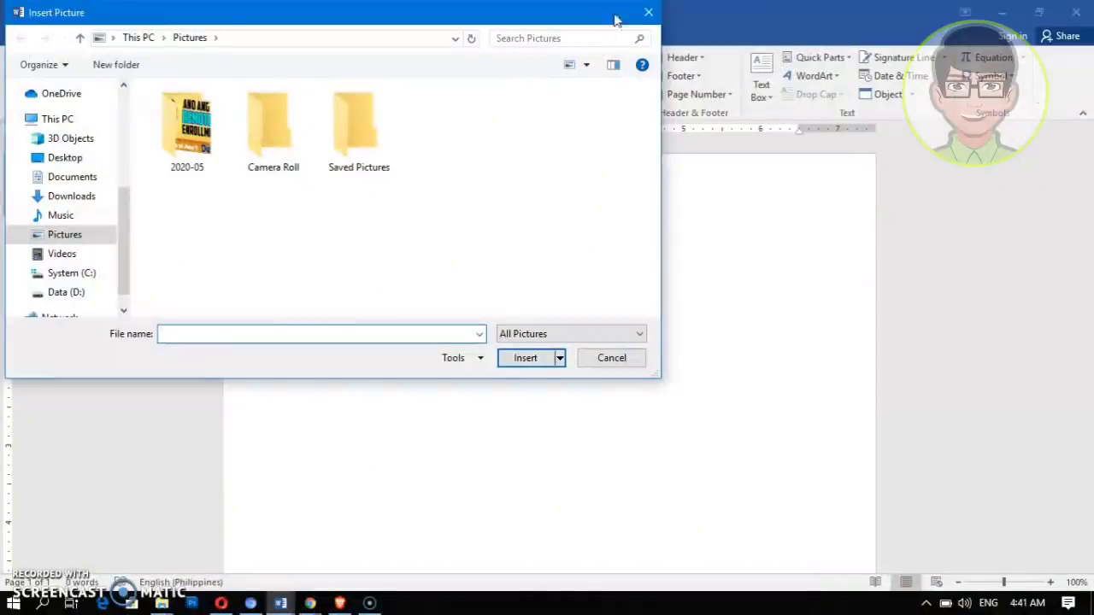
Cancel the Insert Picture dialog without inserting a picture, returning to the clipart document
click(628, 361)
Switch to the clipart document and scroll through its logos and garden pictures
click(282, 603)
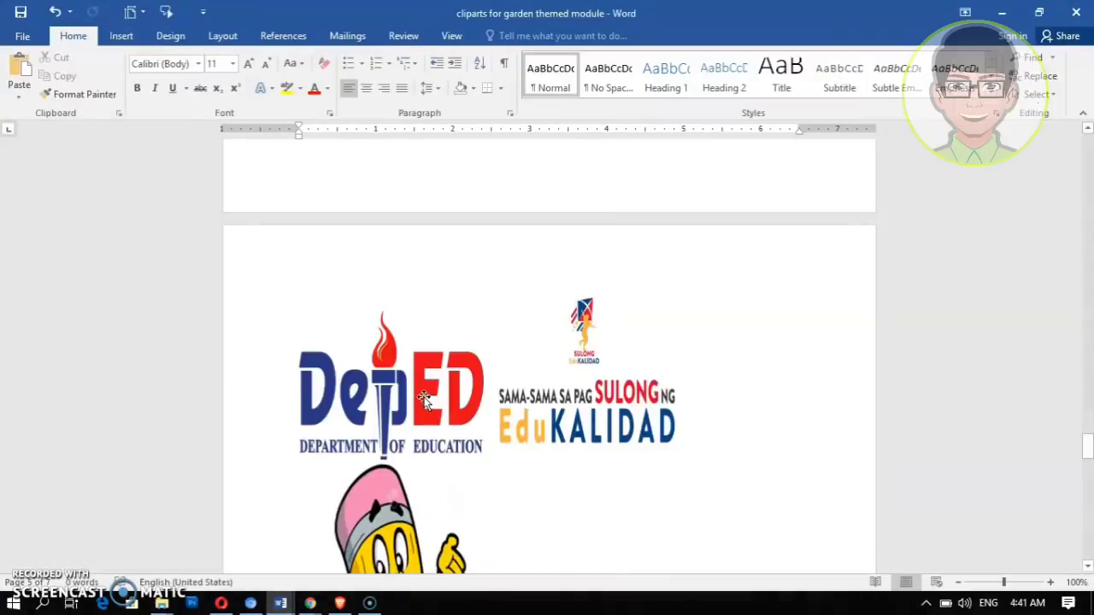
right_click(425, 402)
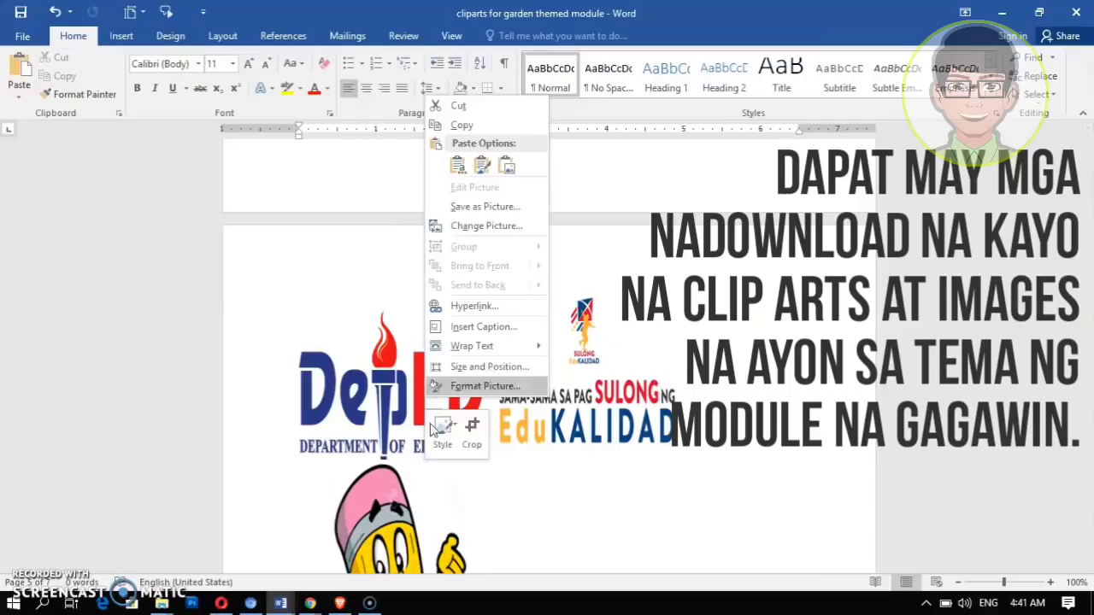
scroll(689, 402, up, 6)
scroll(694, 392, down, 10)
scroll(698, 393, up, 8)
scroll(697, 406, up, 10)
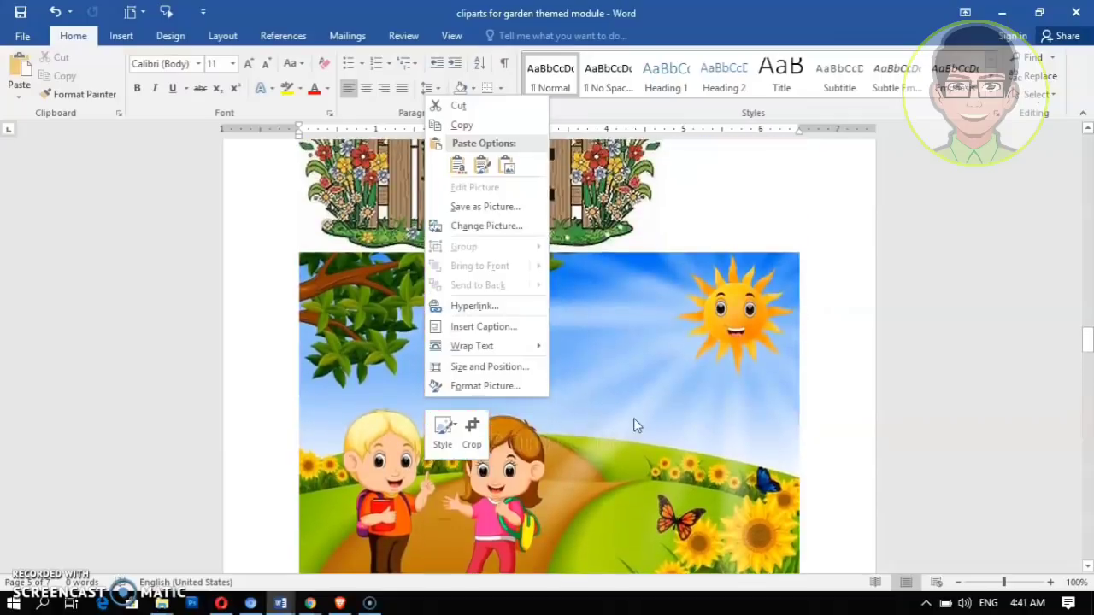
Copy the garden landscape picture of two children under a smiling sun
click(635, 425)
right_click(632, 424)
click(408, 410)
right_click(408, 410)
click(355, 368)
right_click(354, 367)
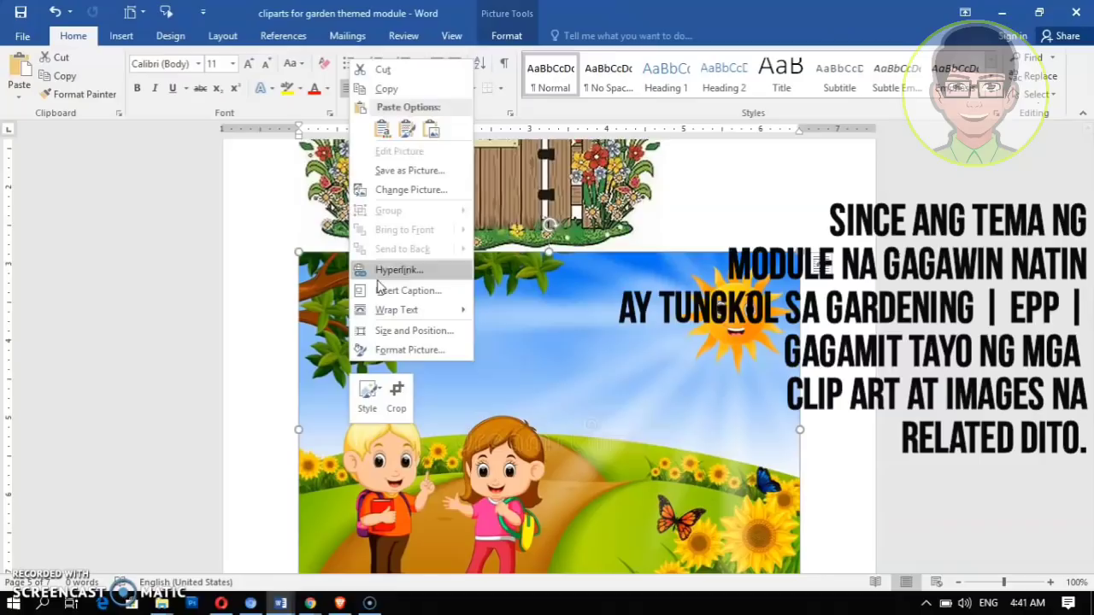
click(386, 89)
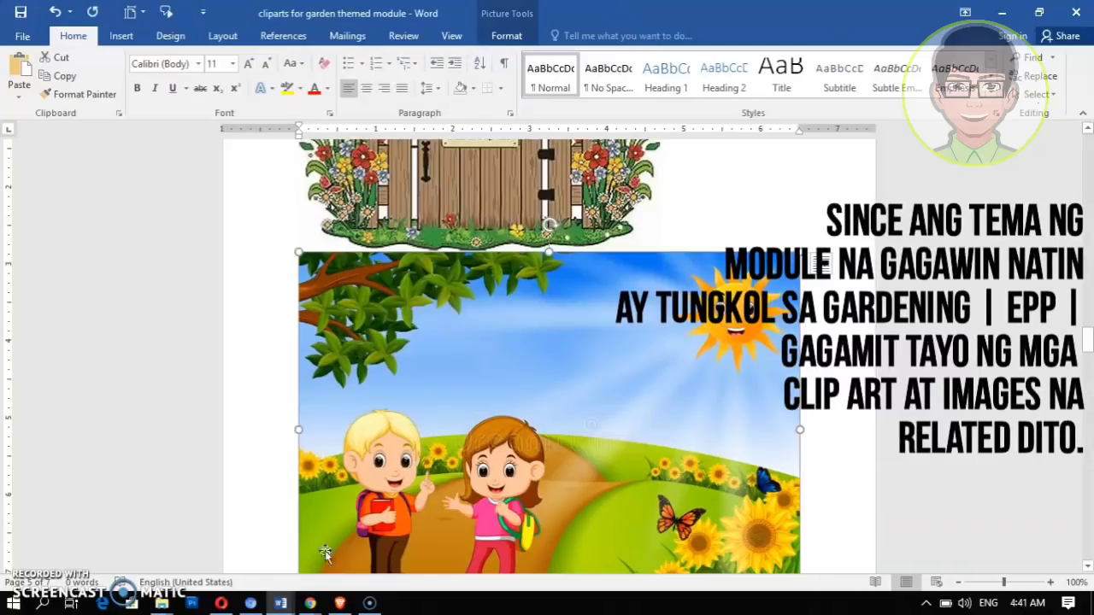
Paste the copied garden landscape picture into the blank Document2
mouse_move(280, 603)
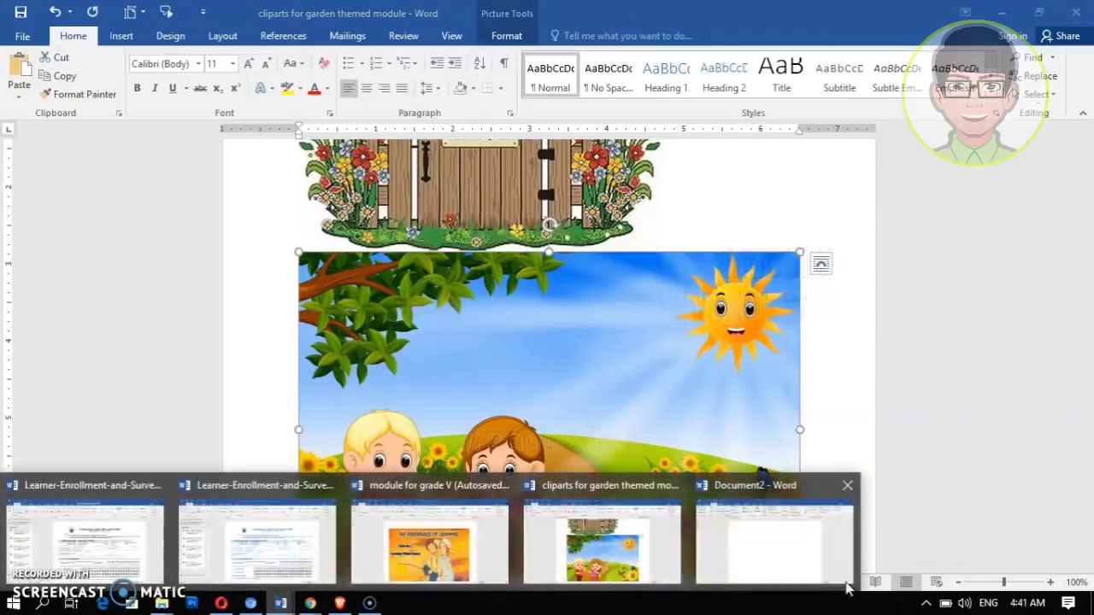
click(786, 555)
right_click(302, 257)
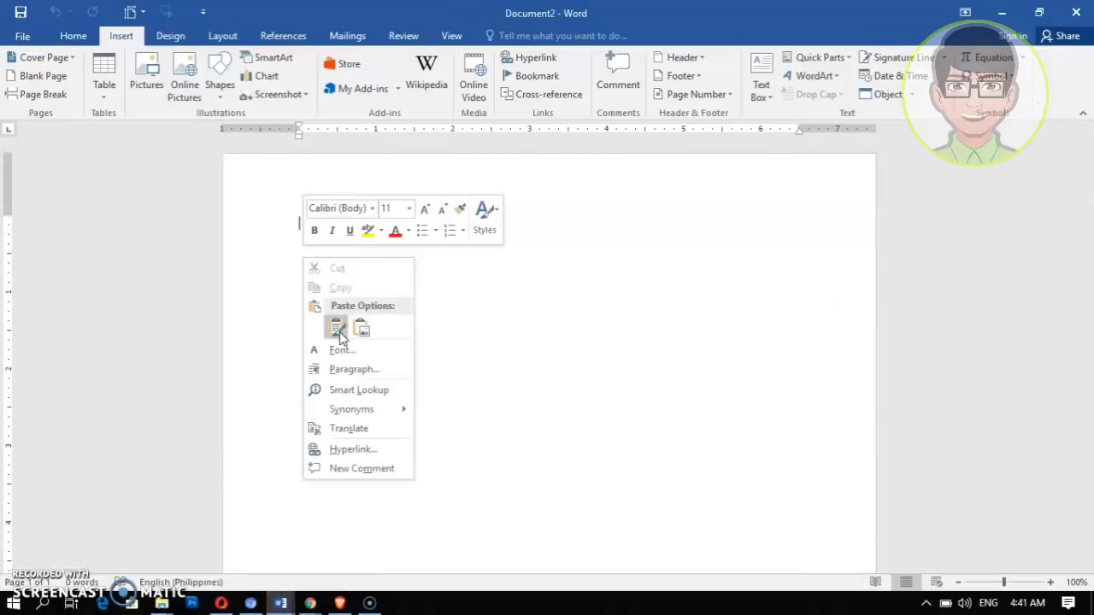
click(338, 330)
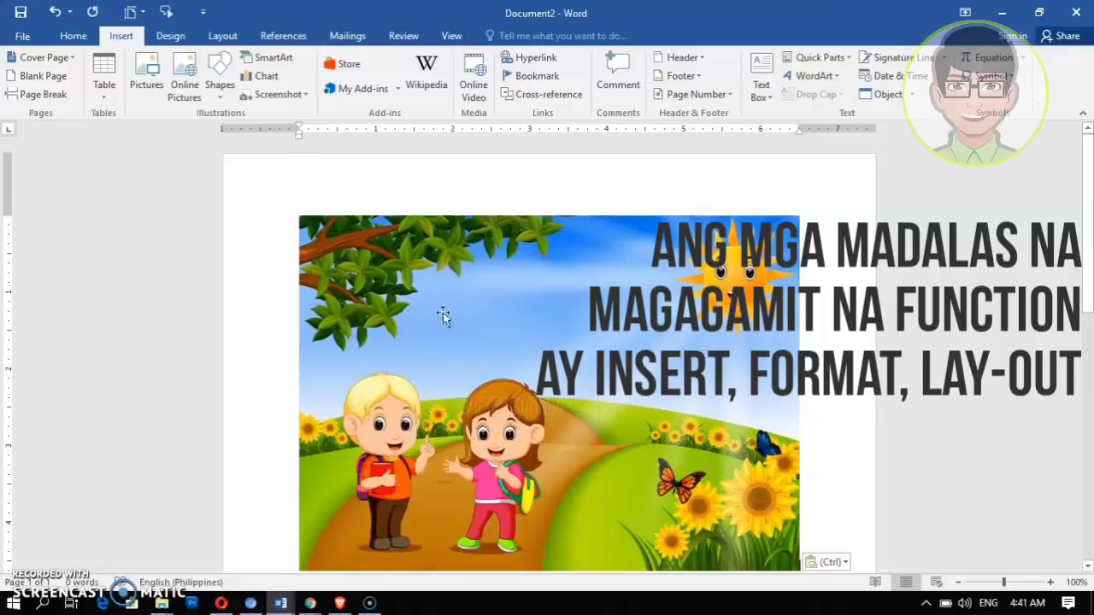
Set the pasted garden picture's text wrapping to Behind Text
drag(1003, 582, 986, 584)
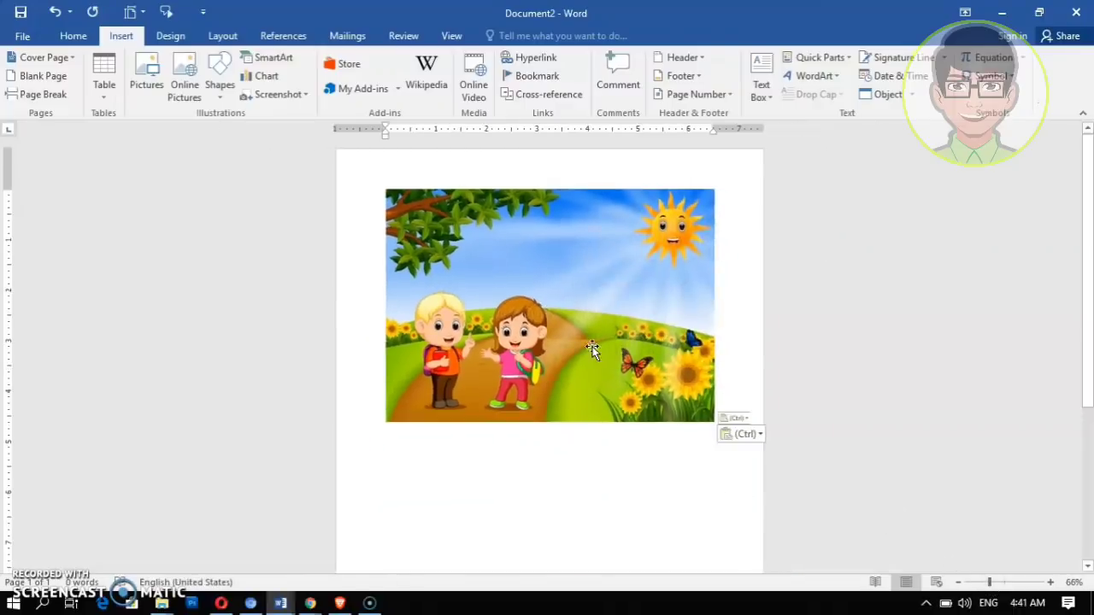
click(581, 224)
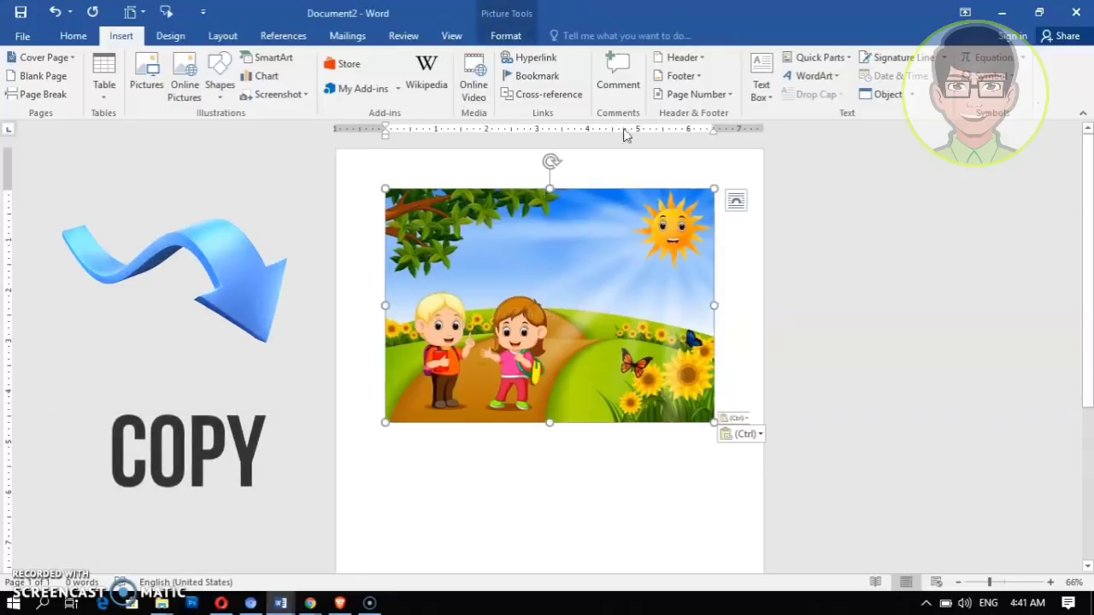
click(505, 34)
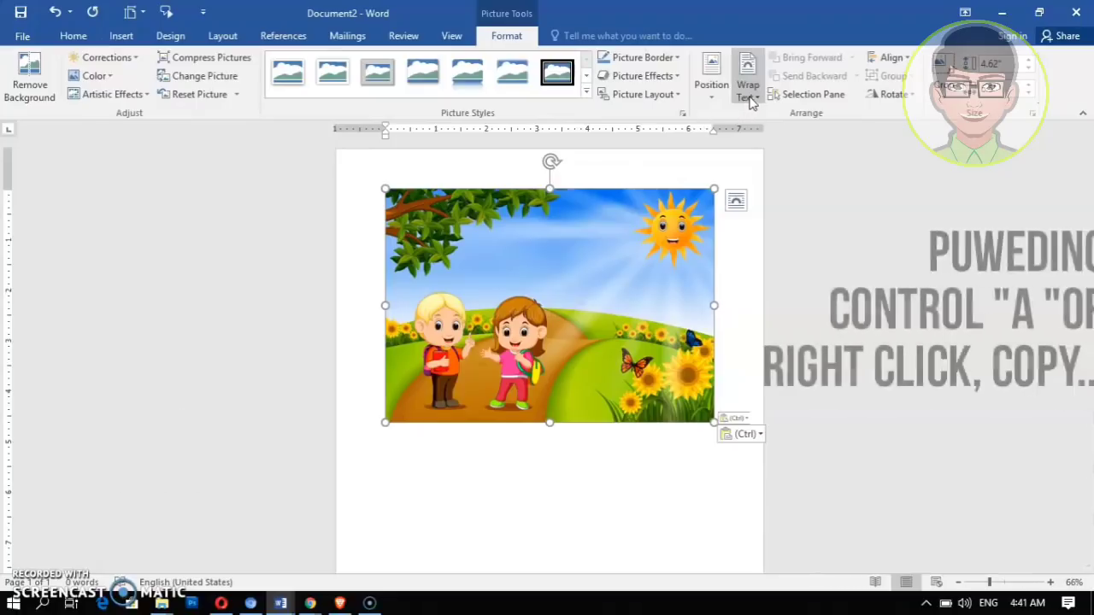
click(749, 94)
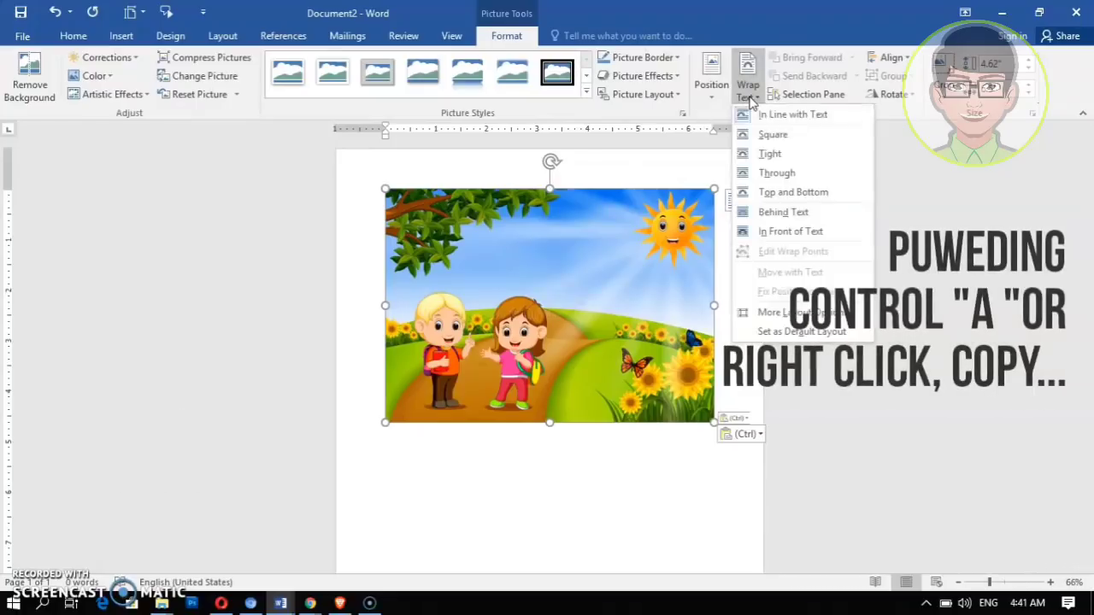
click(785, 213)
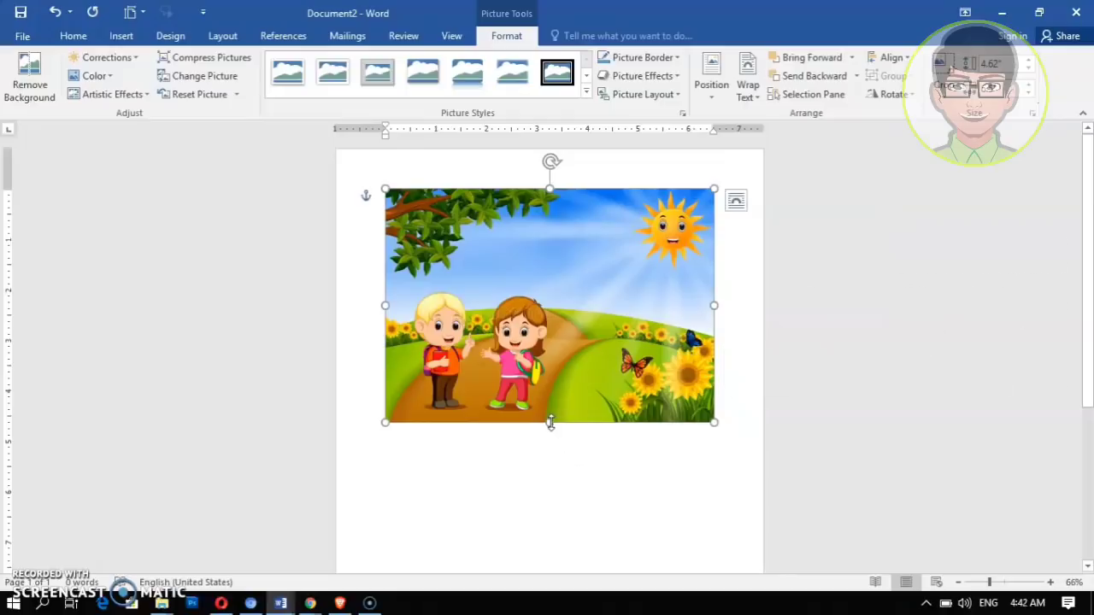
Stretch the garden picture to about 11.53" tall so it nearly fills the page
drag(551, 453, 552, 570)
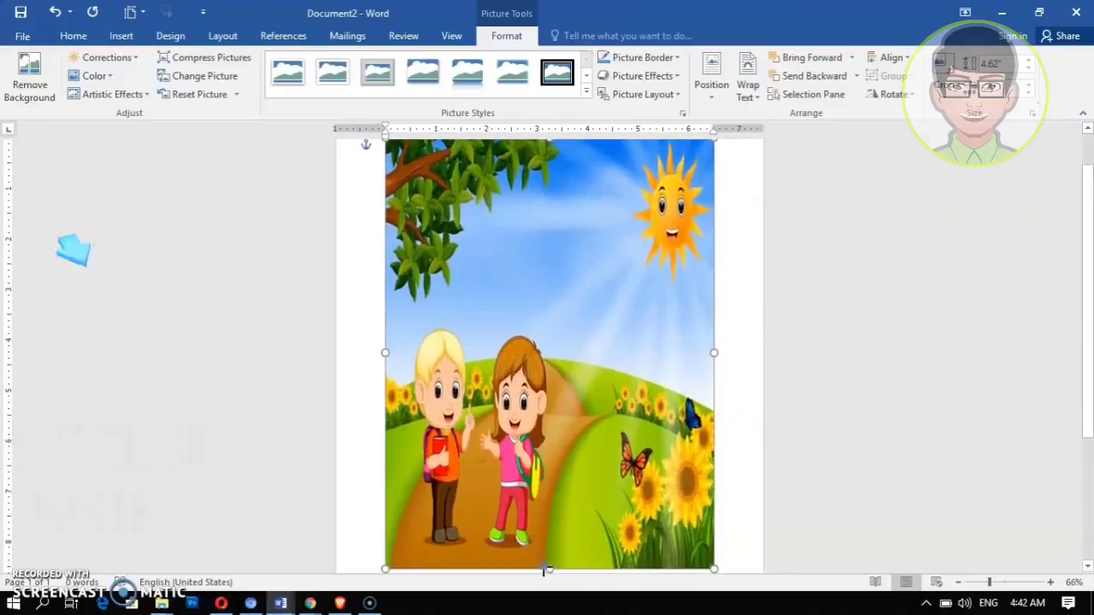
drag(989, 582, 976, 582)
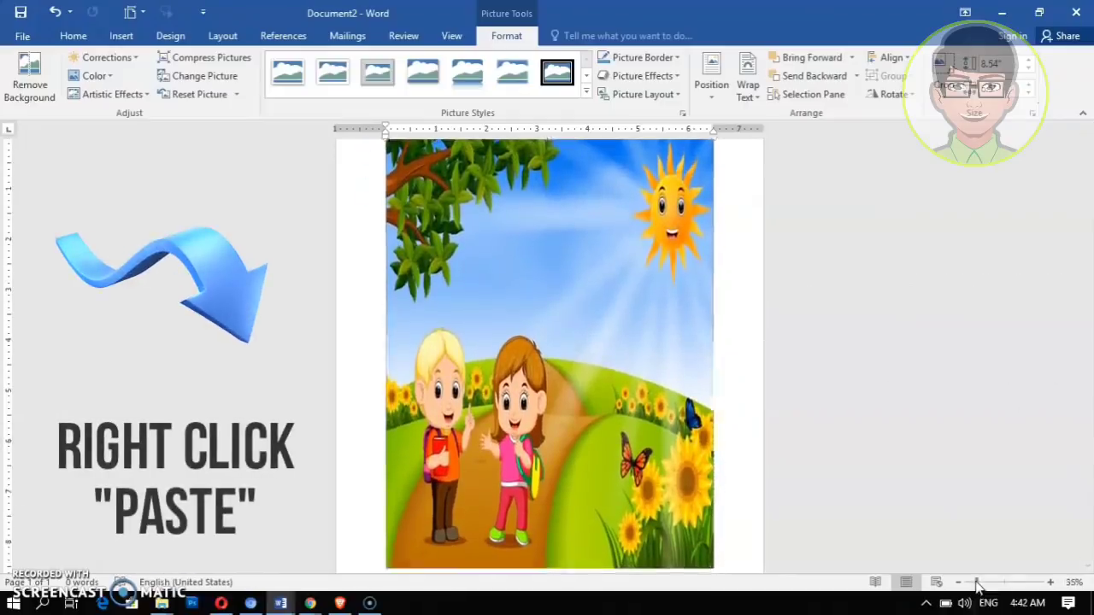
drag(550, 435, 554, 504)
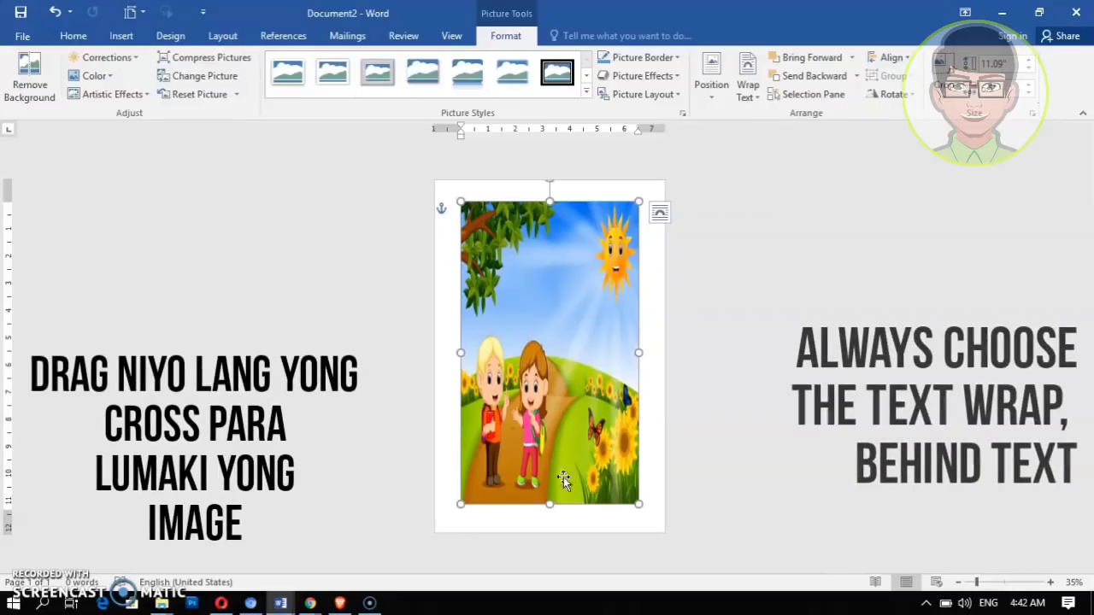
drag(550, 506, 549, 517)
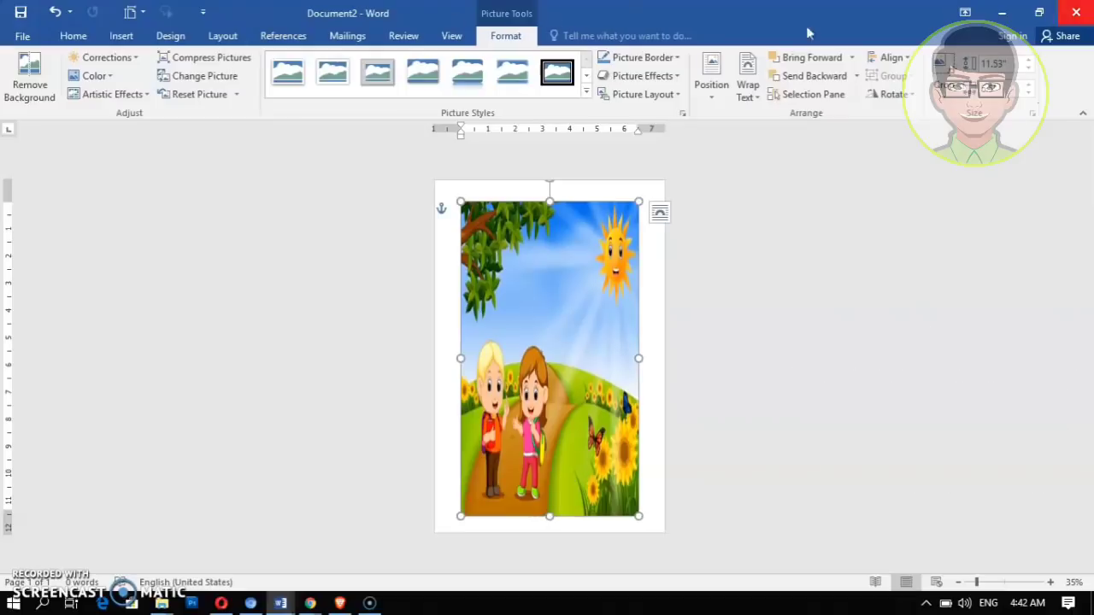
click(222, 36)
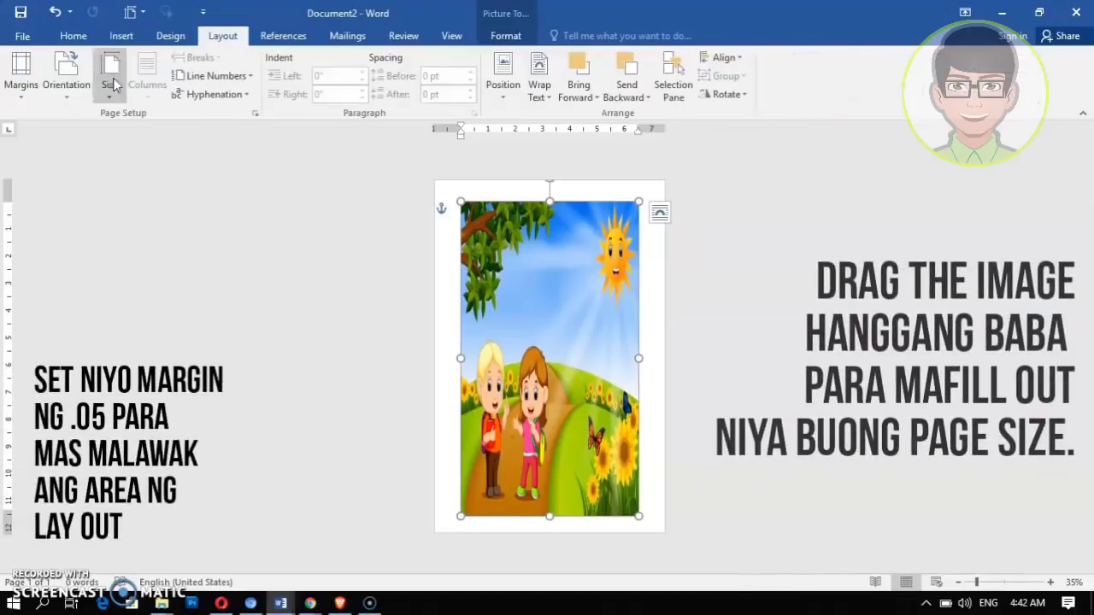
Apply Narrow margins and stretch the garden picture right and down to cover the page
click(31, 100)
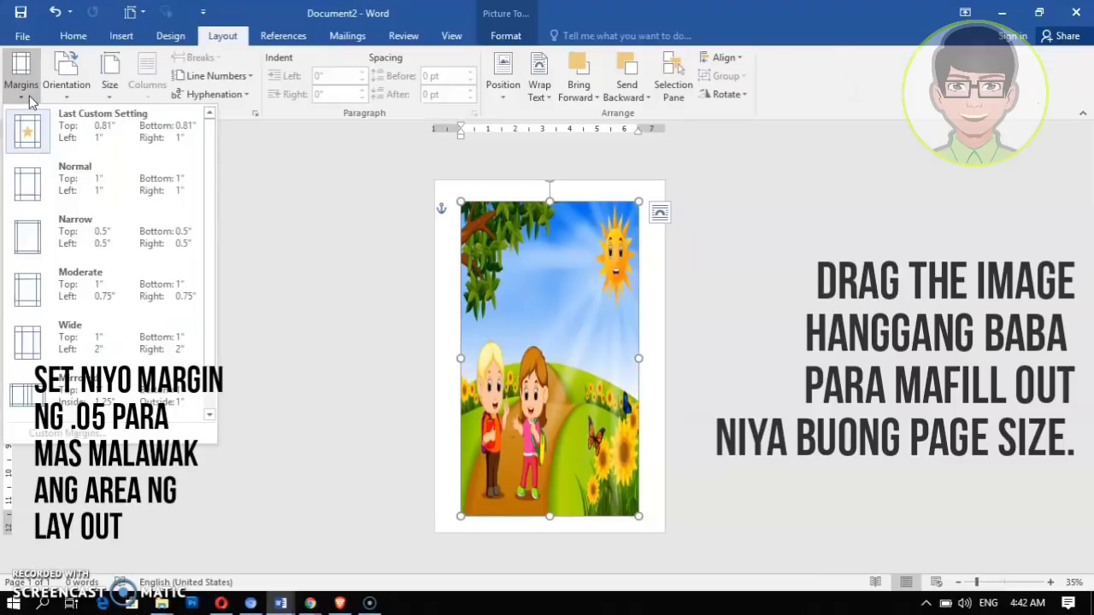
click(26, 236)
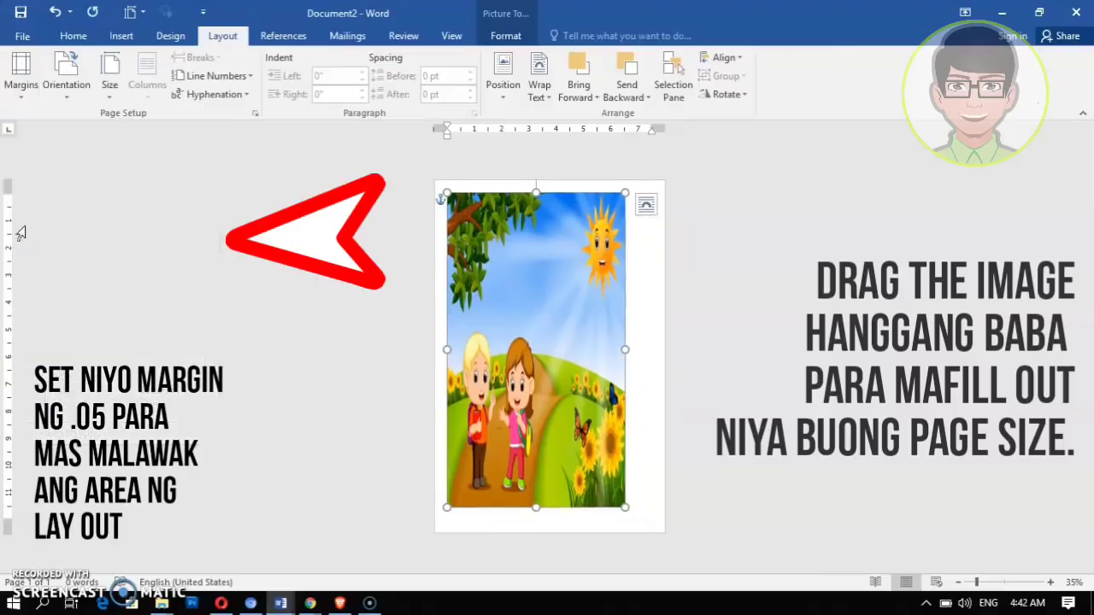
drag(625, 349, 654, 355)
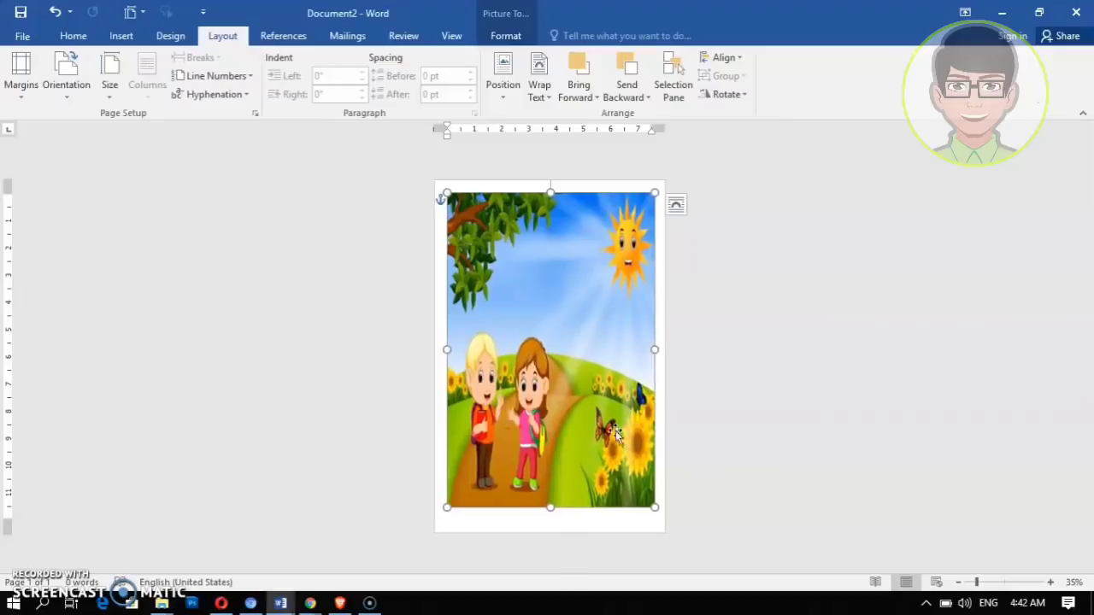
drag(550, 507, 554, 517)
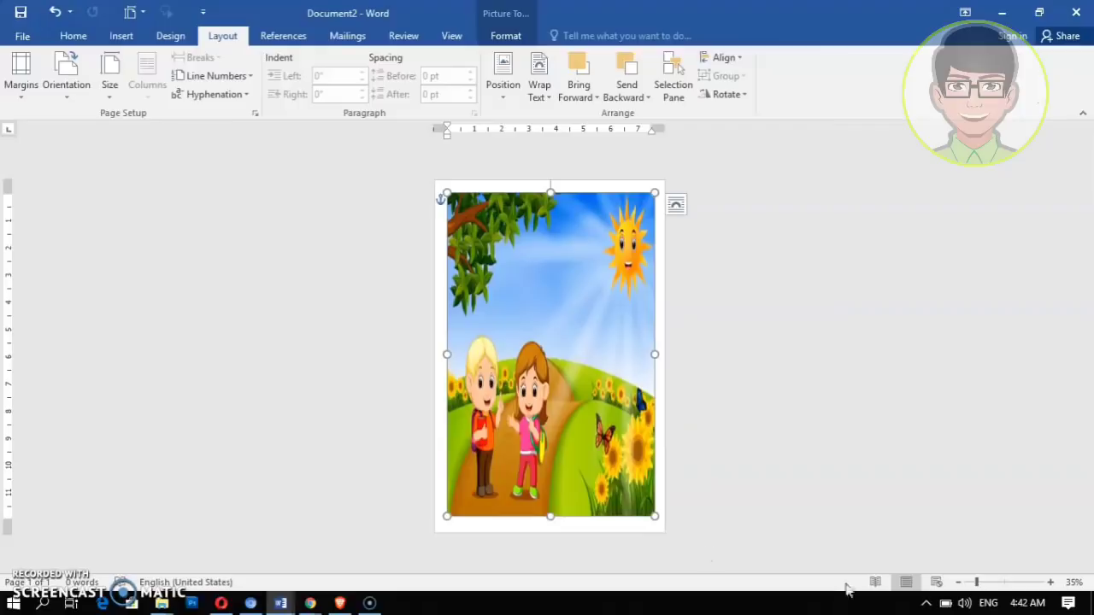
click(1006, 582)
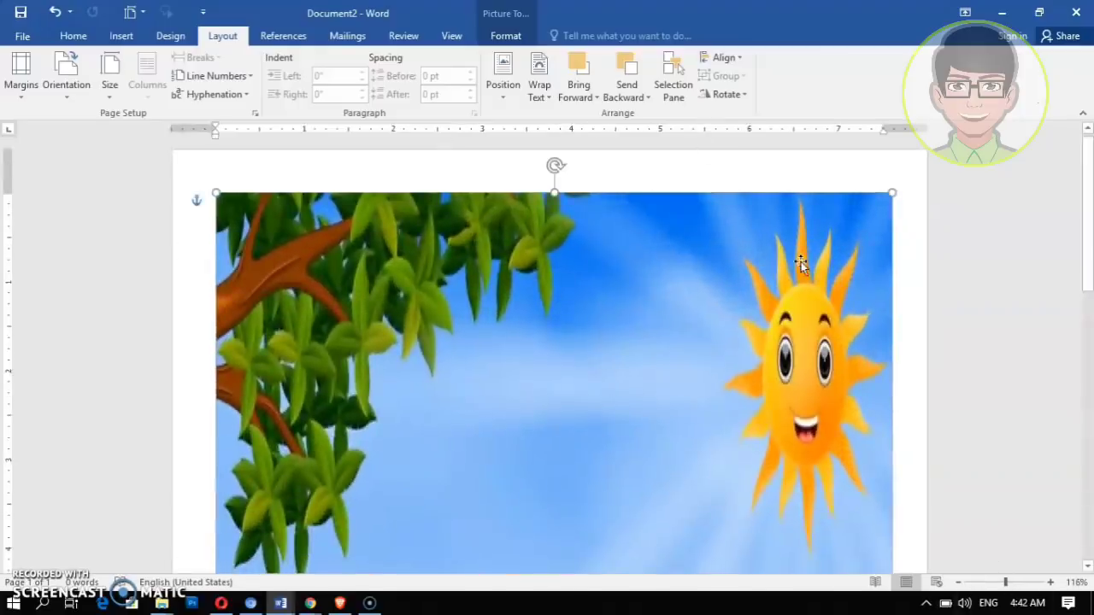
scroll(801, 265, down, 3)
scroll(811, 301, up, 3)
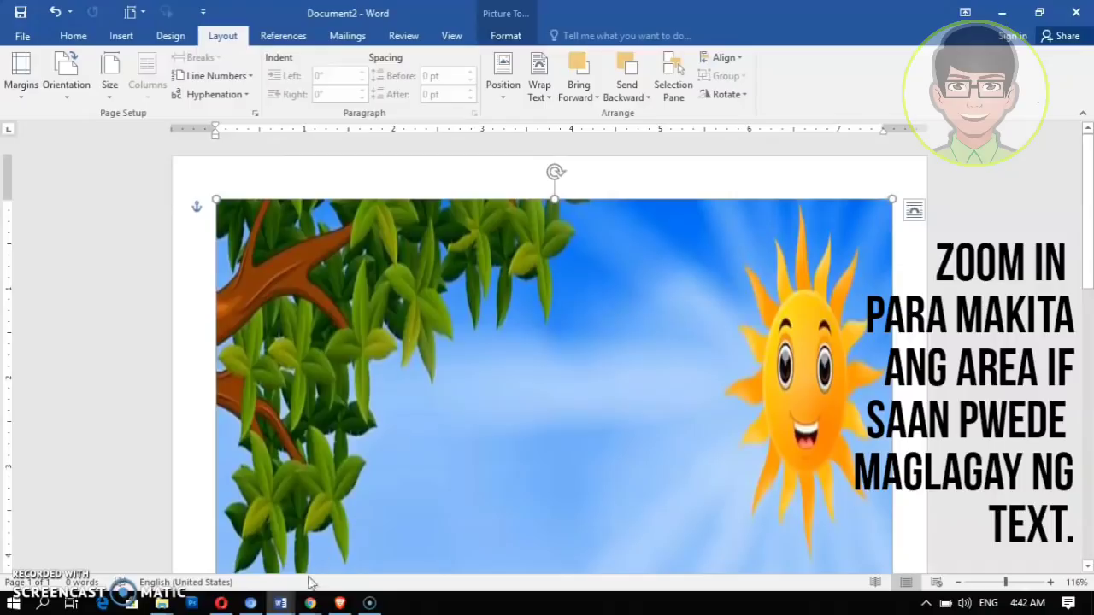
mouse_move(282, 603)
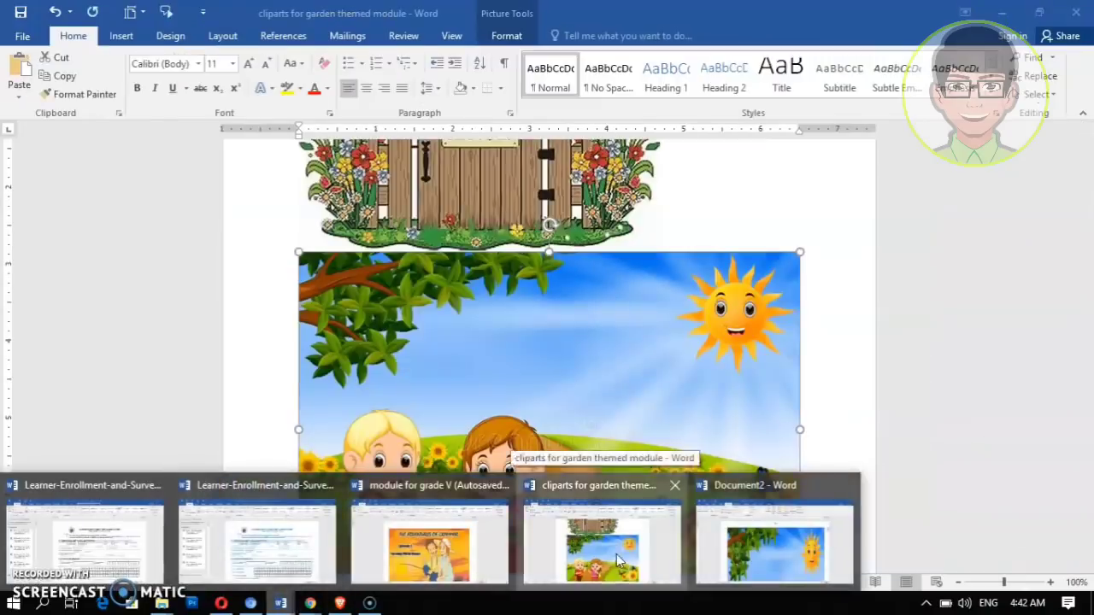
Copy the DepEd logo from the clipart document
click(617, 558)
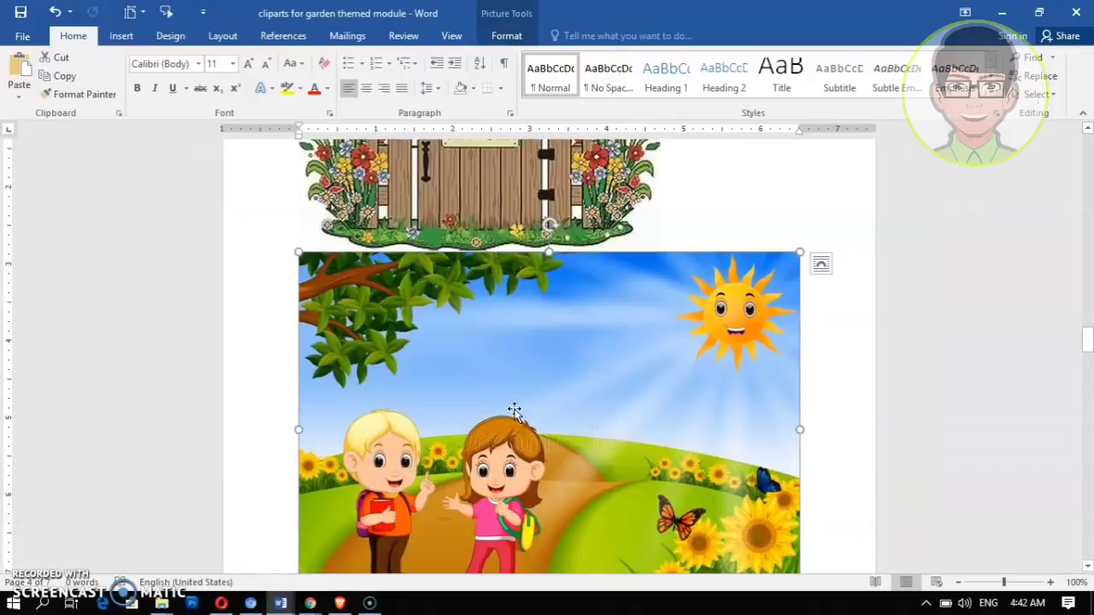
scroll(514, 411, down, 6)
scroll(513, 428, down, 10)
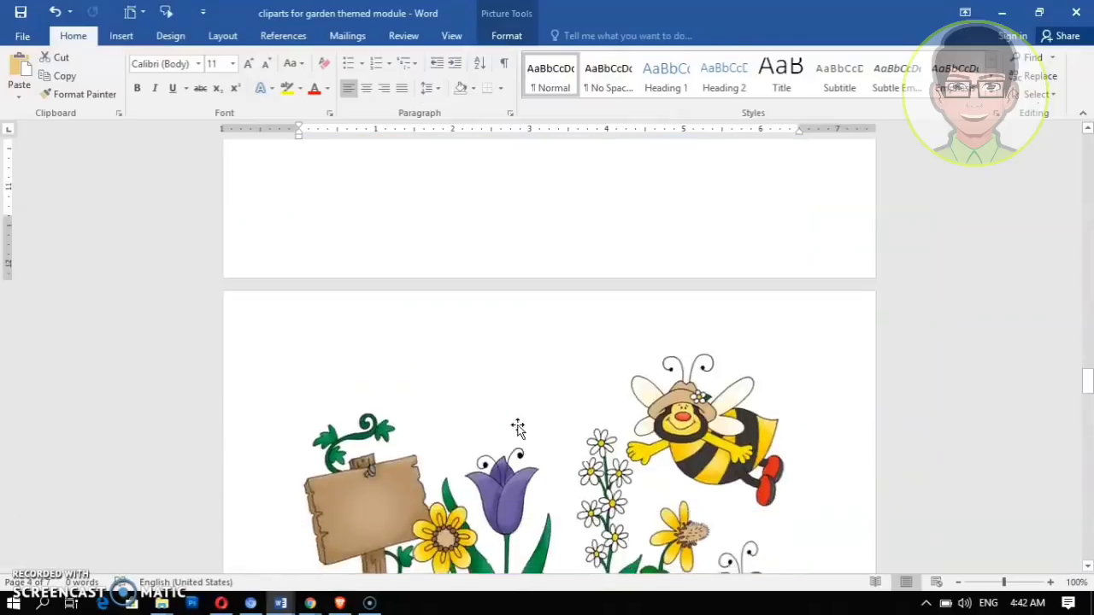
scroll(481, 461, down, 8)
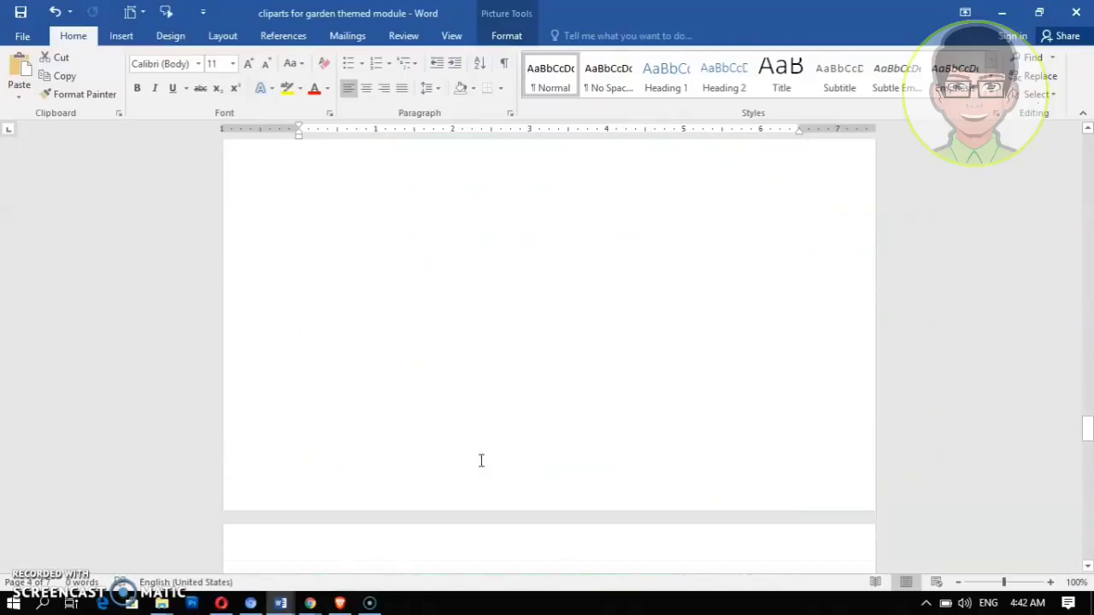
click(402, 466)
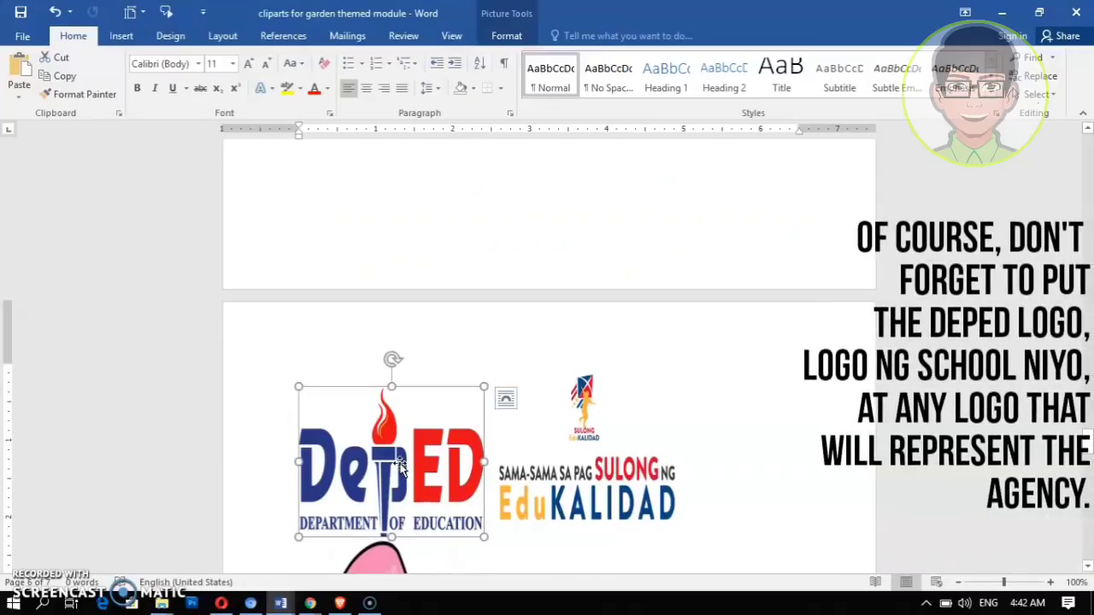
right_click(401, 465)
click(439, 189)
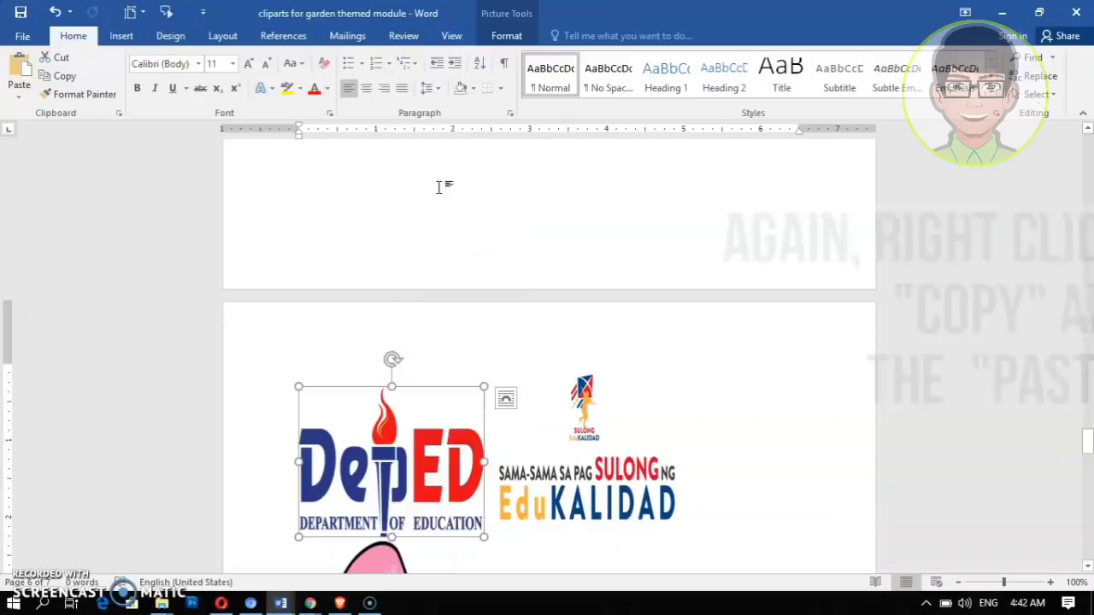
Paste the DepEd logo onto the garden page and set it Behind Text
click(282, 605)
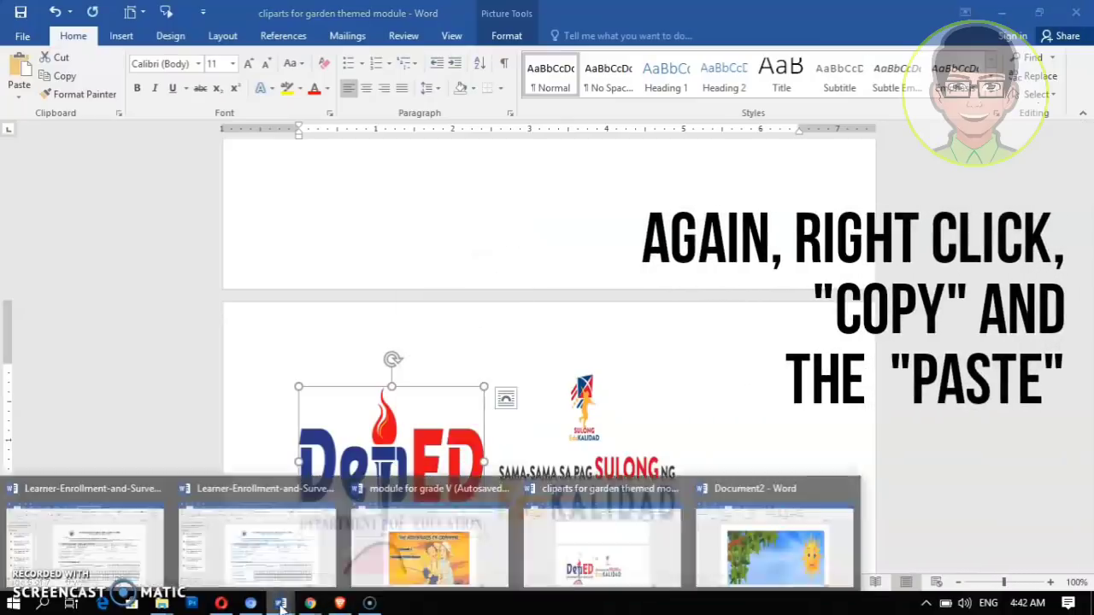
click(755, 559)
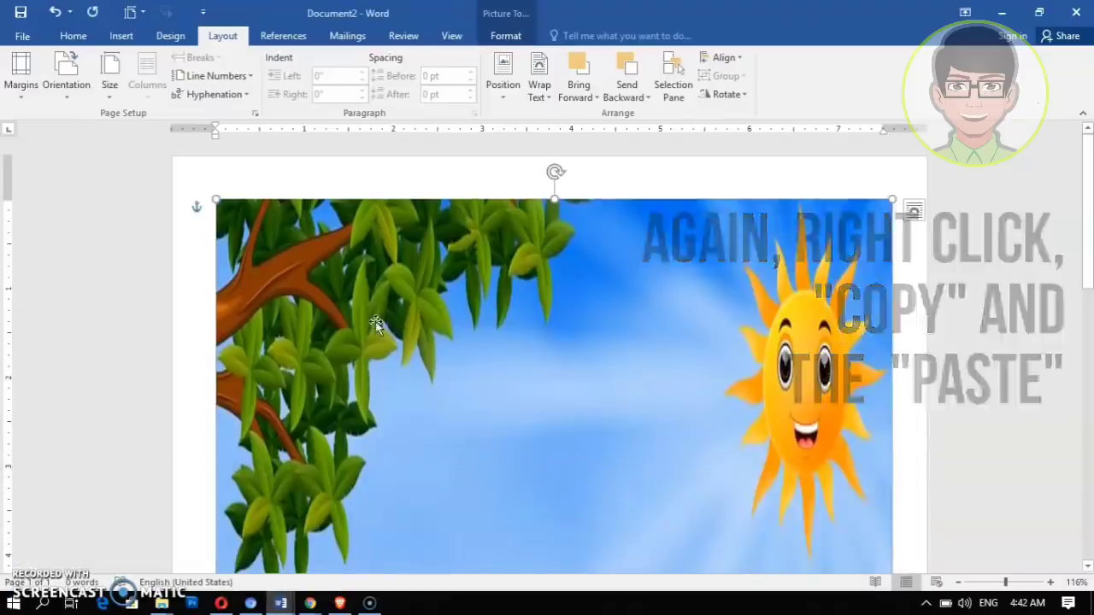
right_click(130, 273)
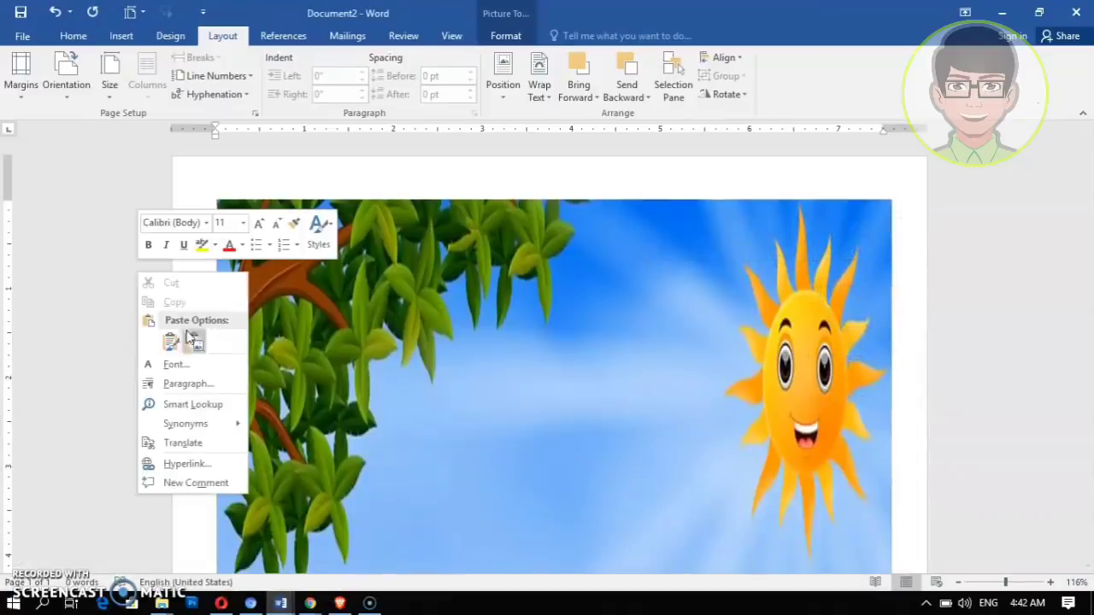
click(193, 340)
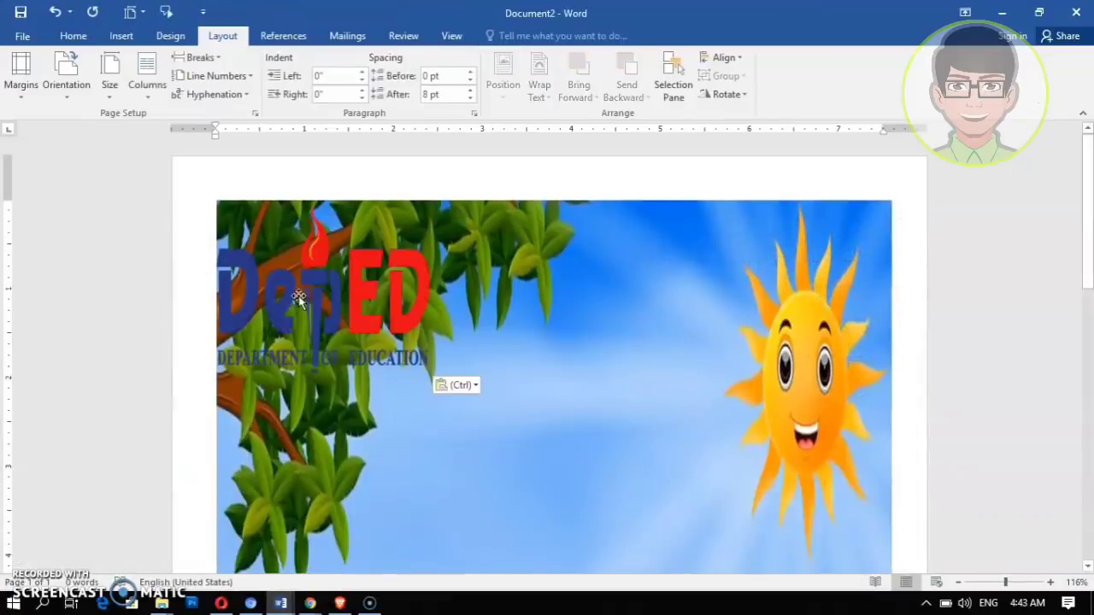
click(431, 324)
click(442, 323)
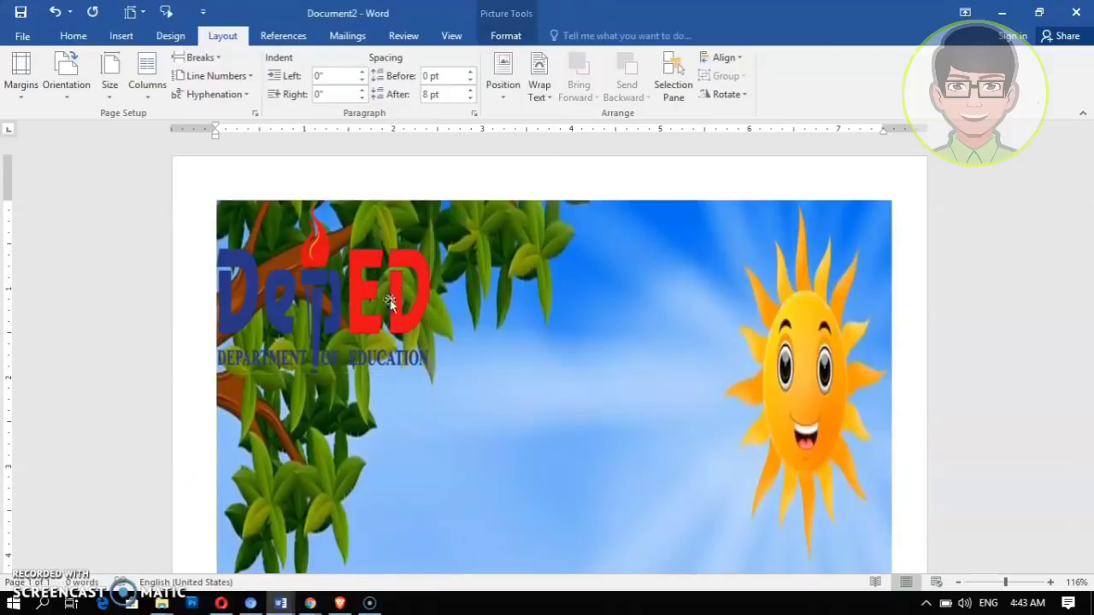
click(546, 92)
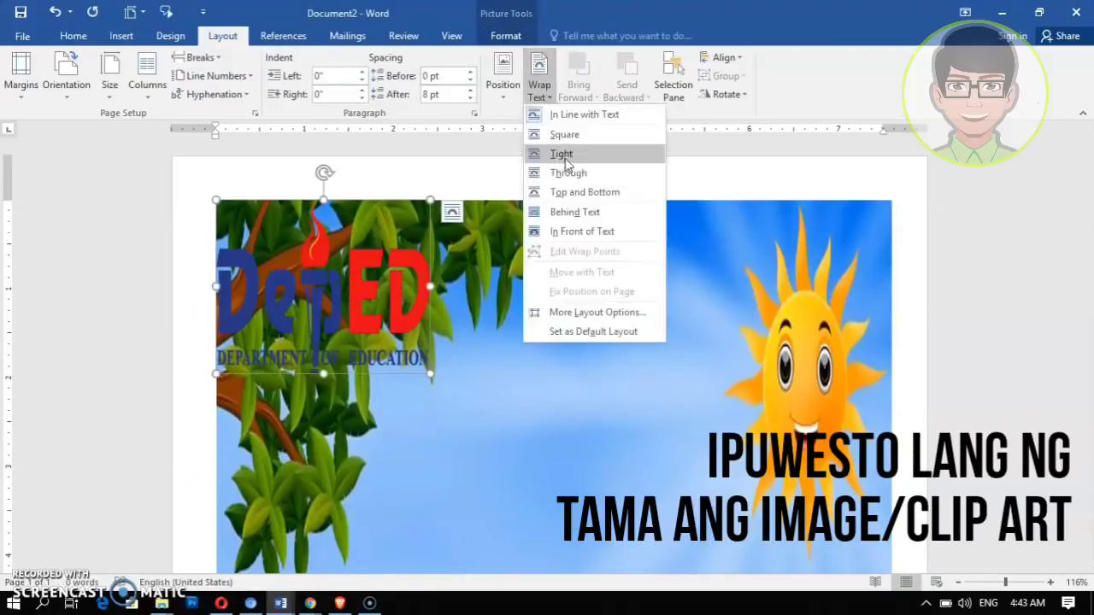
click(567, 211)
Shrink the DepEd logo and place it in the sky between the tree and the sun
drag(354, 282, 730, 297)
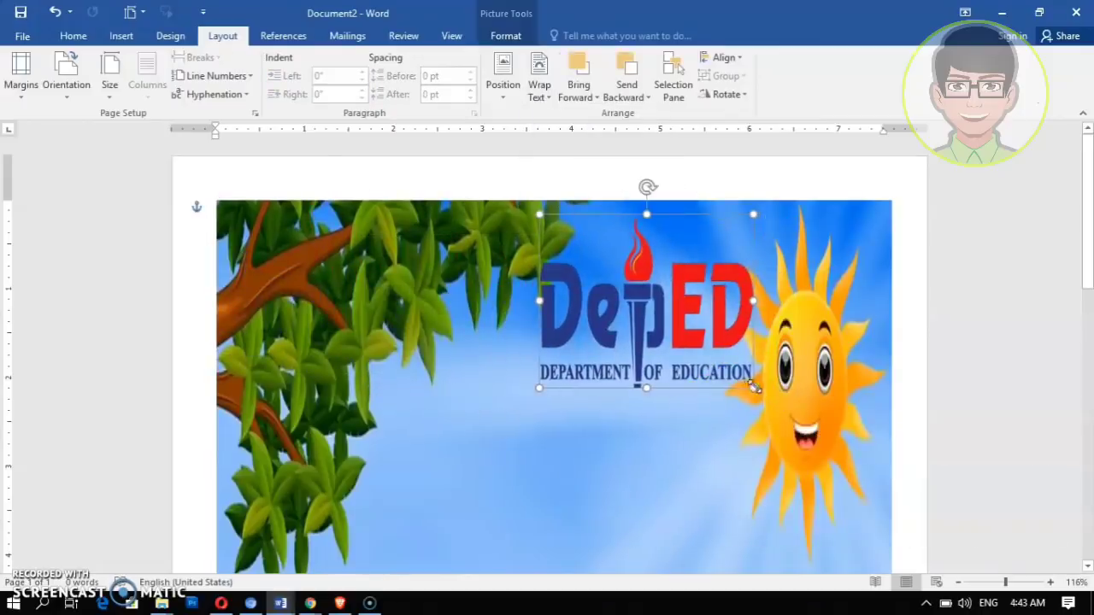
drag(754, 387, 737, 373)
drag(664, 296, 690, 307)
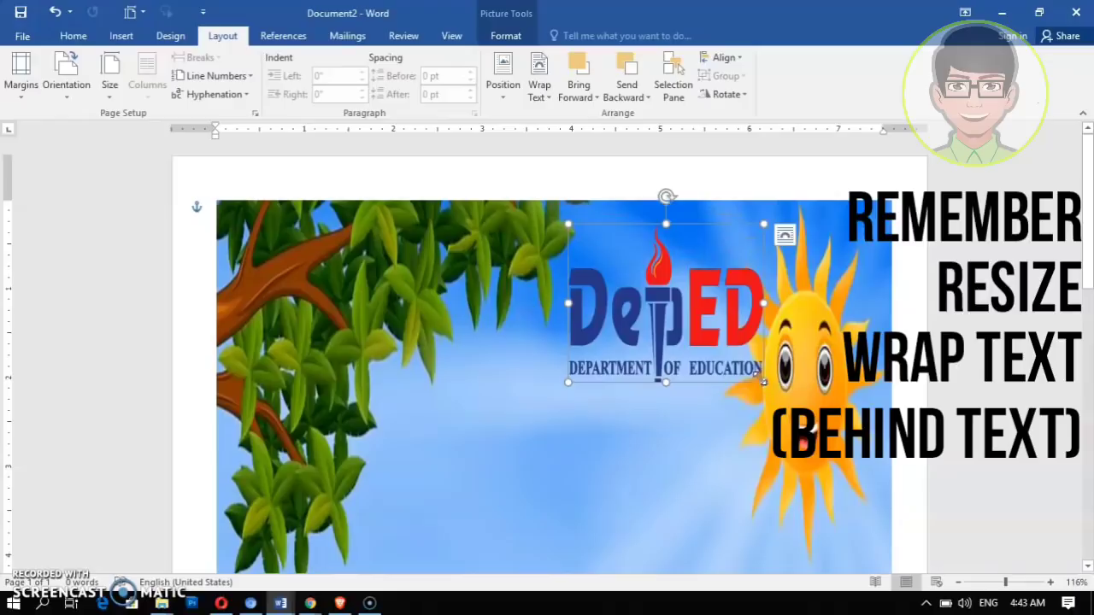
drag(764, 382, 724, 349)
drag(683, 292, 566, 377)
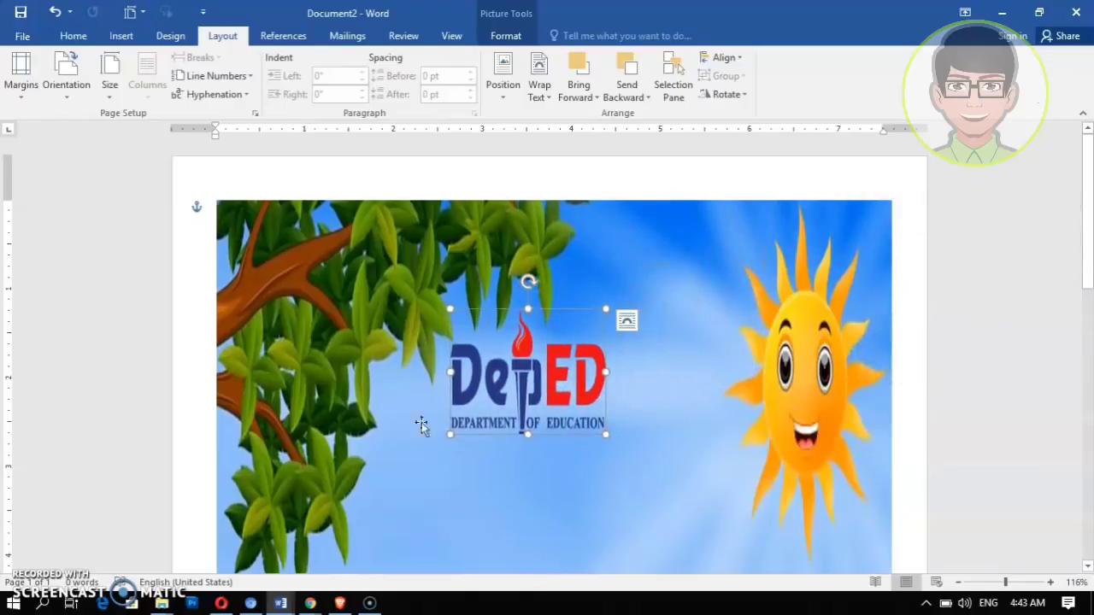
Copy the Sulong EduKalidad logo from the clipart document and paste it onto the garden page
mouse_move(280, 603)
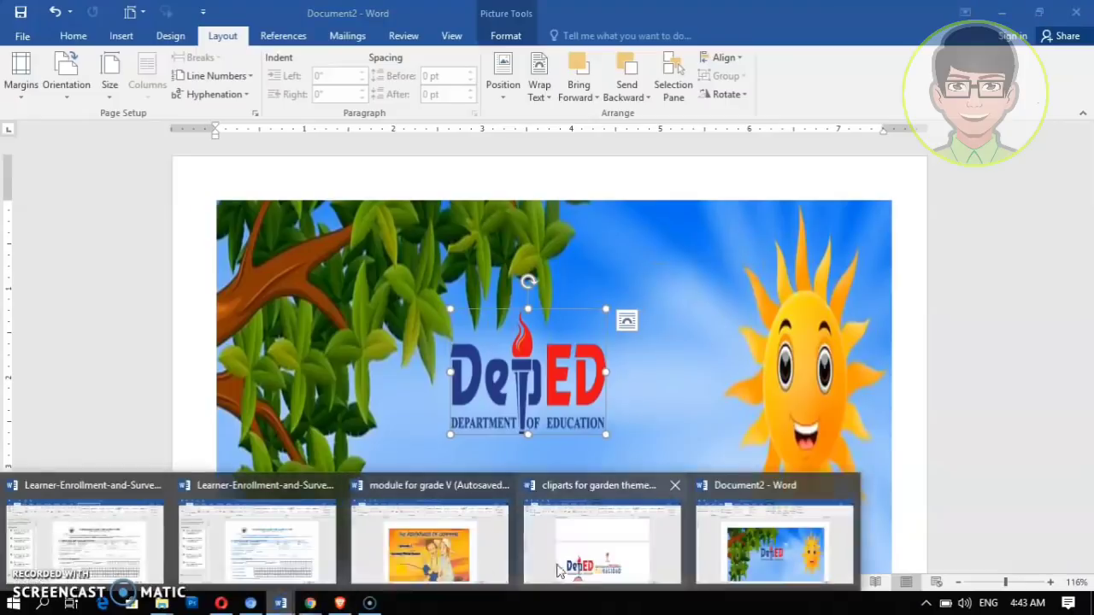
click(618, 569)
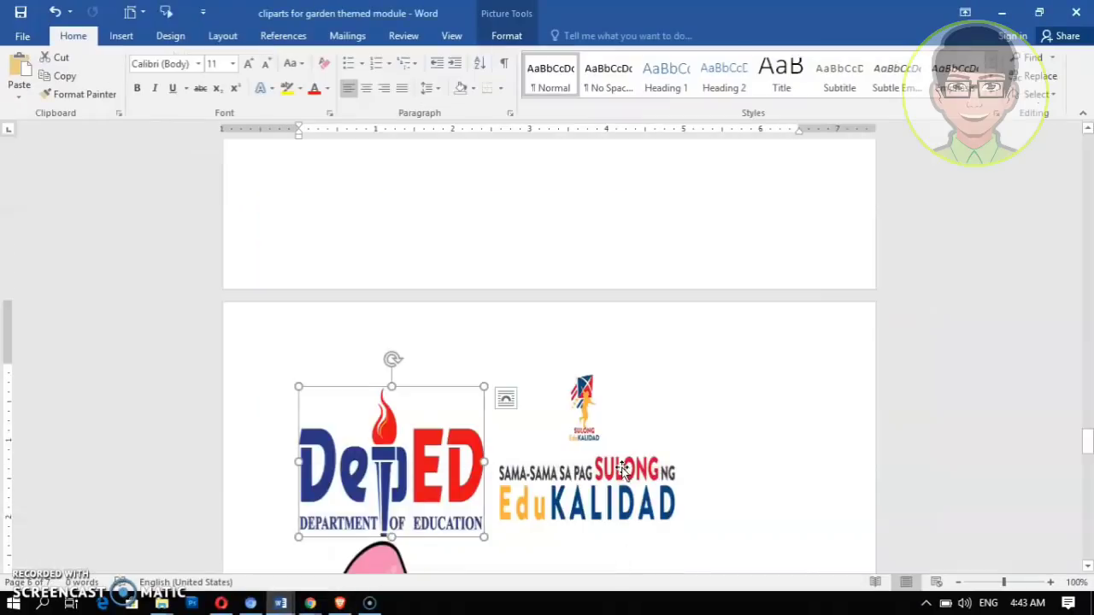
right_click(624, 471)
click(570, 496)
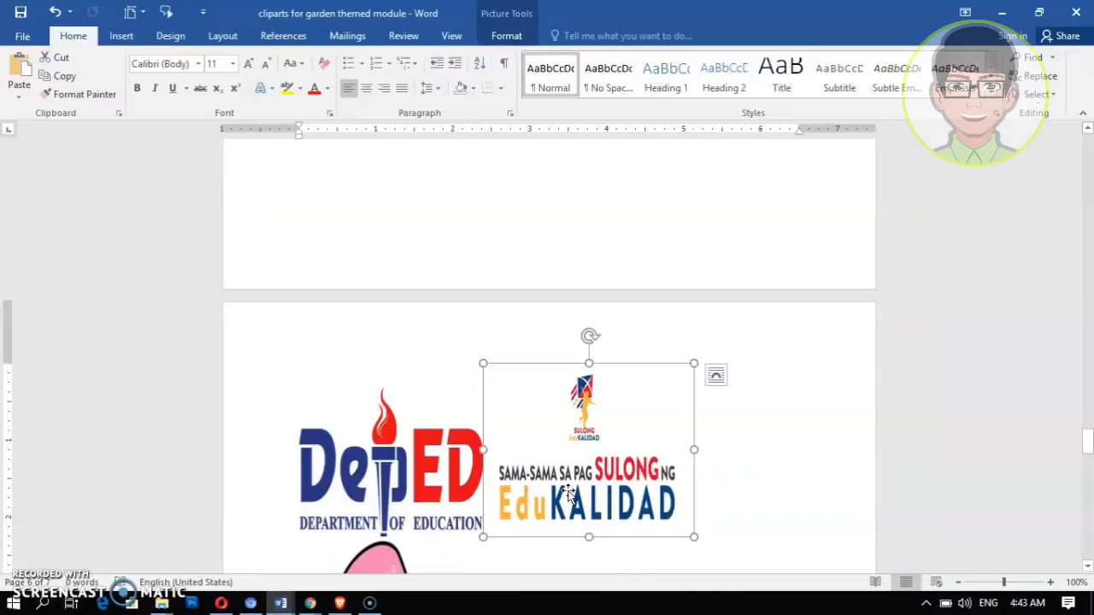
key(alt+Tab)
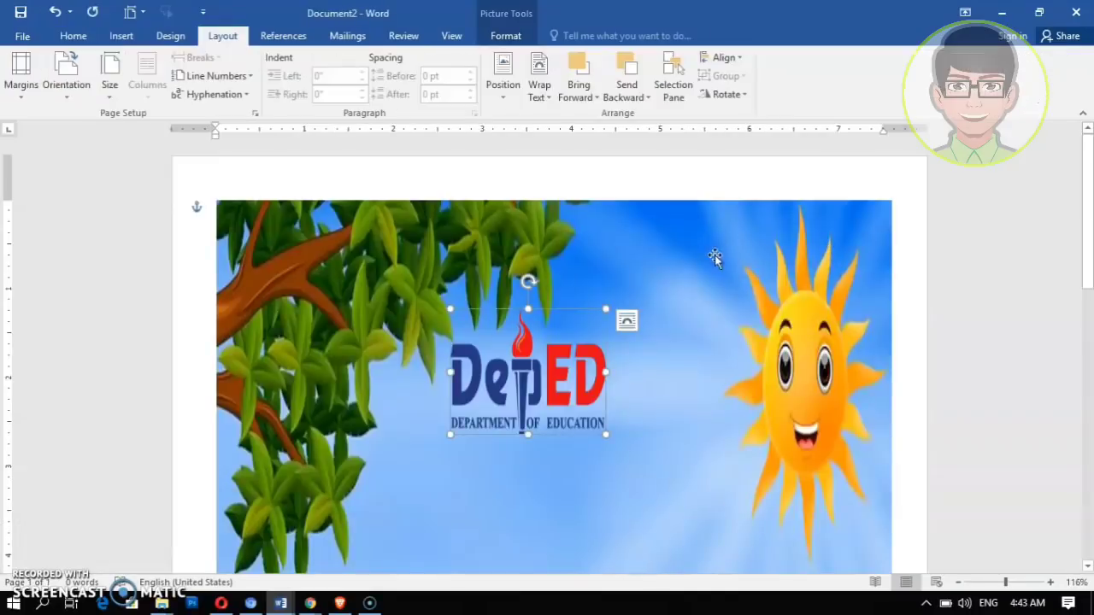
click(107, 325)
right_click(109, 319)
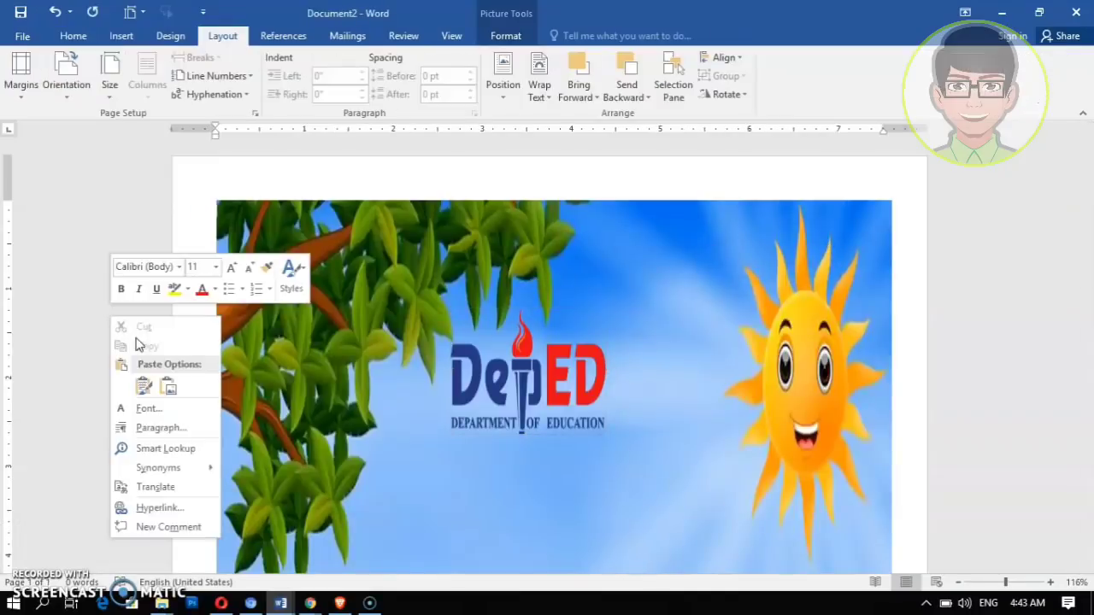
click(144, 387)
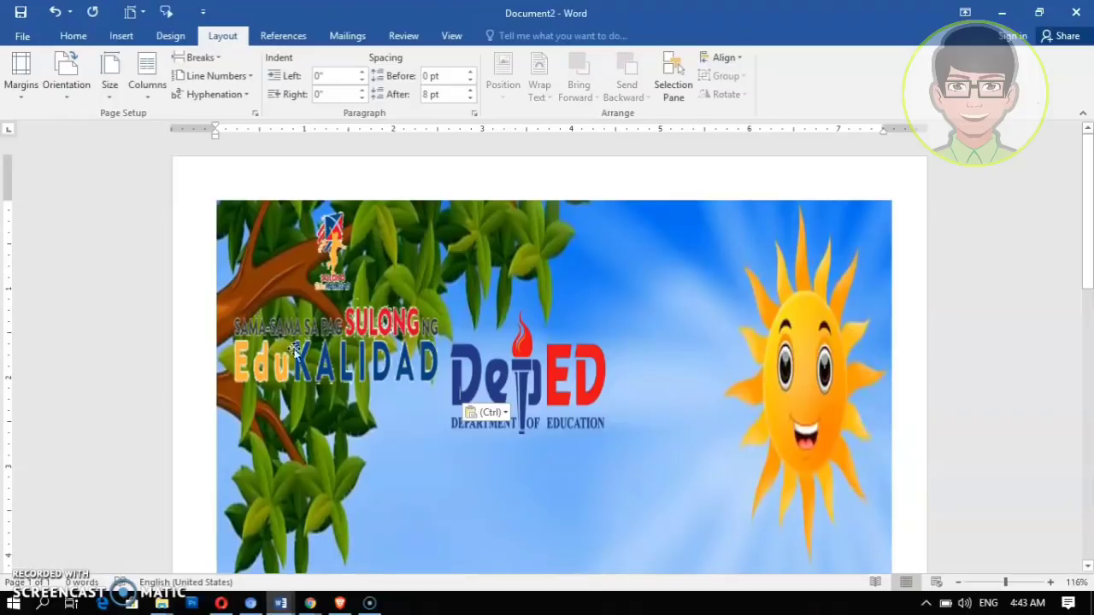
Set the EduKalidad logo Behind Text, move it beside the DepEd logo, and shrink it
click(293, 308)
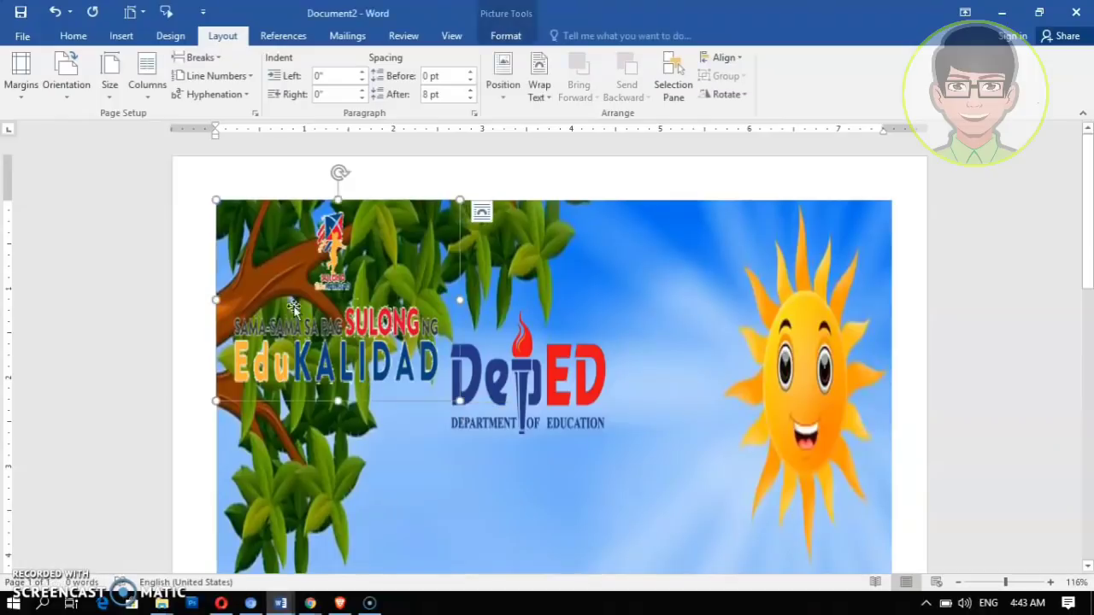
click(539, 92)
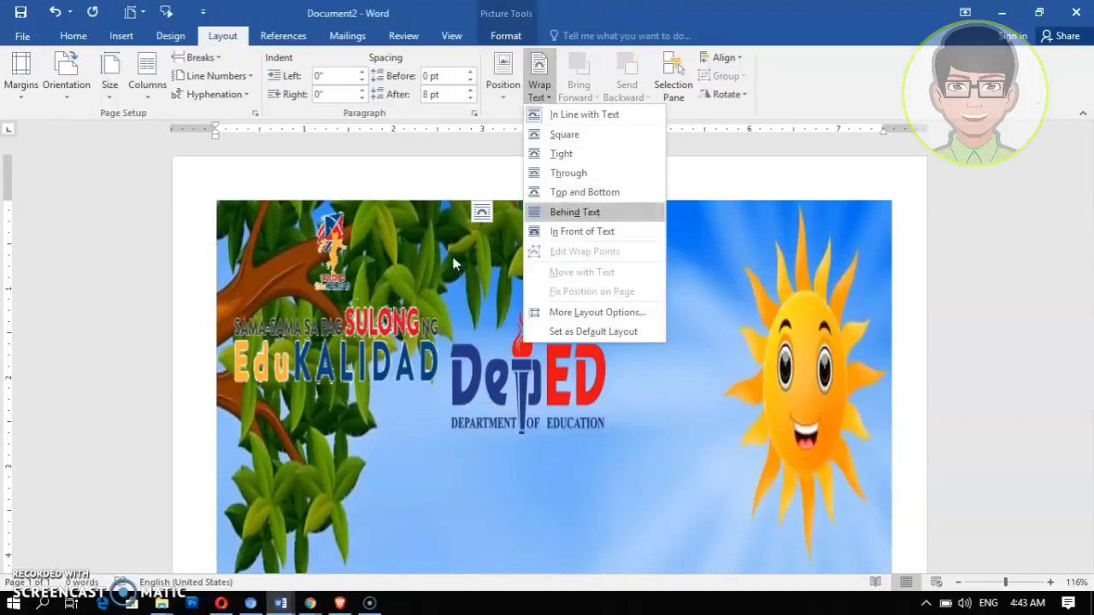
click(574, 212)
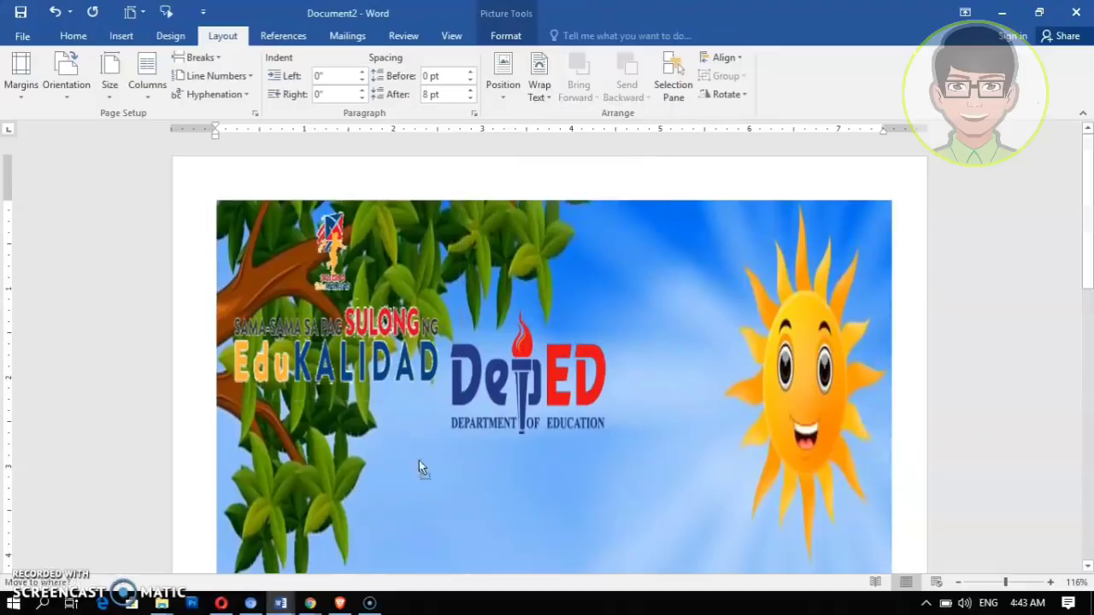
click(546, 95)
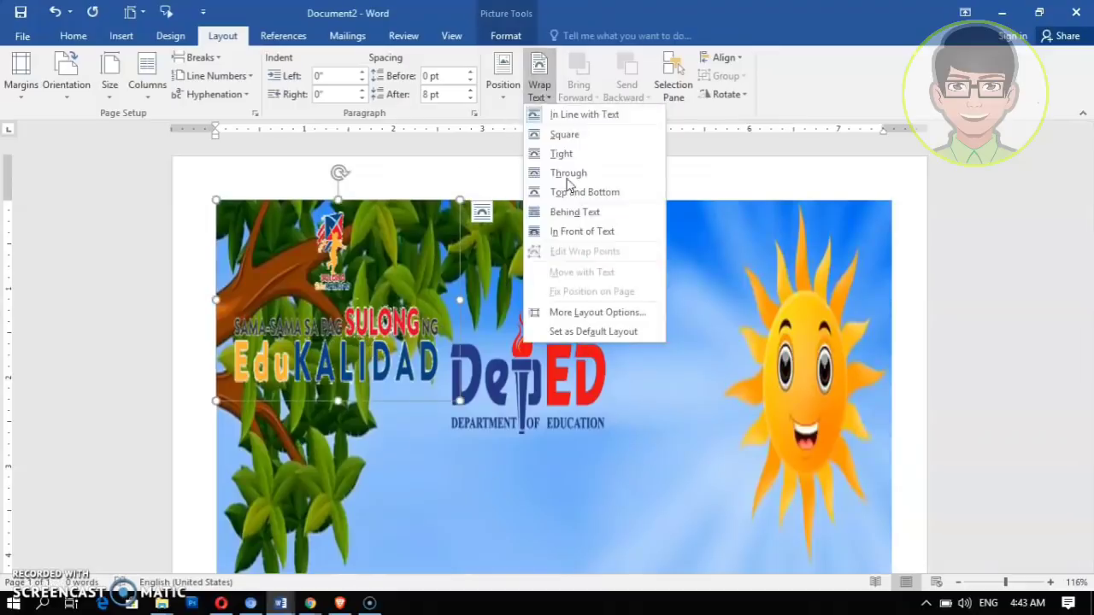
click(575, 212)
drag(409, 300, 705, 353)
drag(510, 249, 700, 317)
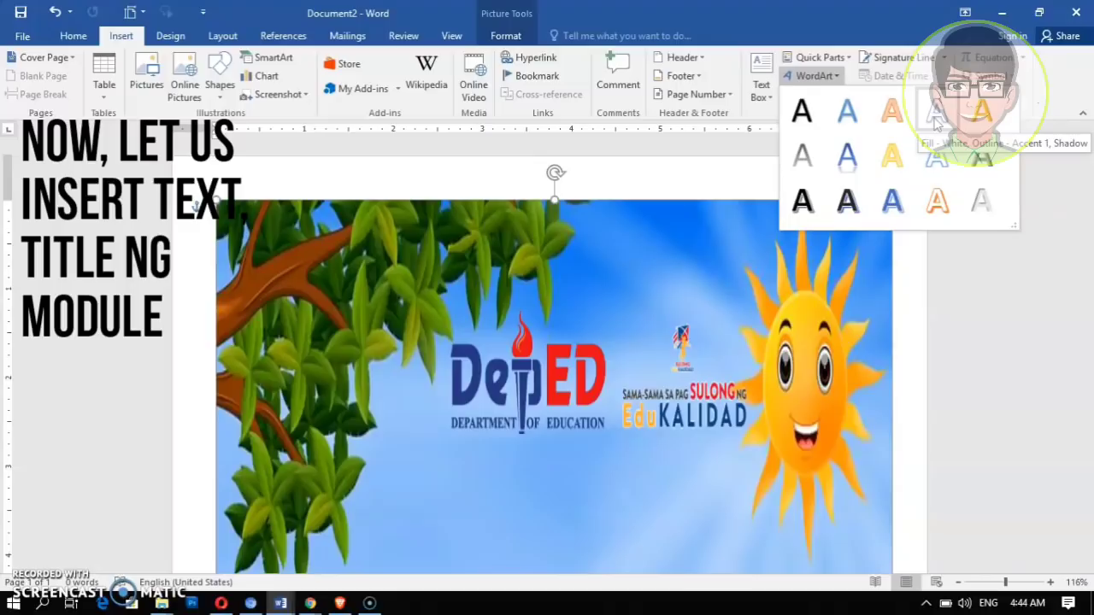
Insert a white outlined WordArt box and move it to the picture's lower centre
click(935, 122)
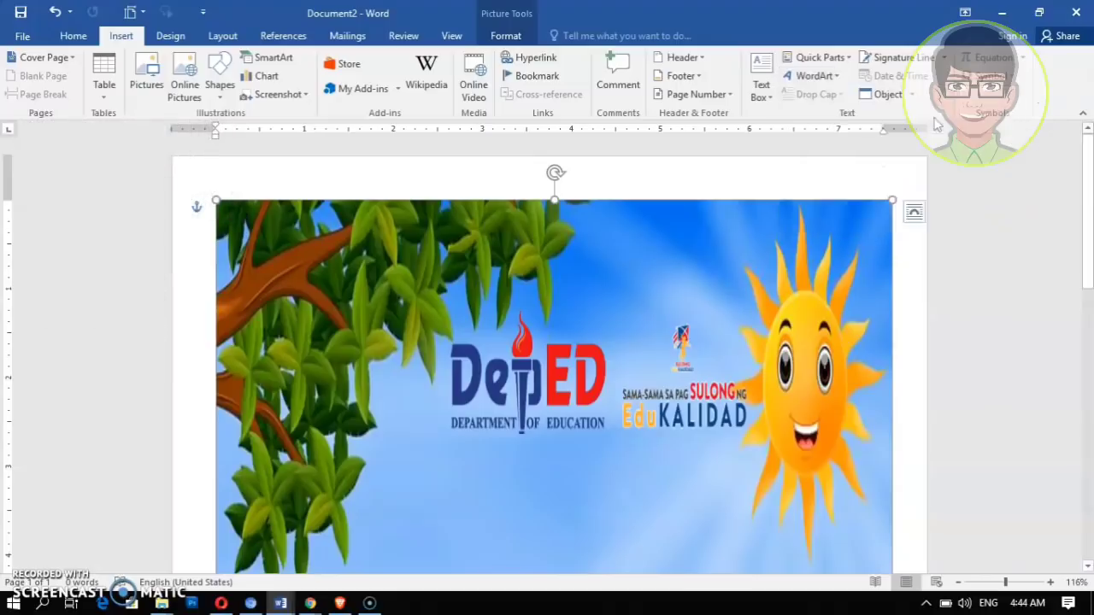
click(418, 295)
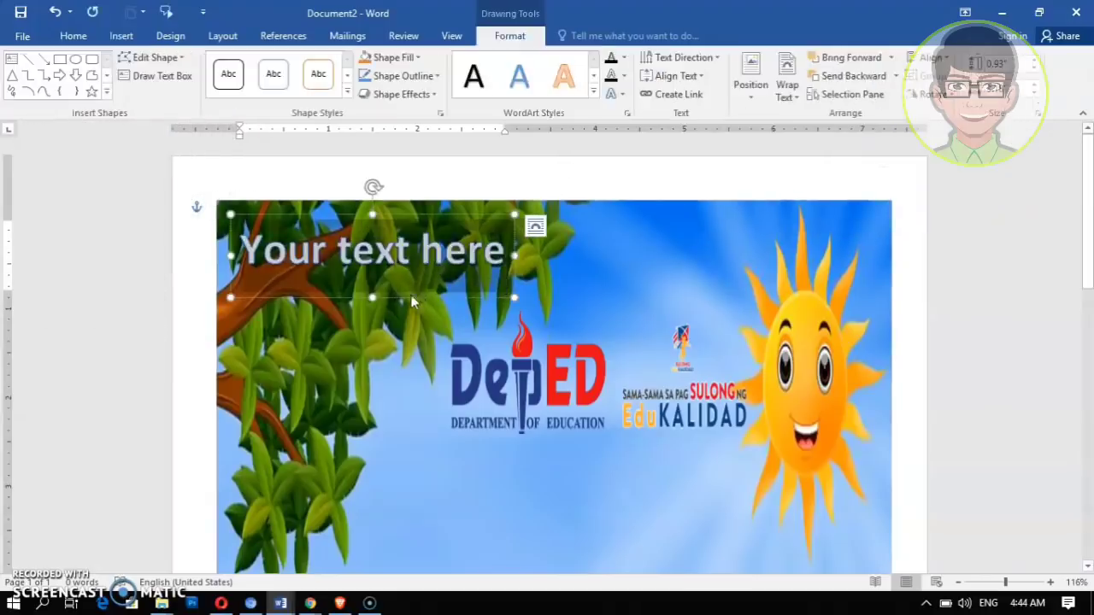
mouse_move(389, 299)
mouse_down()
mouse_move(398, 371)
mouse_move(505, 519)
mouse_move(591, 533)
mouse_move(606, 552)
mouse_up()
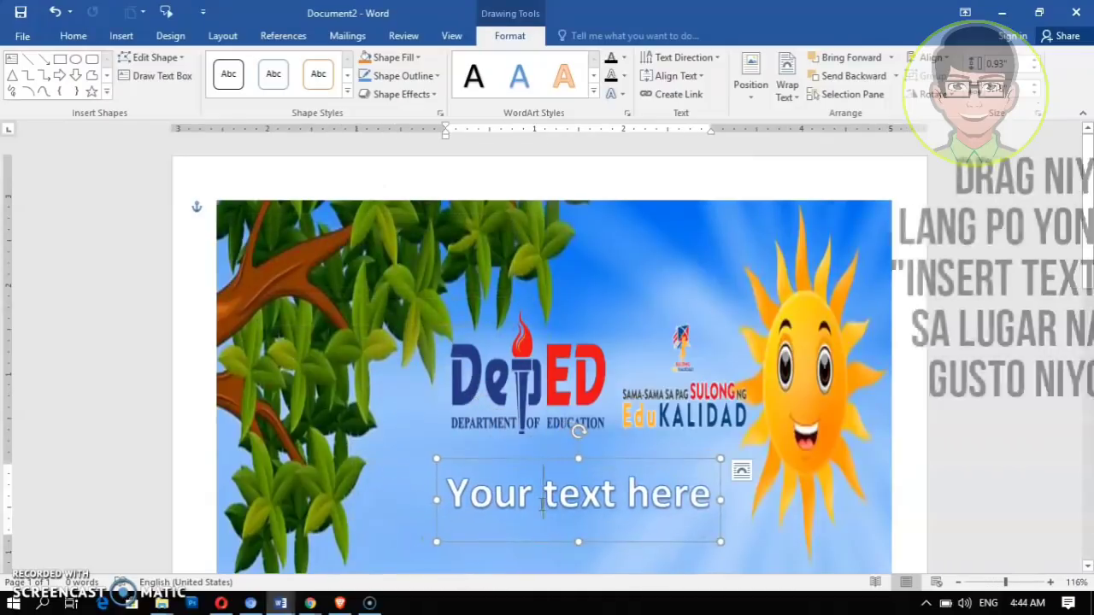
Replace the placeholder with 'Ang Hardin ni' and a name on a second line
triple_click(543, 506)
text(Ang)
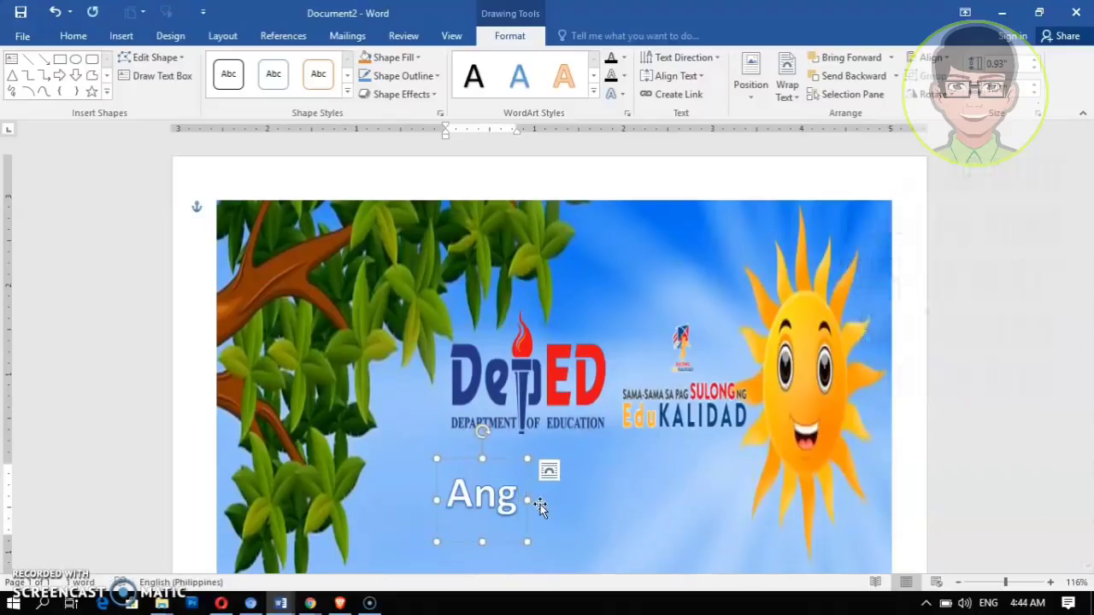
text( Hae)
key(BackSpace)
key(BackSpace)
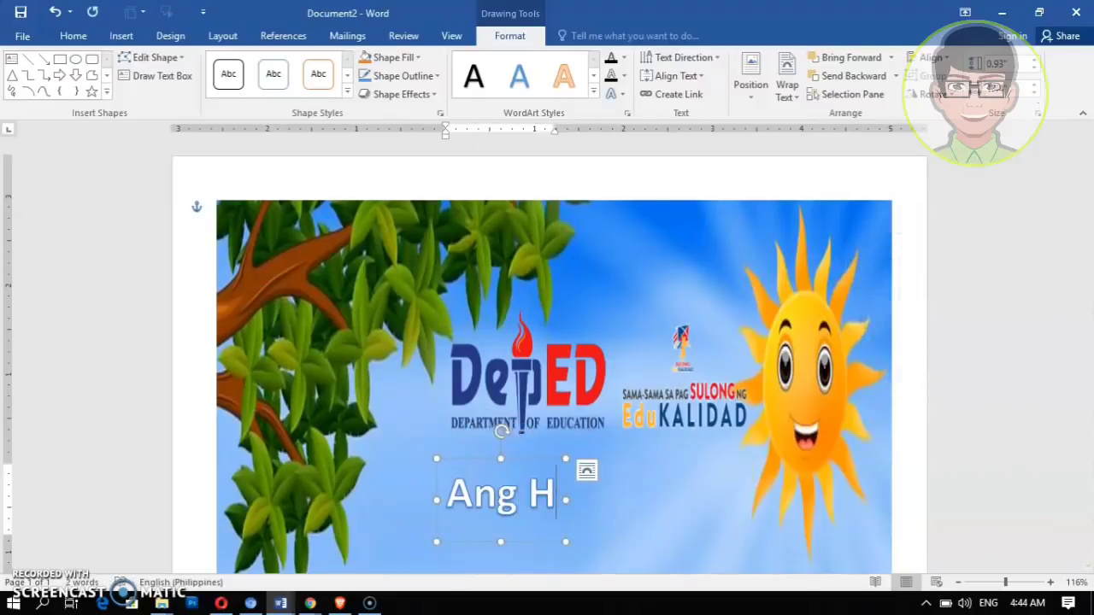
text(ardin)
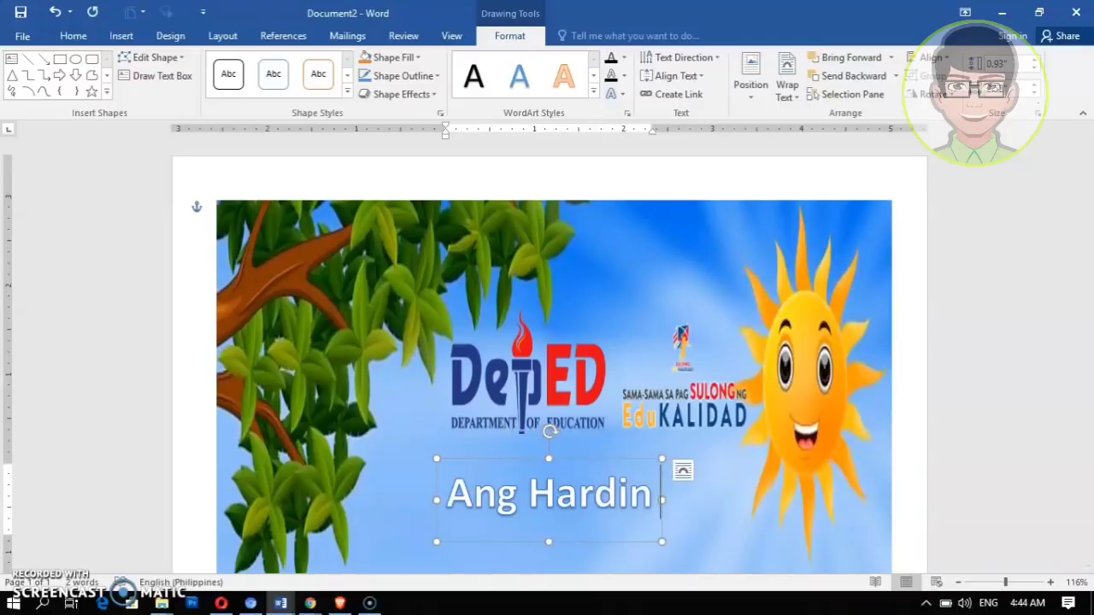
text( ni)
key(Return)
text(Rico Lection)
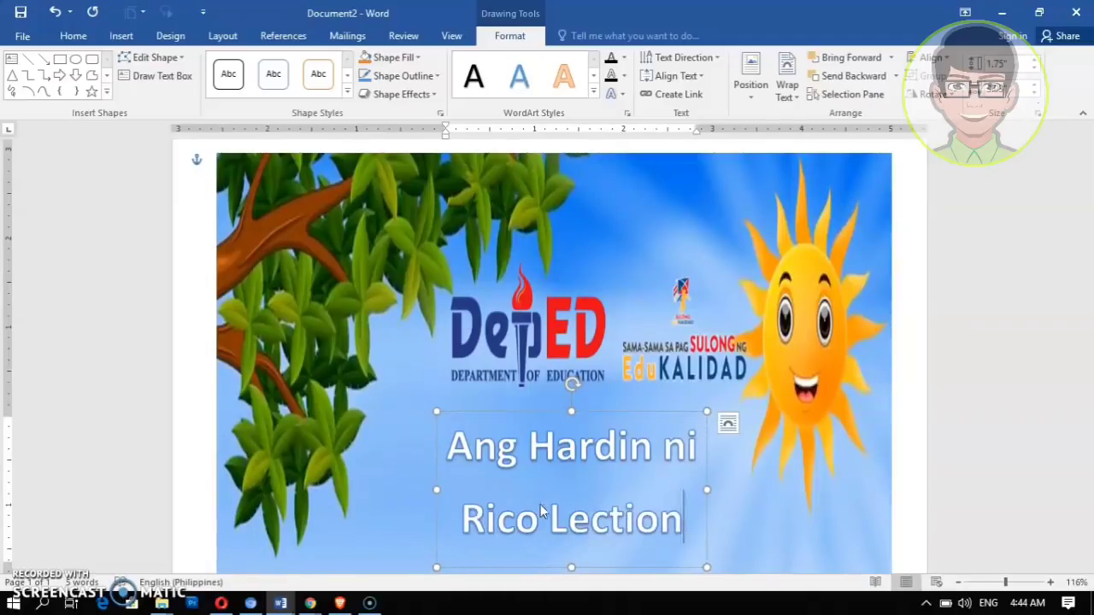
key(ctrl+a)
click(786, 539)
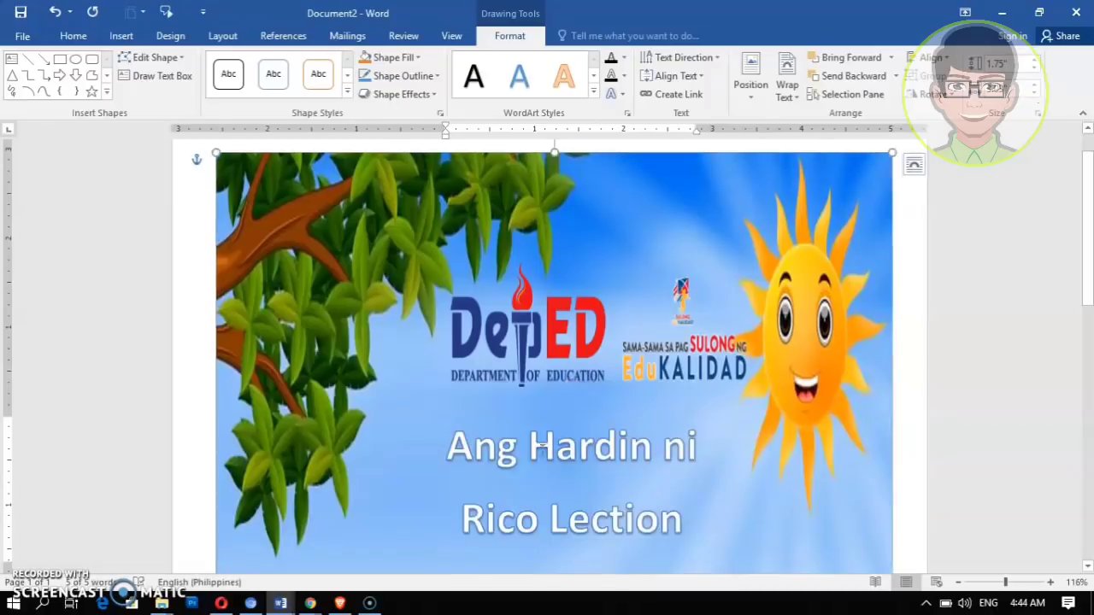
drag(457, 440, 678, 494)
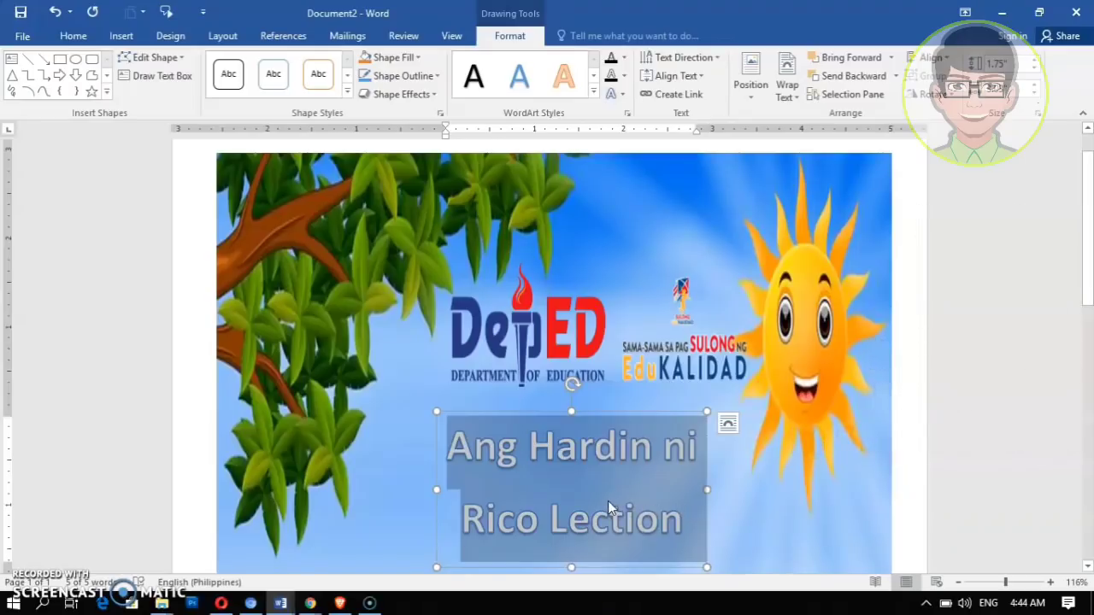
Set the title to Brandyscript at 80 pt and move its box up and left
click(73, 35)
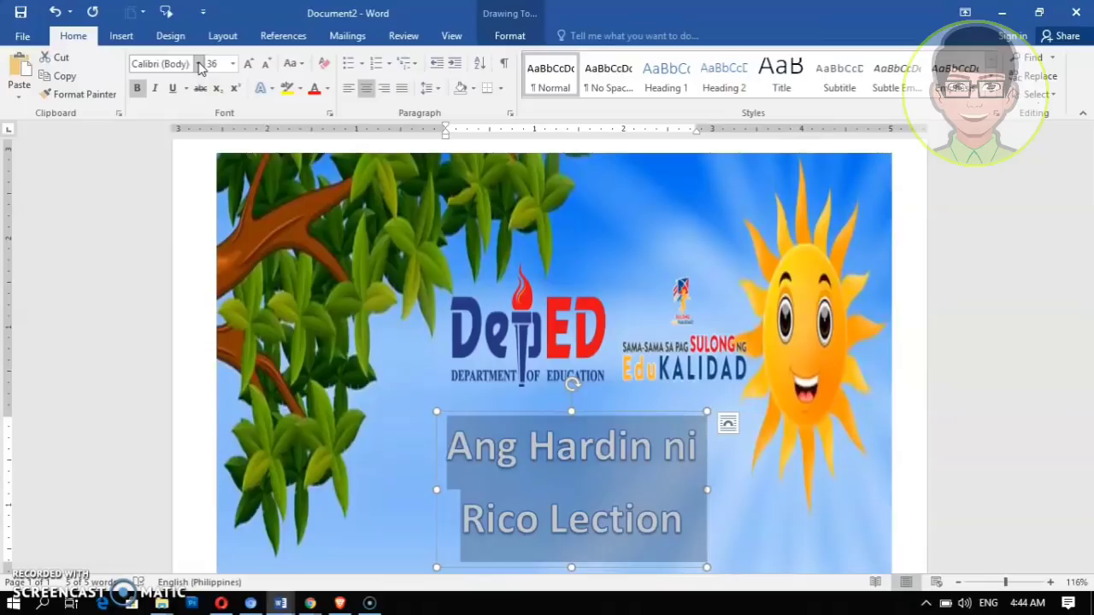
click(198, 64)
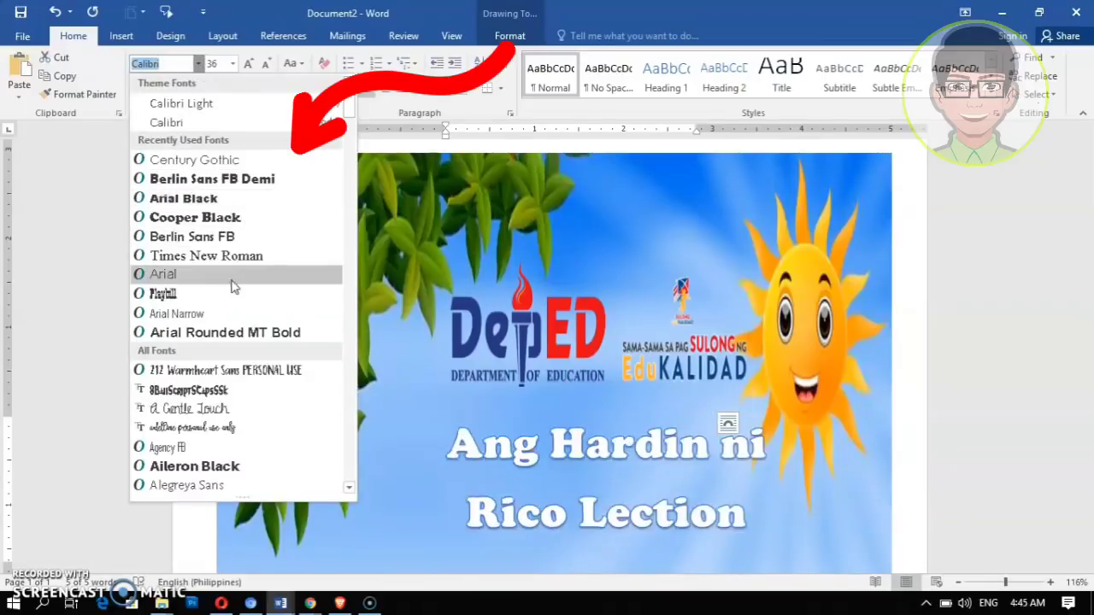
click(250, 66)
click(249, 65)
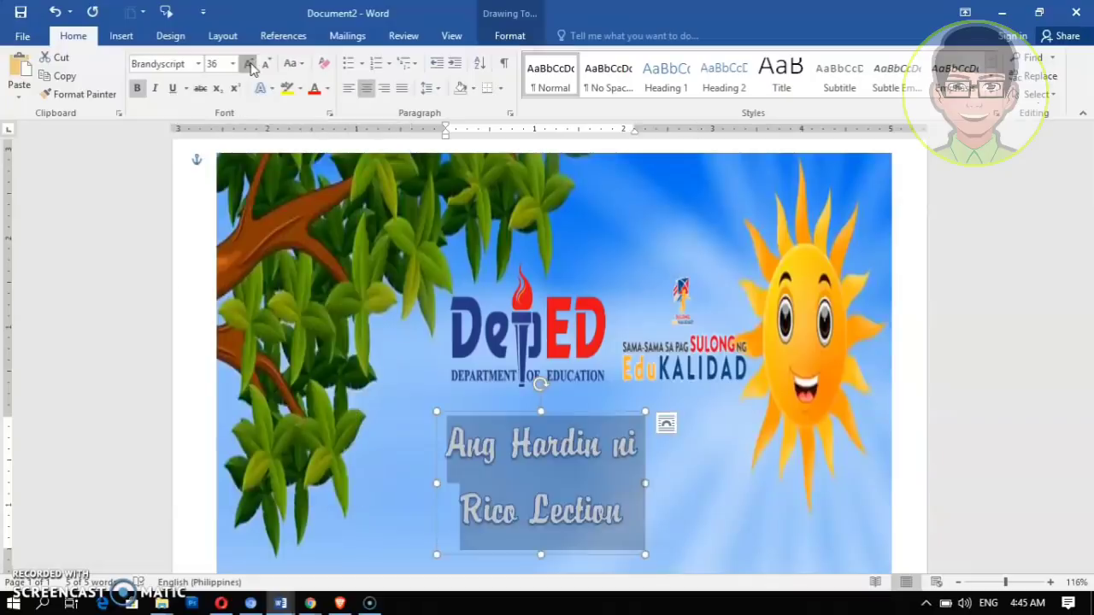
click(248, 65)
click(248, 65)
click(248, 65)
click(248, 64)
click(248, 65)
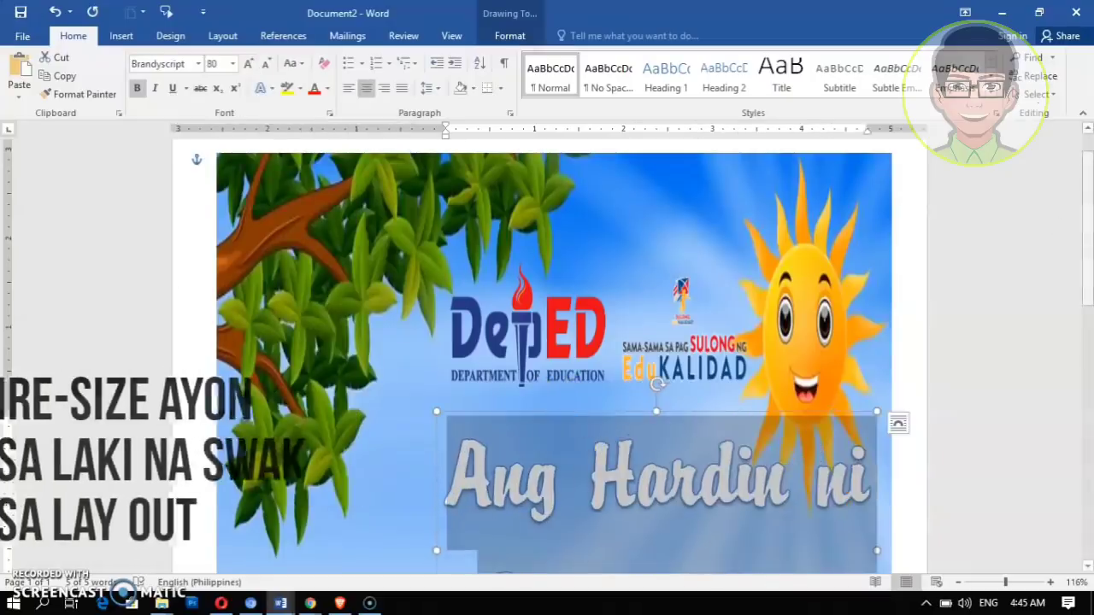
scroll(1091, 223, down, 3)
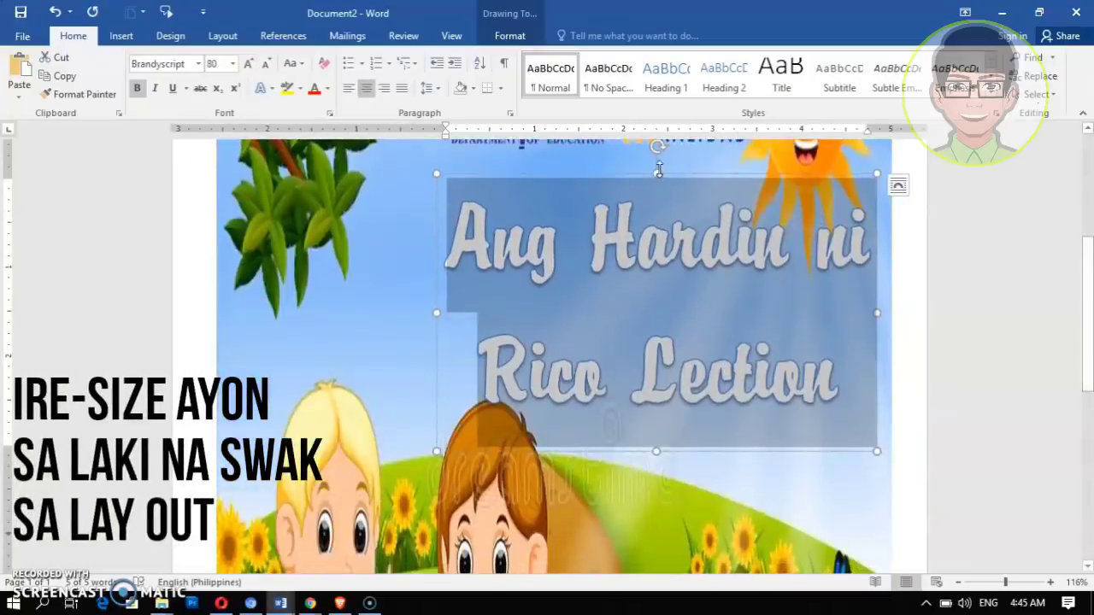
drag(670, 177, 645, 152)
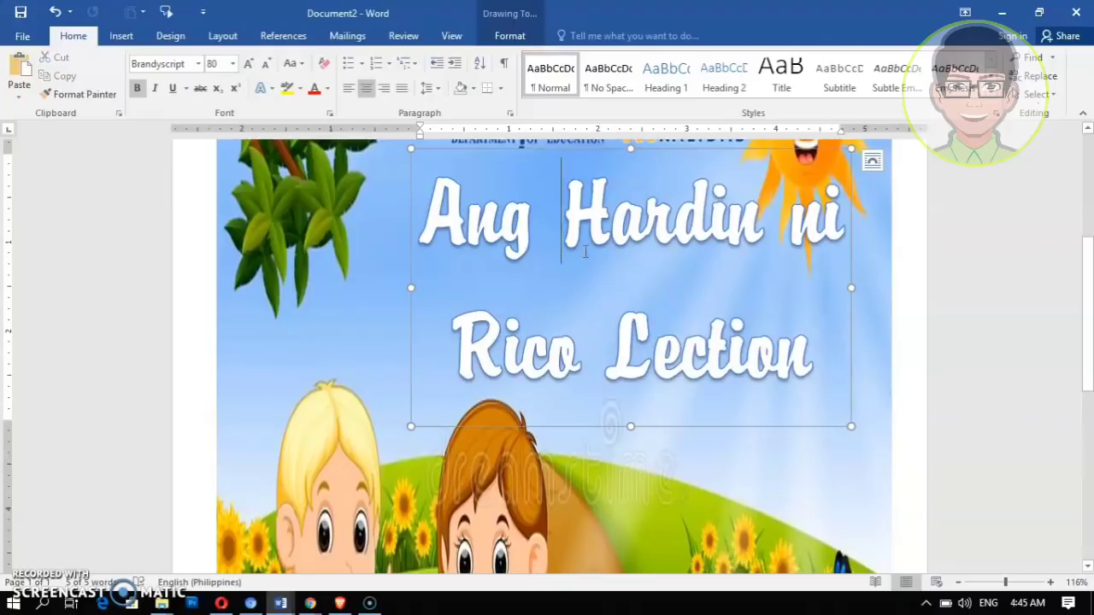
Give the title letters a 3 pt text outline
click(502, 41)
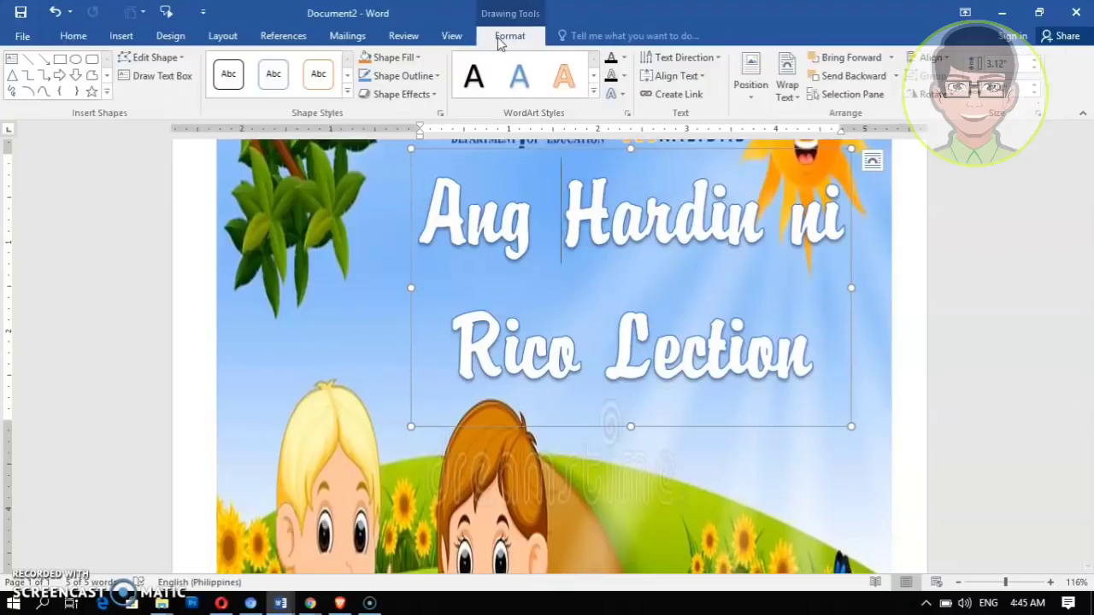
click(625, 76)
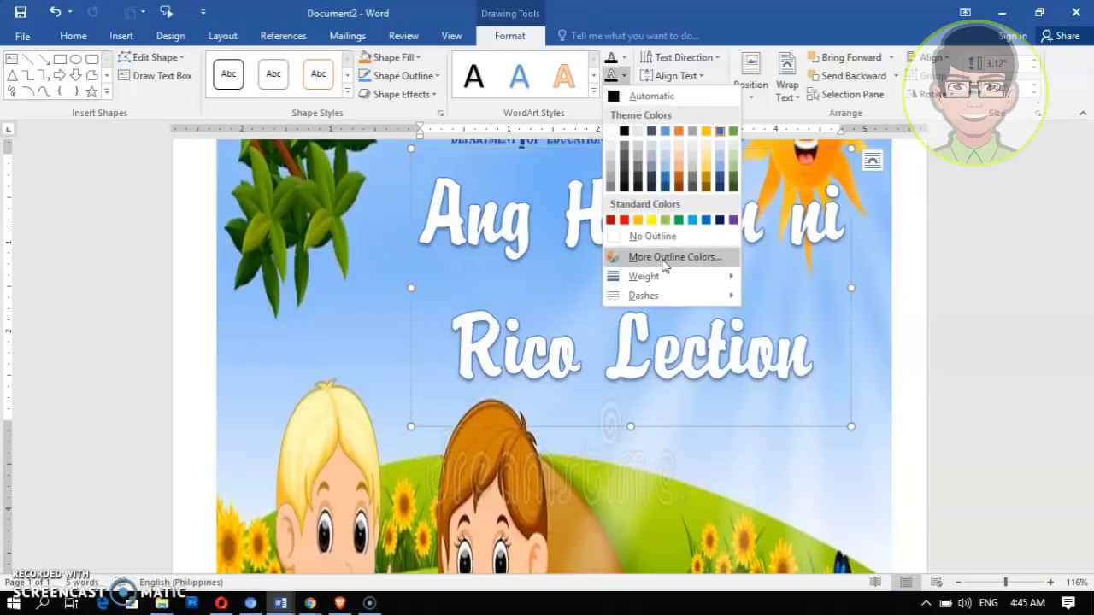
mouse_move(665, 277)
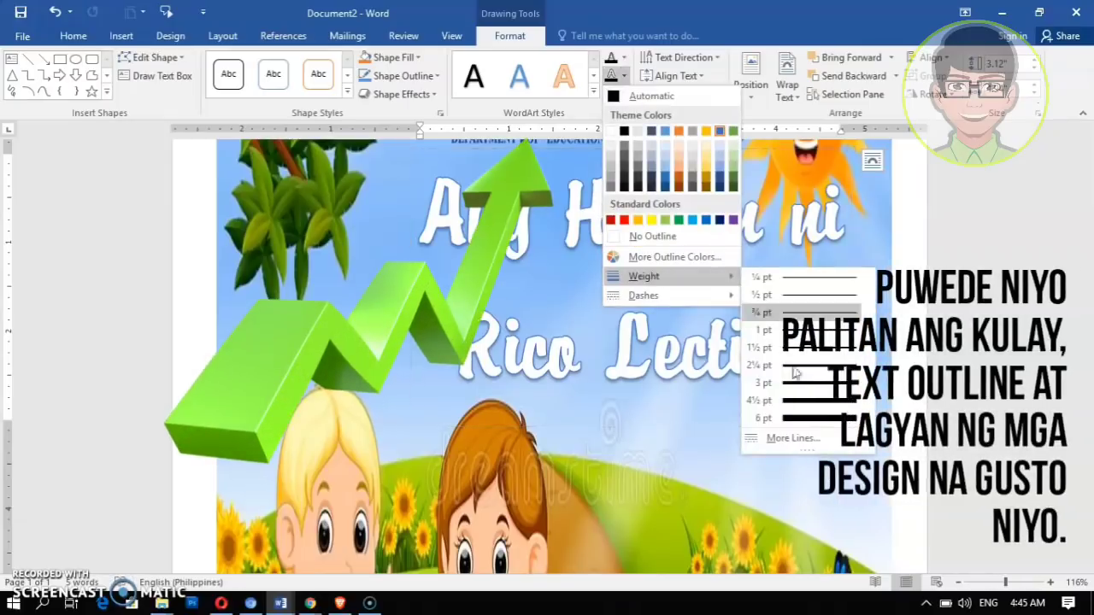
click(559, 325)
key(ctrl+a)
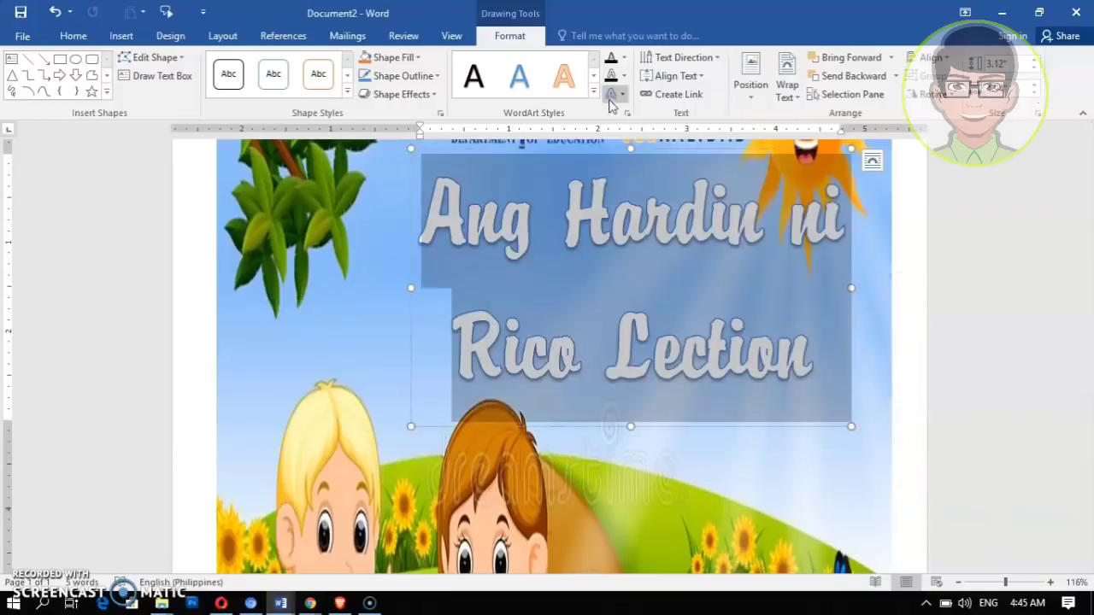
click(624, 78)
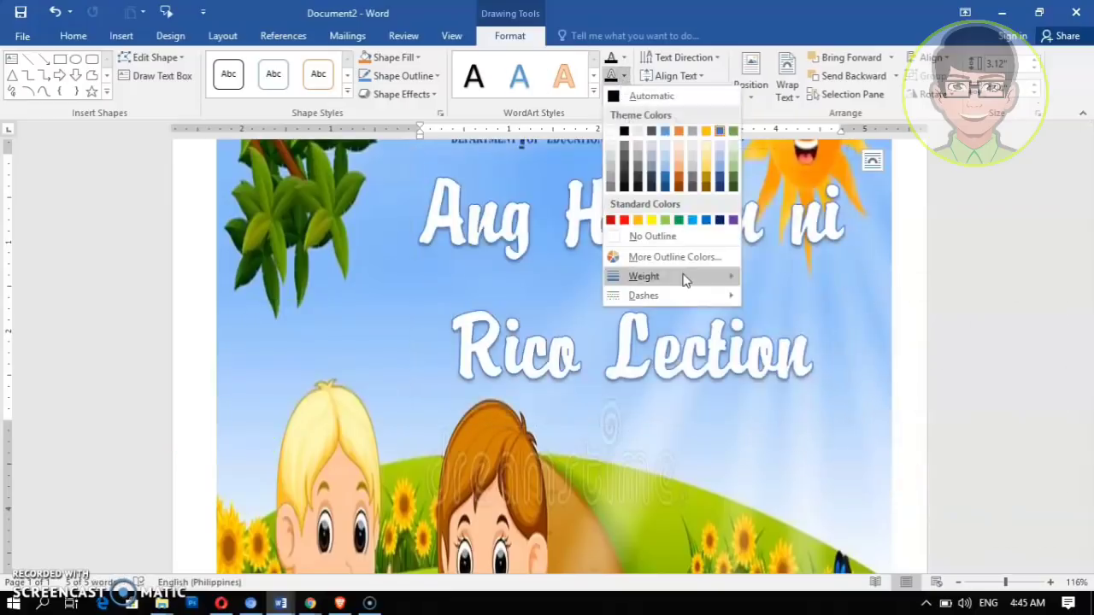
mouse_move(684, 278)
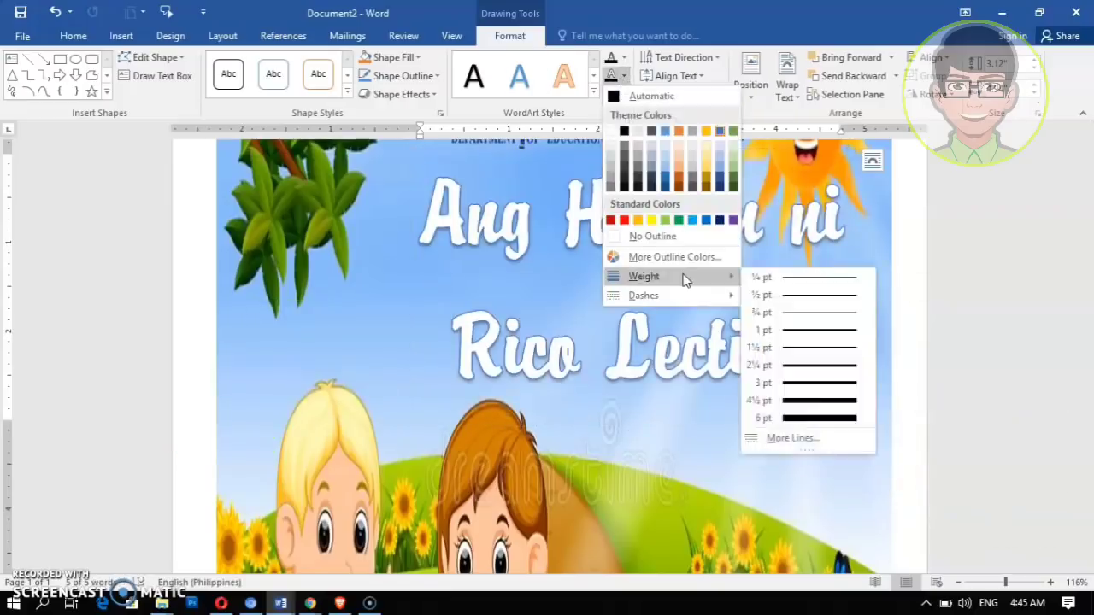
click(812, 388)
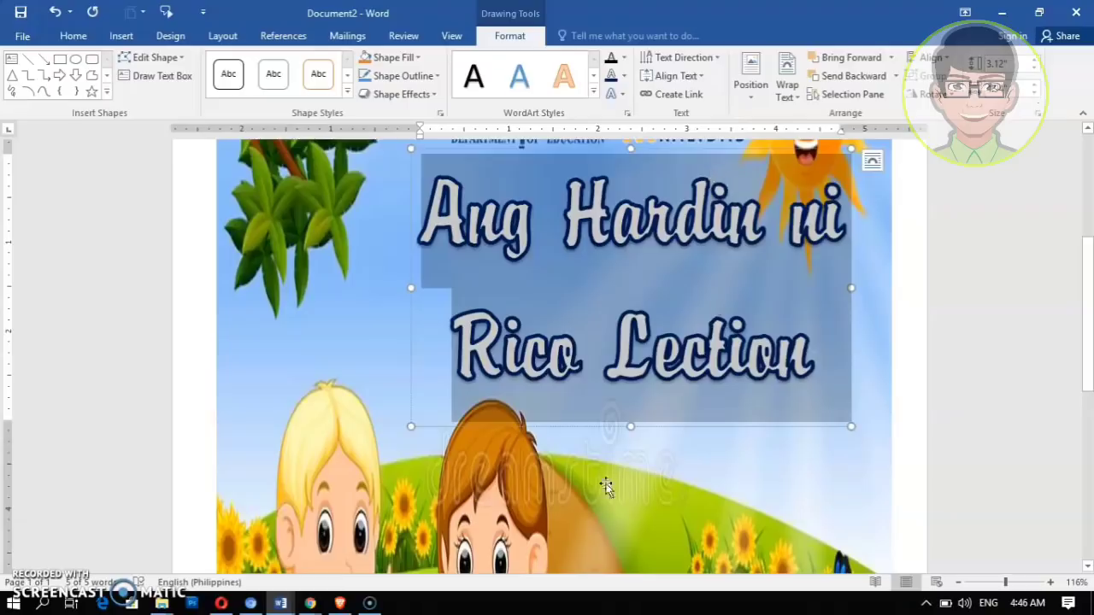
Reposition the title box between the logos and the children
click(656, 515)
scroll(776, 441, down, 5)
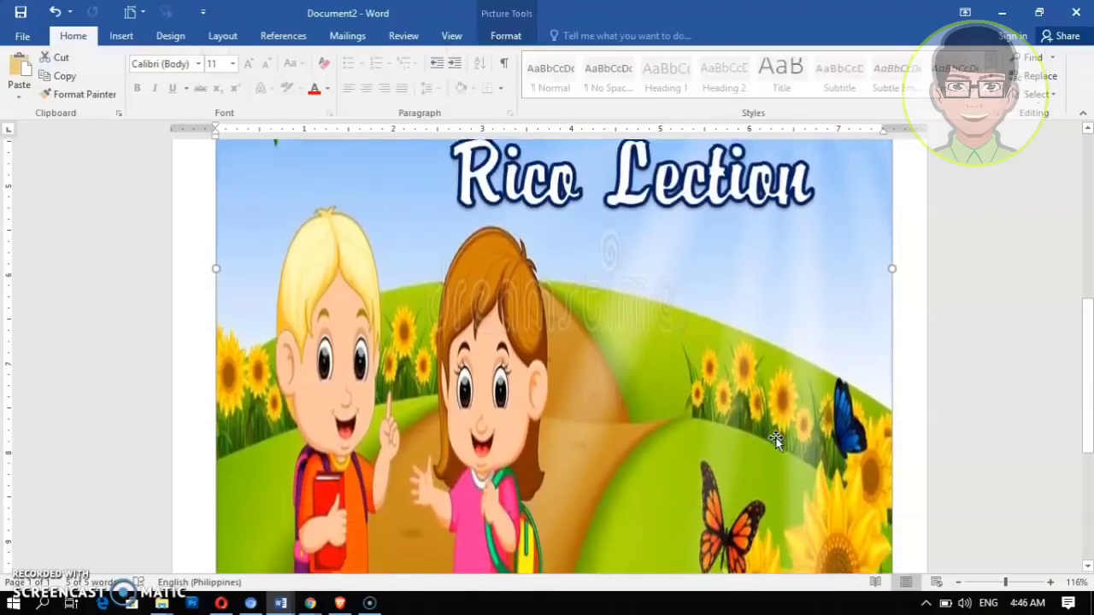
scroll(775, 441, down, 2)
scroll(775, 440, up, 7)
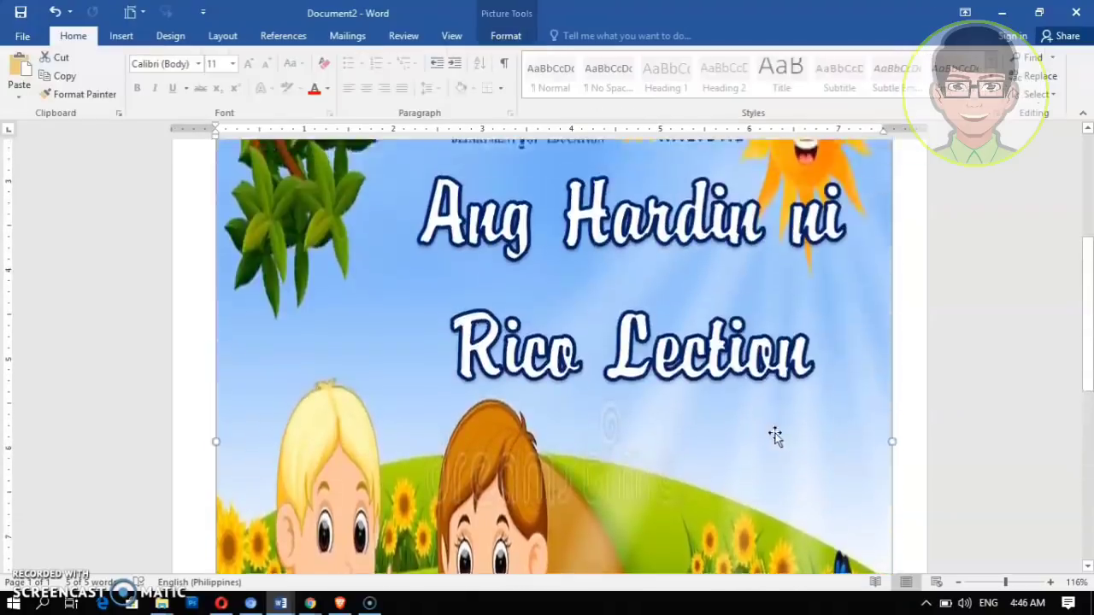
scroll(778, 429, down, 5)
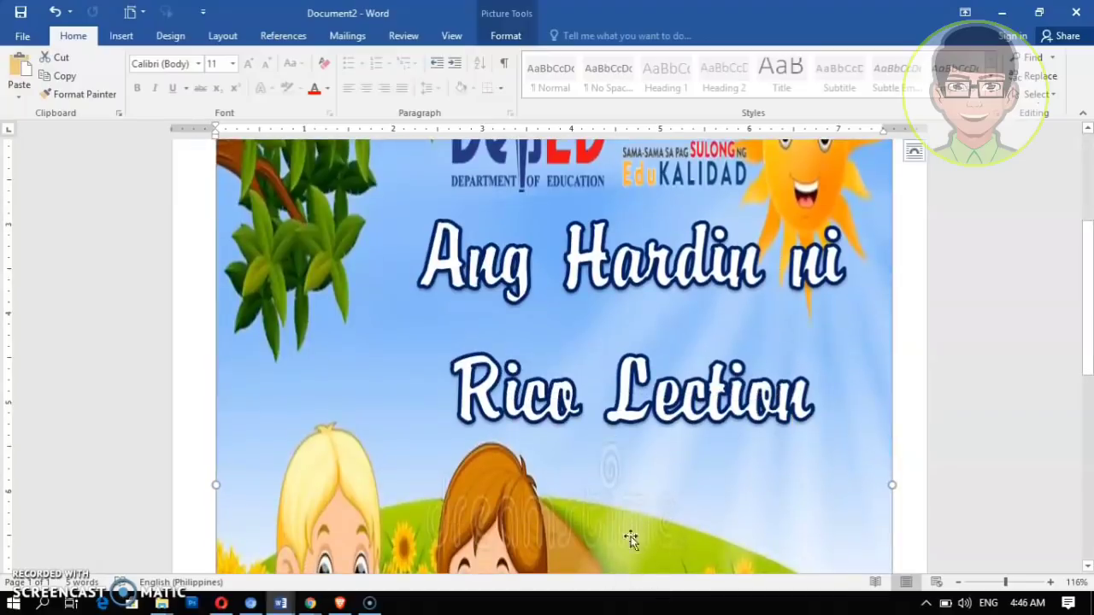
scroll(646, 489, up, 4)
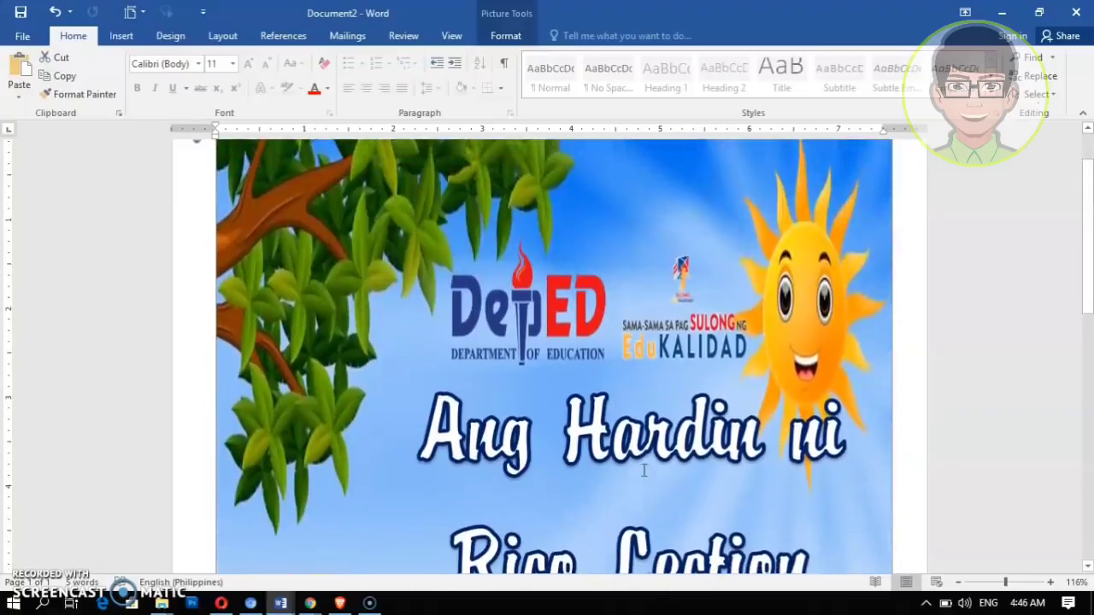
click(612, 440)
drag(663, 367, 656, 145)
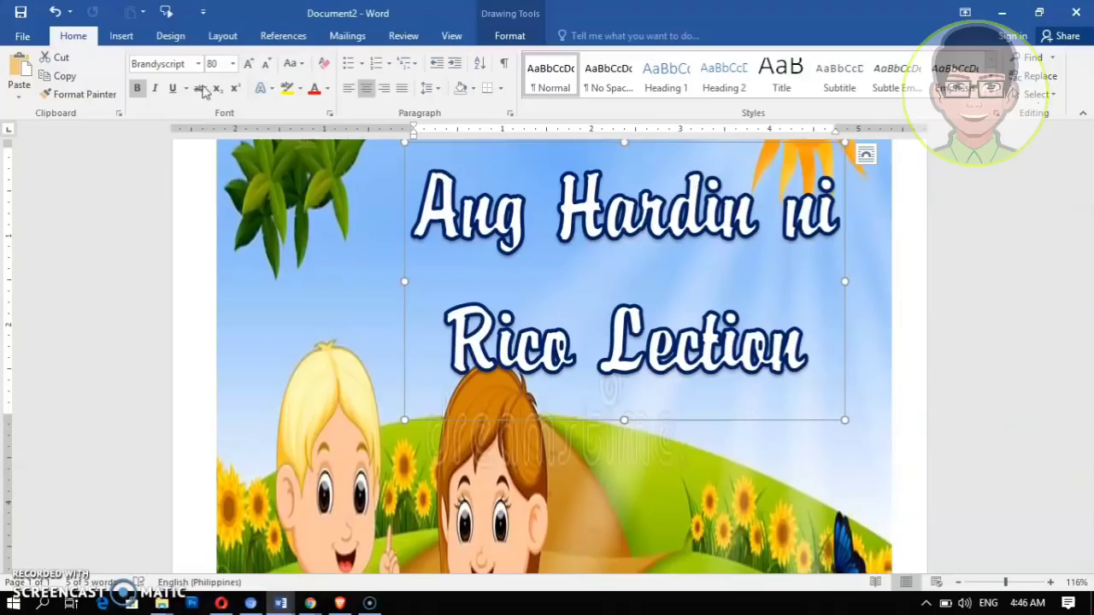
Add a WordArt line reading 'San Leon Elementary School' near the top centre of the cover
click(120, 36)
click(810, 76)
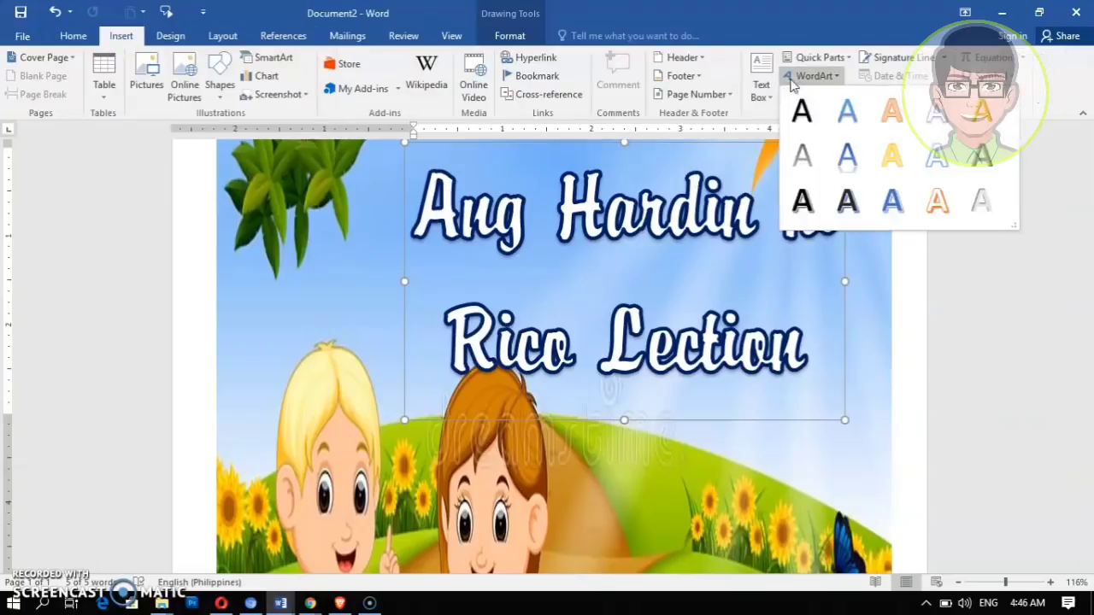
click(938, 113)
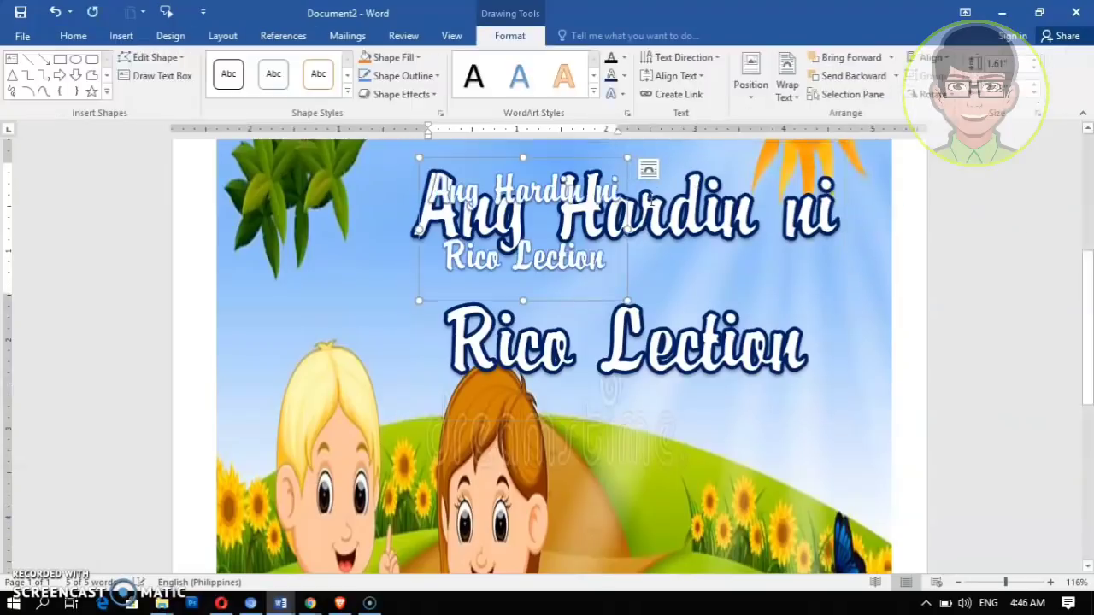
text(SAN)
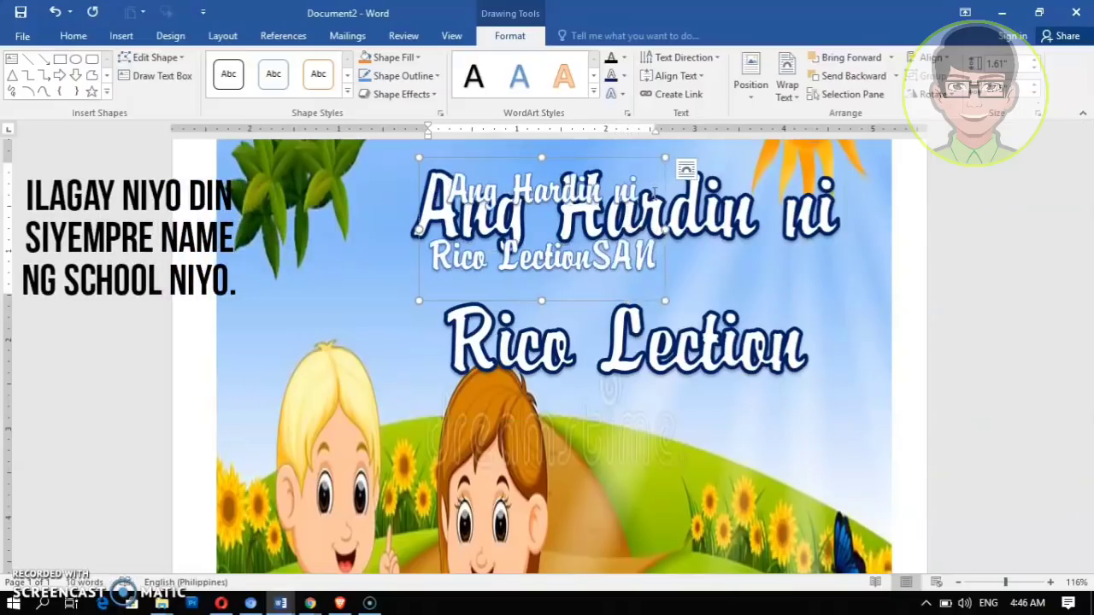
key(ctrl+a)
text(S)
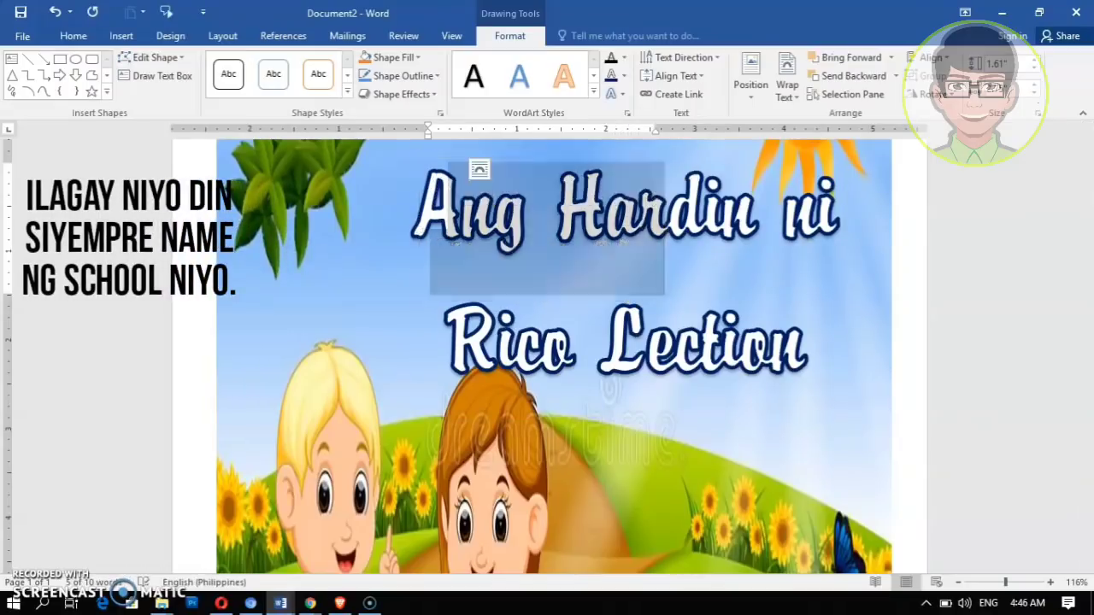
text(an)
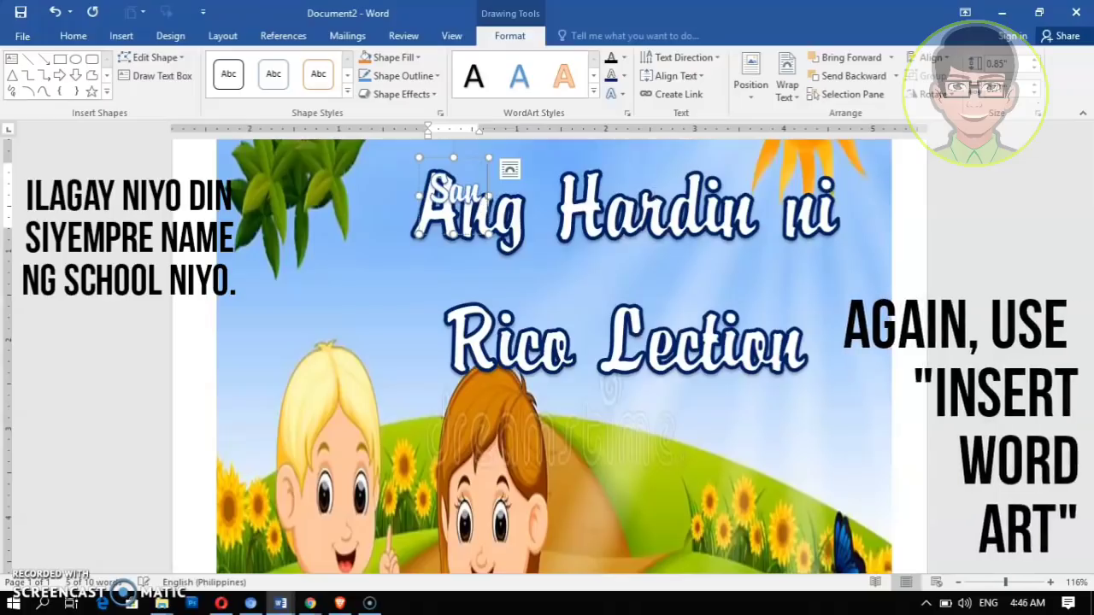
text( Leon Elementary School)
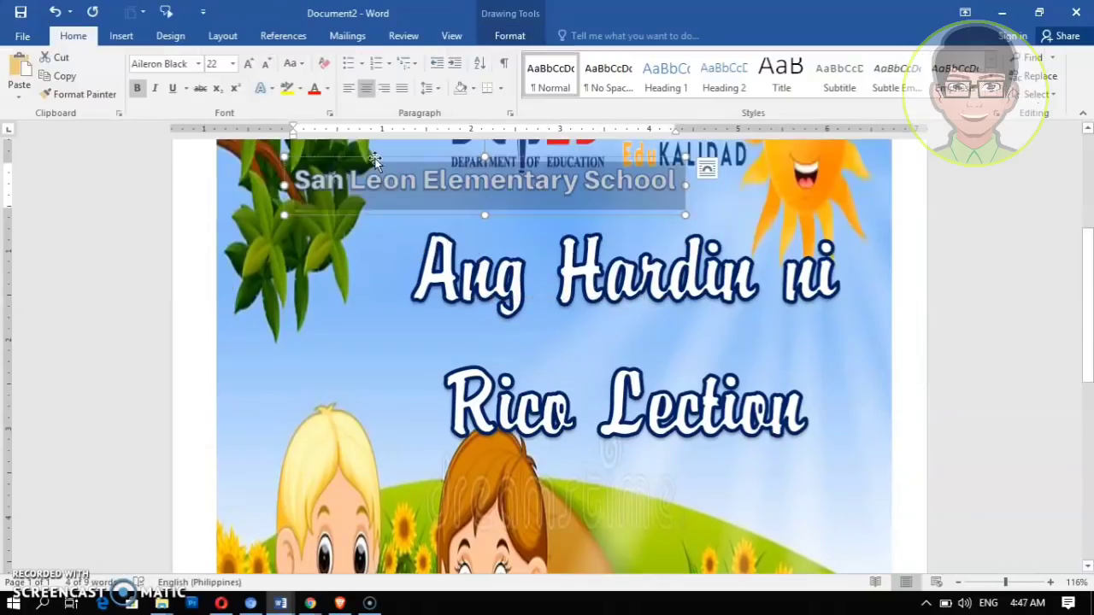
drag(374, 160, 478, 172)
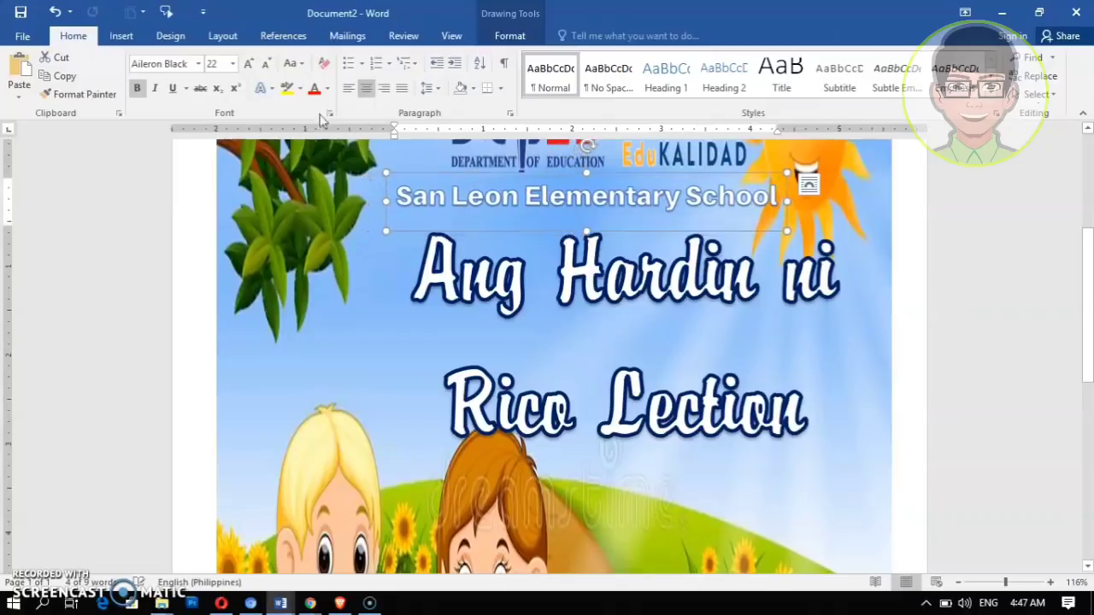
Reduce the school name to 20 pt, place it under the logos, and zoom out to the whole page
click(268, 68)
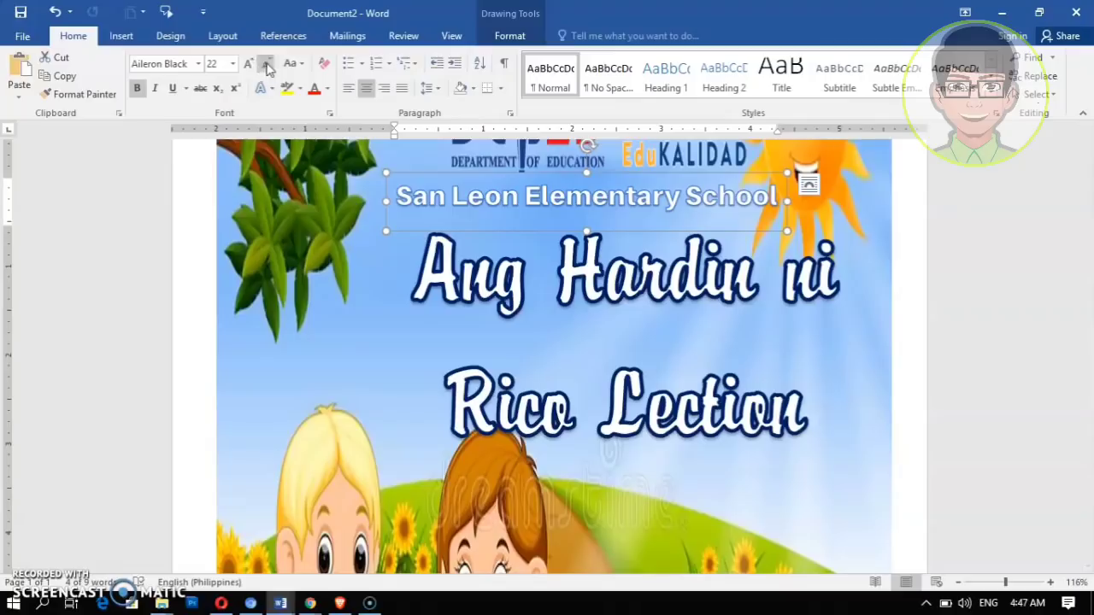
click(267, 69)
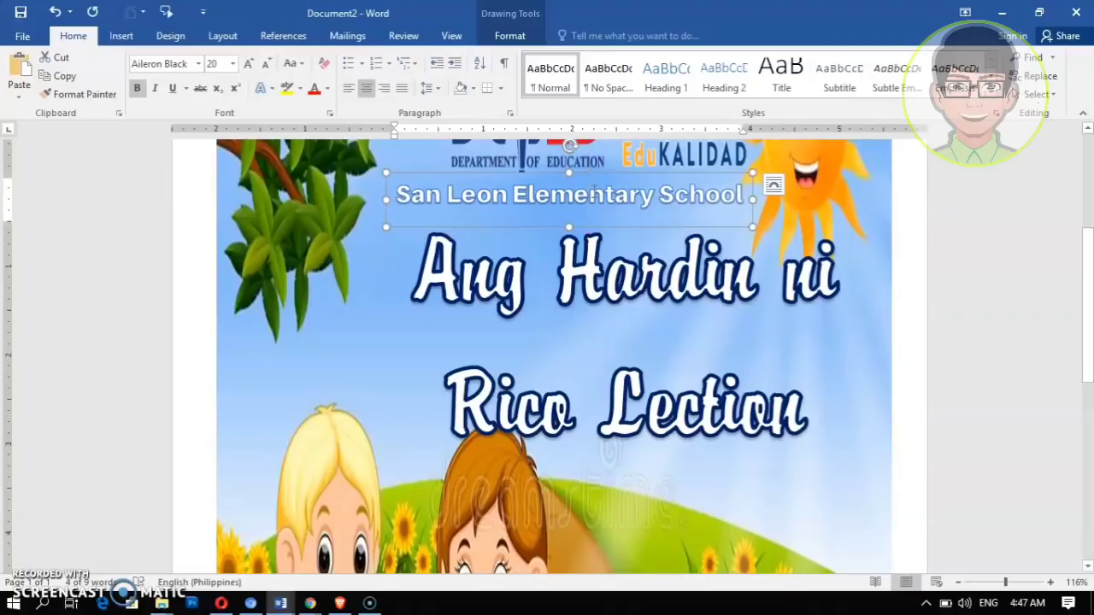
drag(601, 175, 629, 167)
click(859, 225)
drag(1005, 582, 996, 584)
click(981, 583)
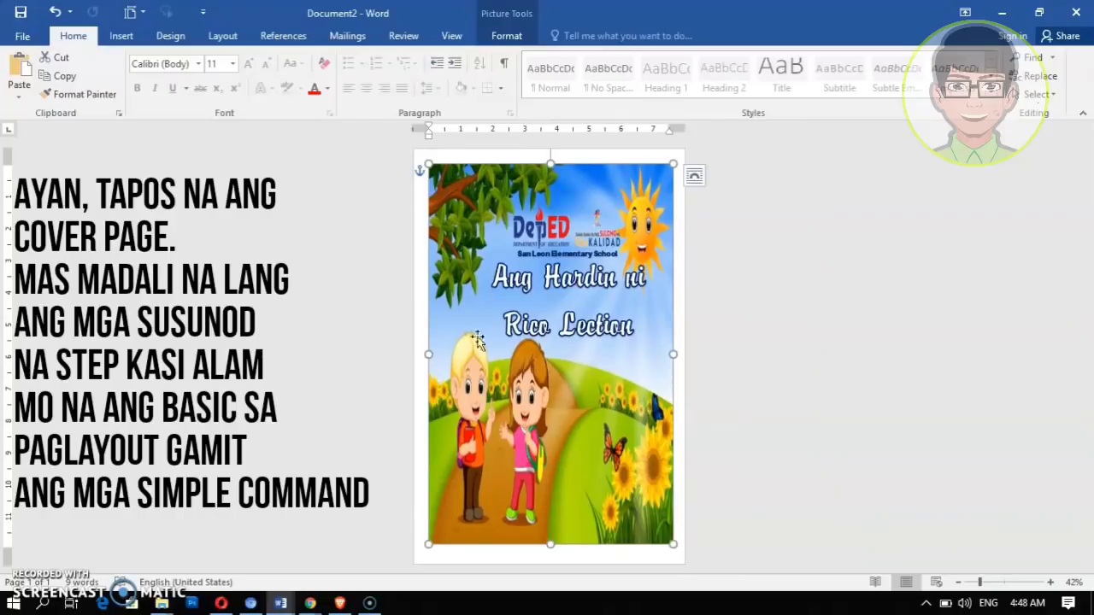
Bring up the cover picture's context menu, then dismiss it without choosing anything
right_click(568, 403)
click(675, 544)
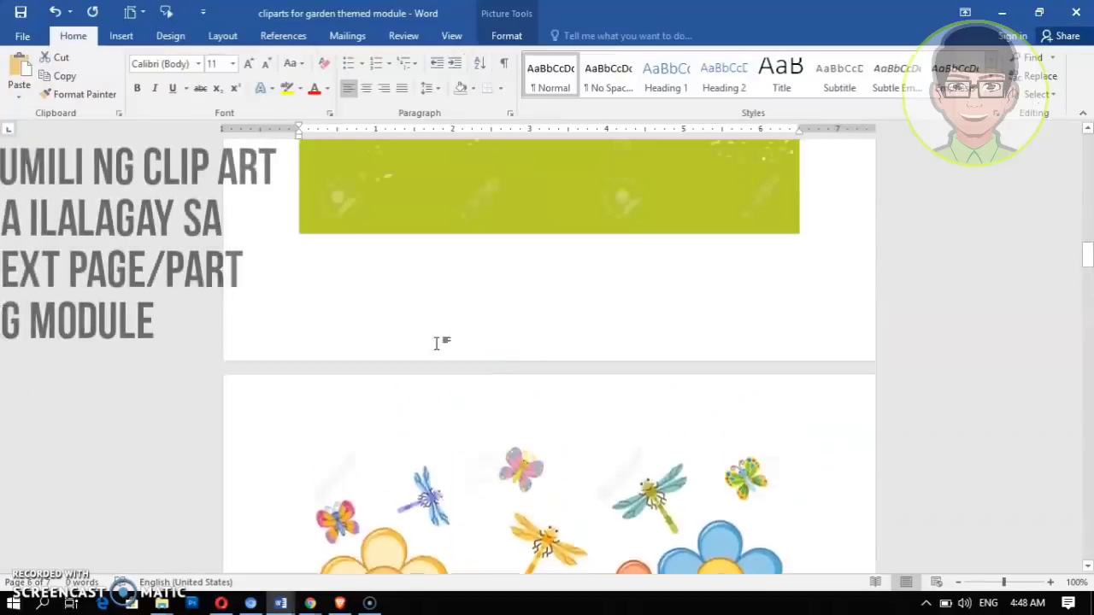
Copy the boys-watering-a-garden clip art from the cliparts document and return to Document2
scroll(437, 342, up, 10)
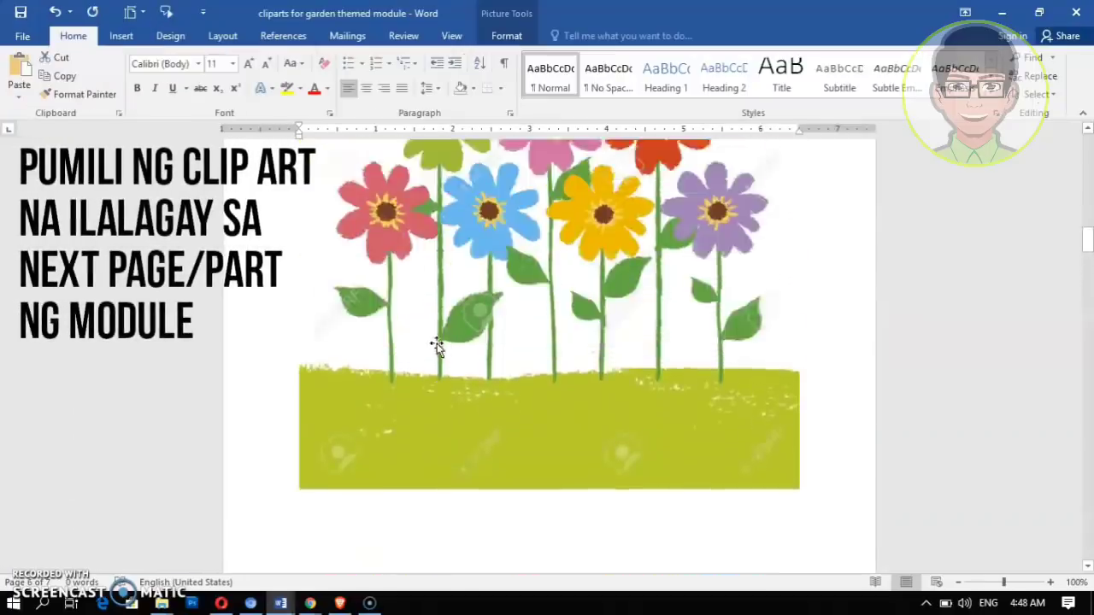
scroll(437, 346, up, 15)
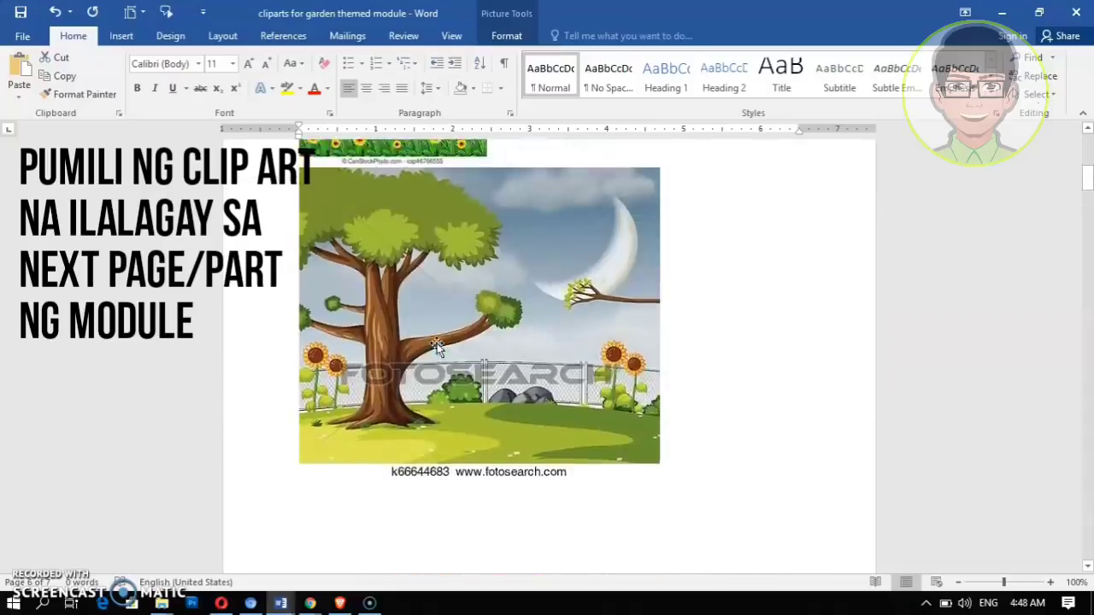
scroll(437, 344, up, 8)
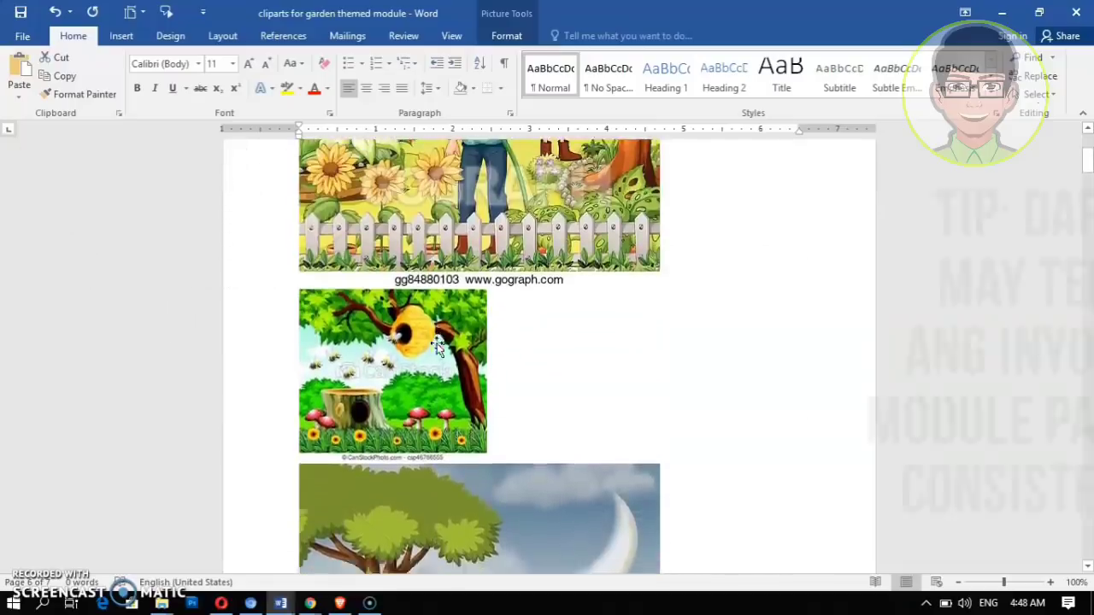
click(526, 293)
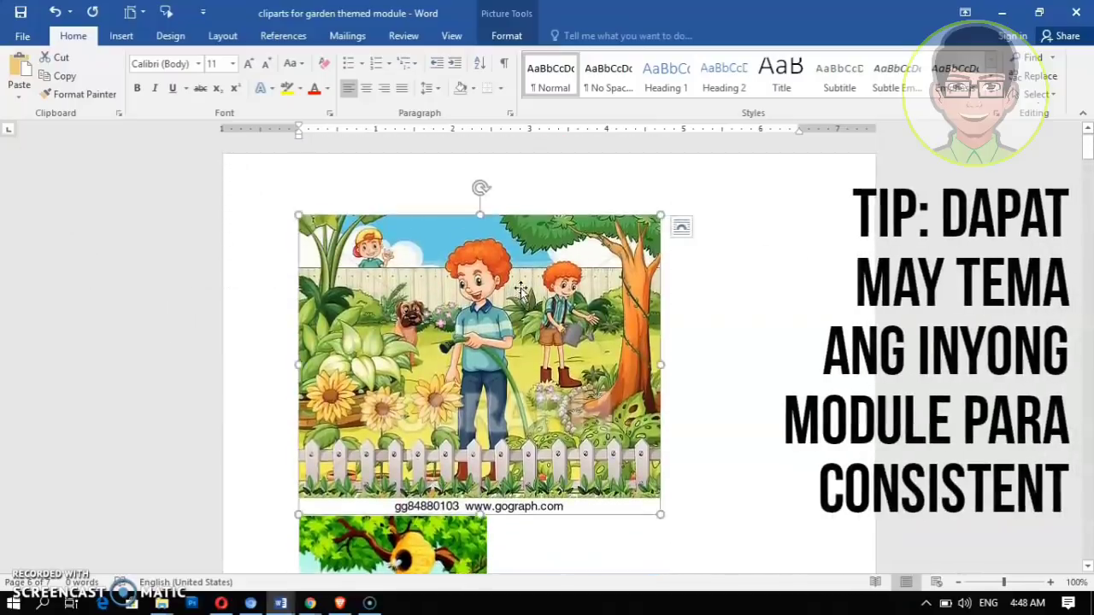
right_click(507, 291)
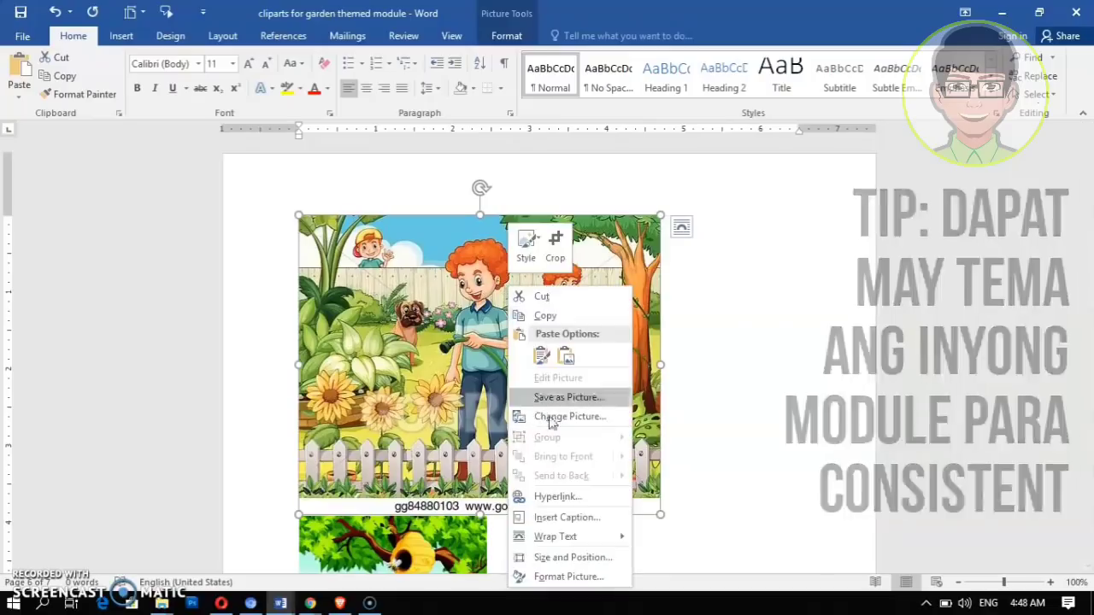
click(531, 316)
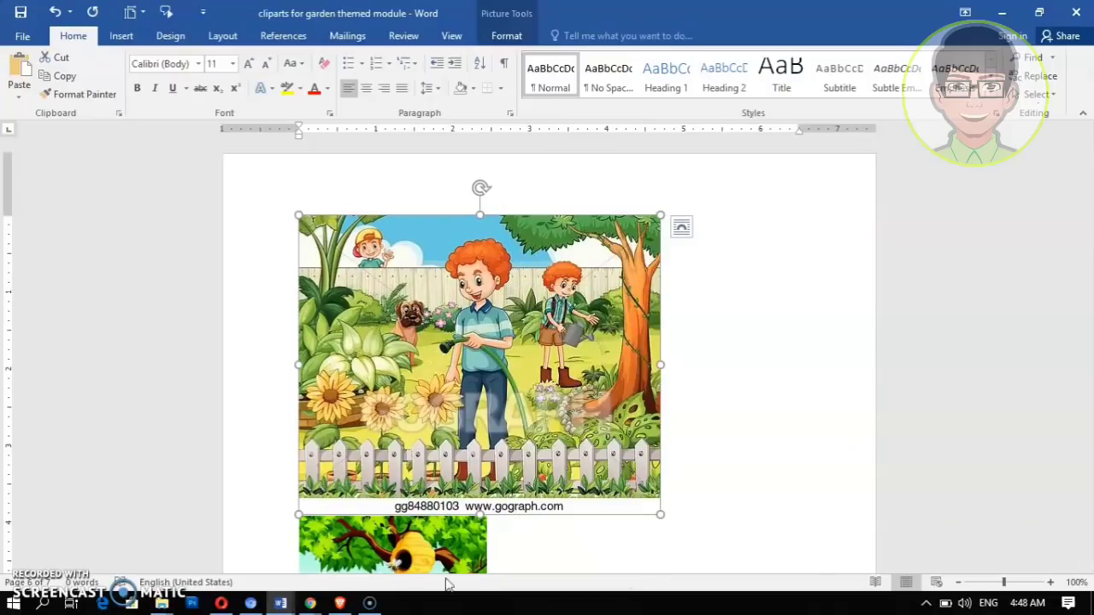
mouse_move(280, 604)
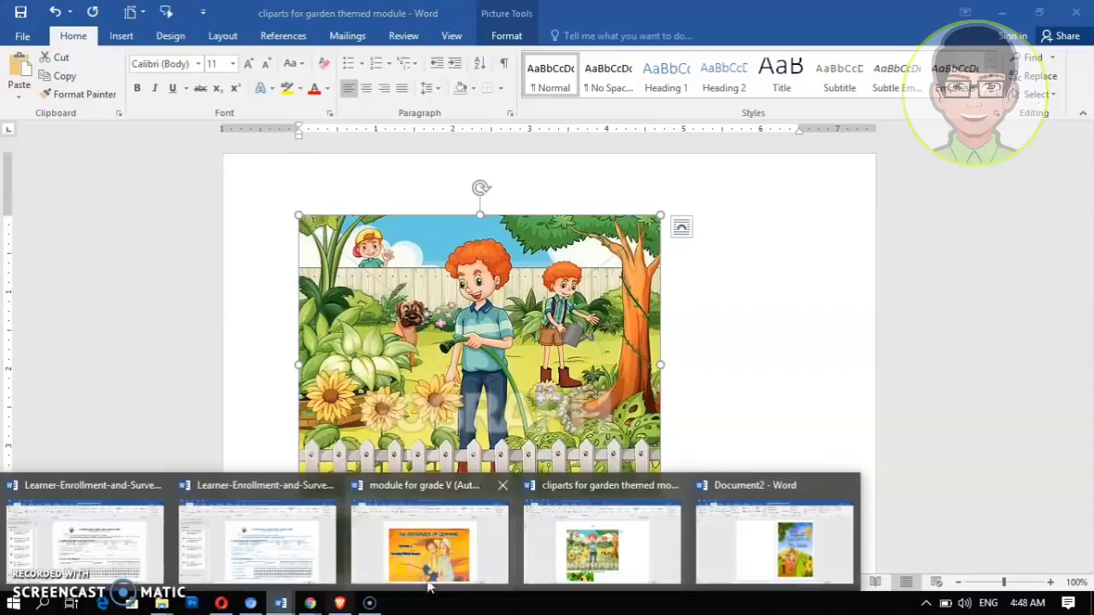
click(747, 552)
Paste the garden clip art onto the blank page and set its wrapping to Behind Text
right_click(376, 251)
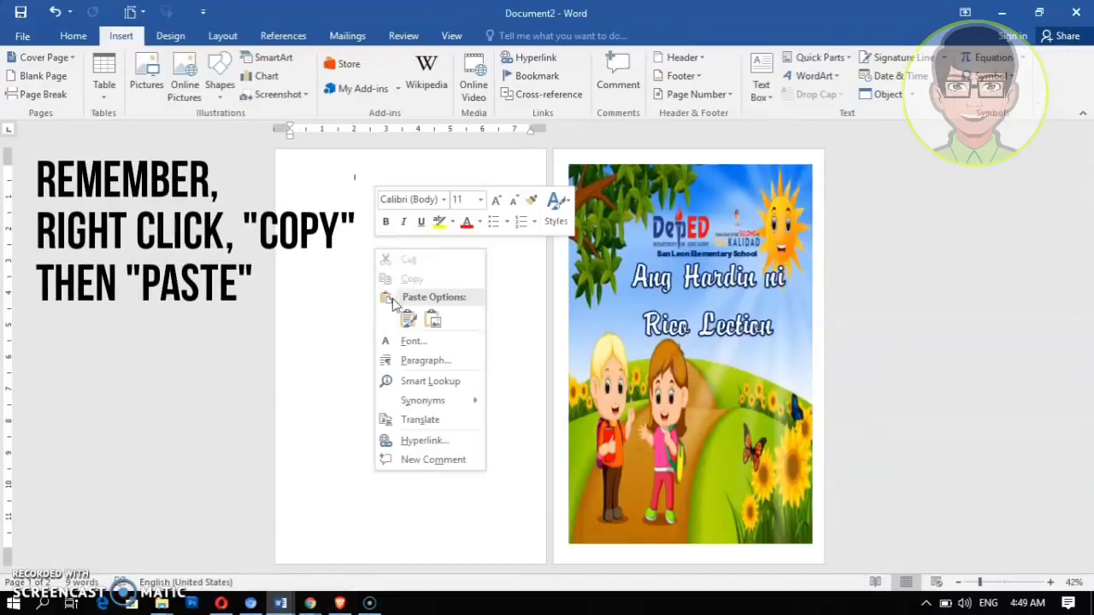
click(416, 323)
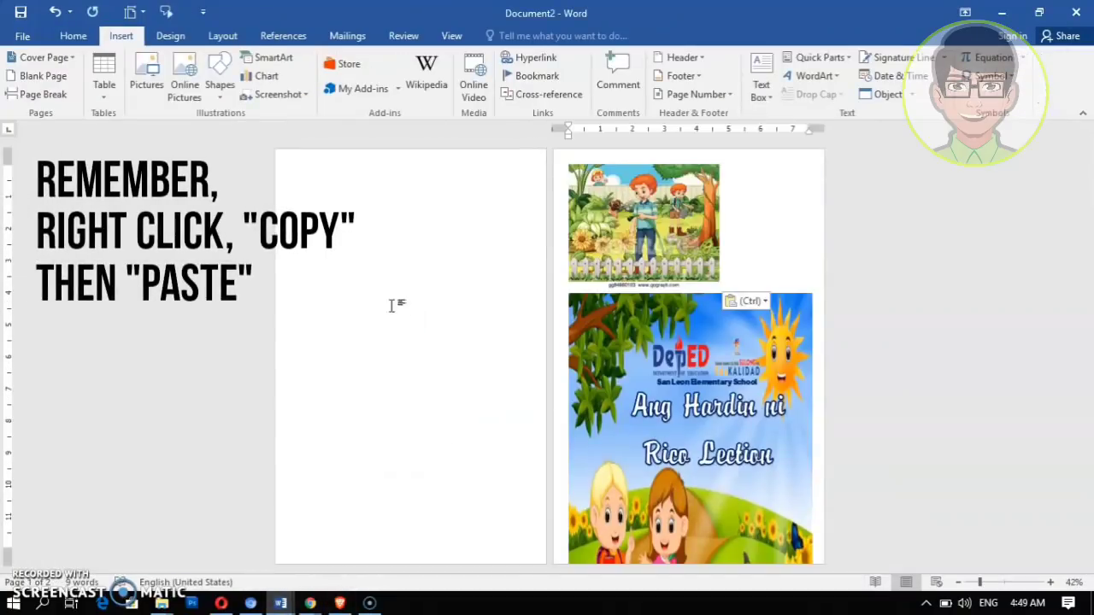
click(675, 220)
click(520, 34)
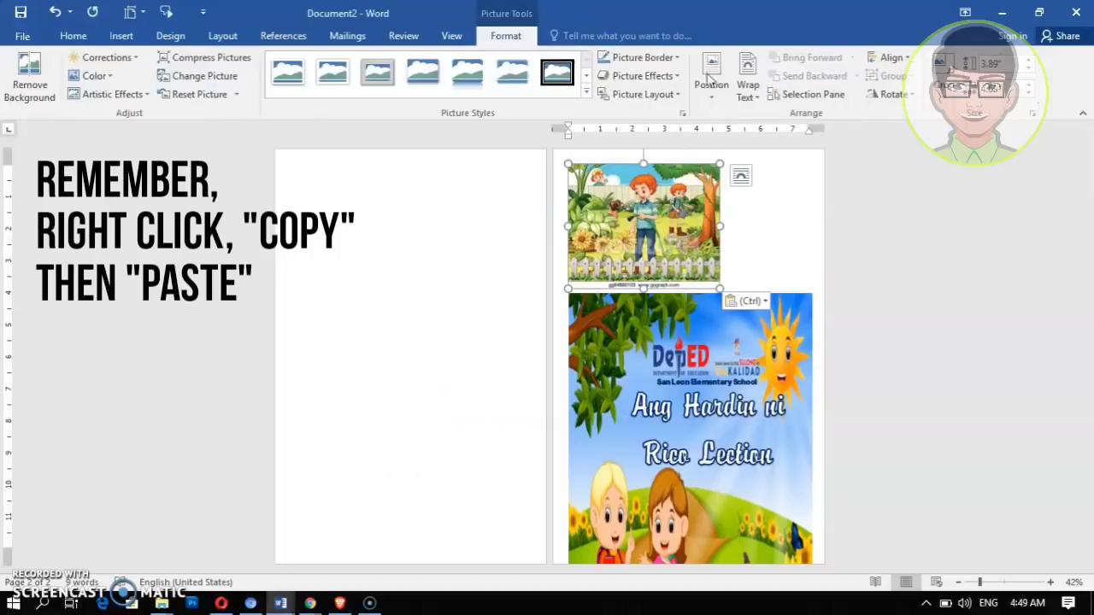
click(748, 92)
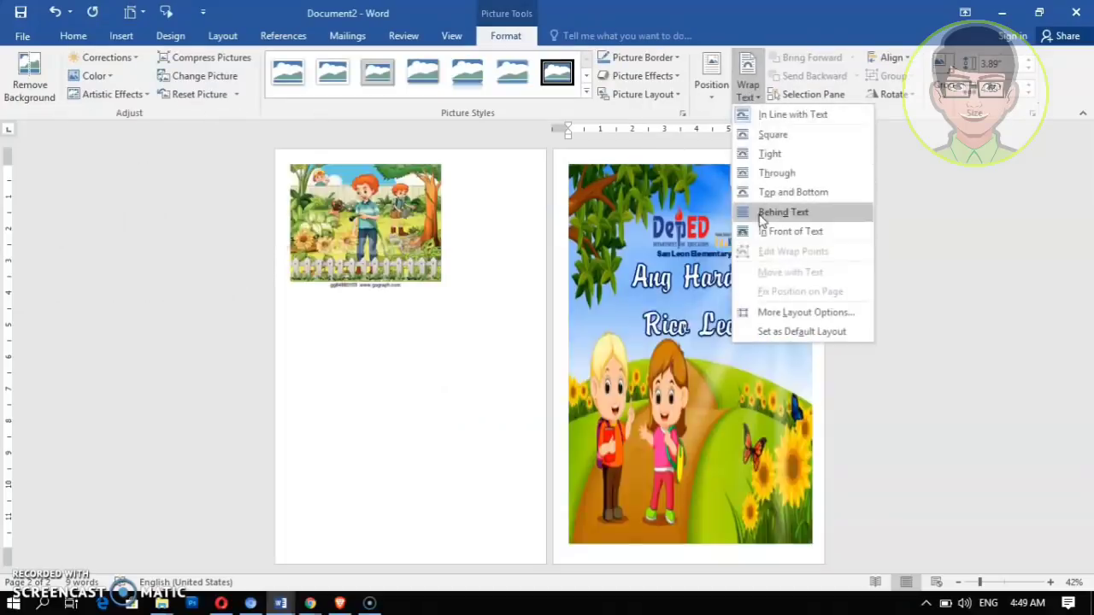
click(762, 214)
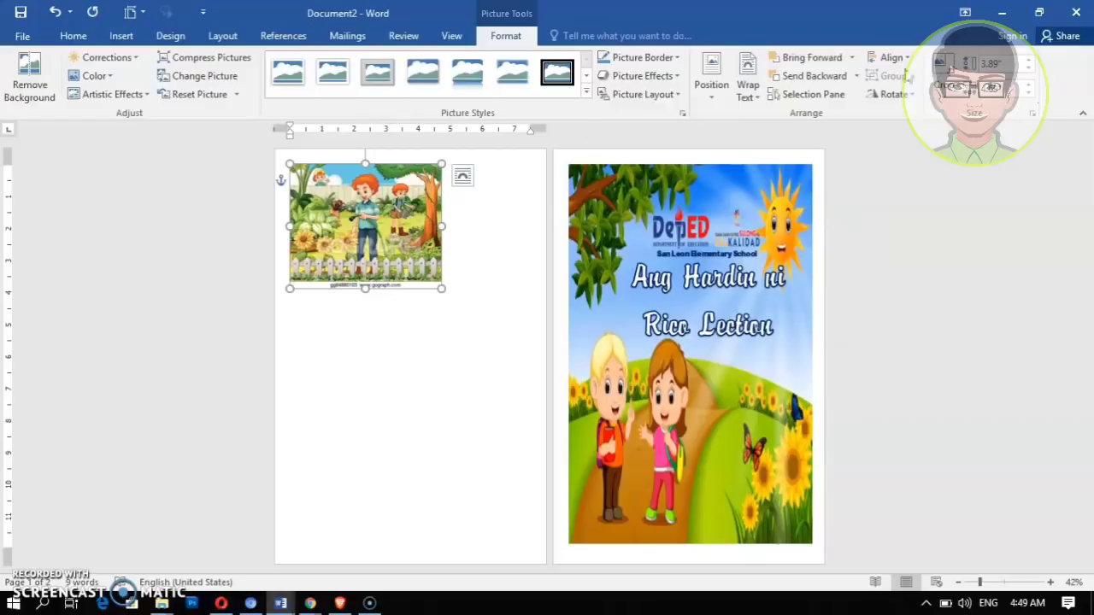
Widen the garden picture, move it to the page bottom, and zoom to 98%
drag(444, 223, 531, 222)
drag(427, 242, 432, 499)
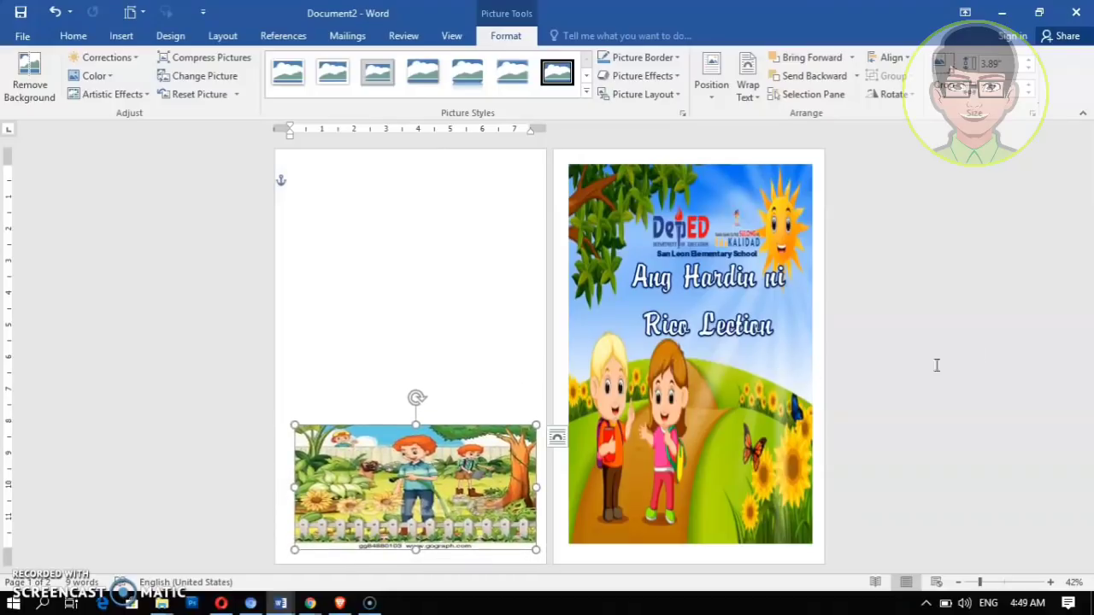
click(979, 354)
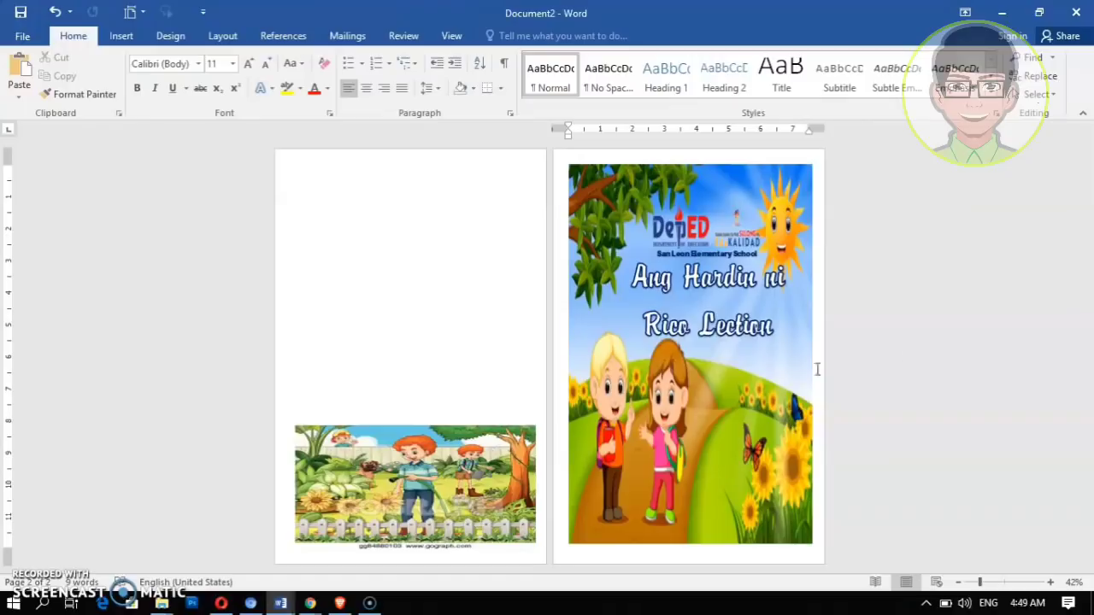
click(1005, 582)
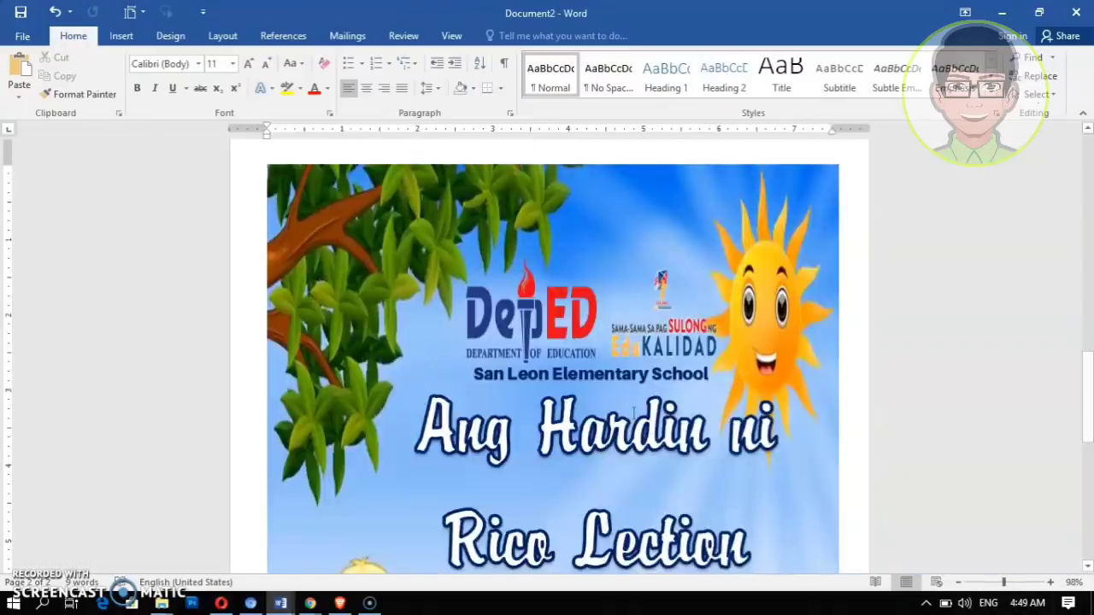
scroll(974, 248, up, 5)
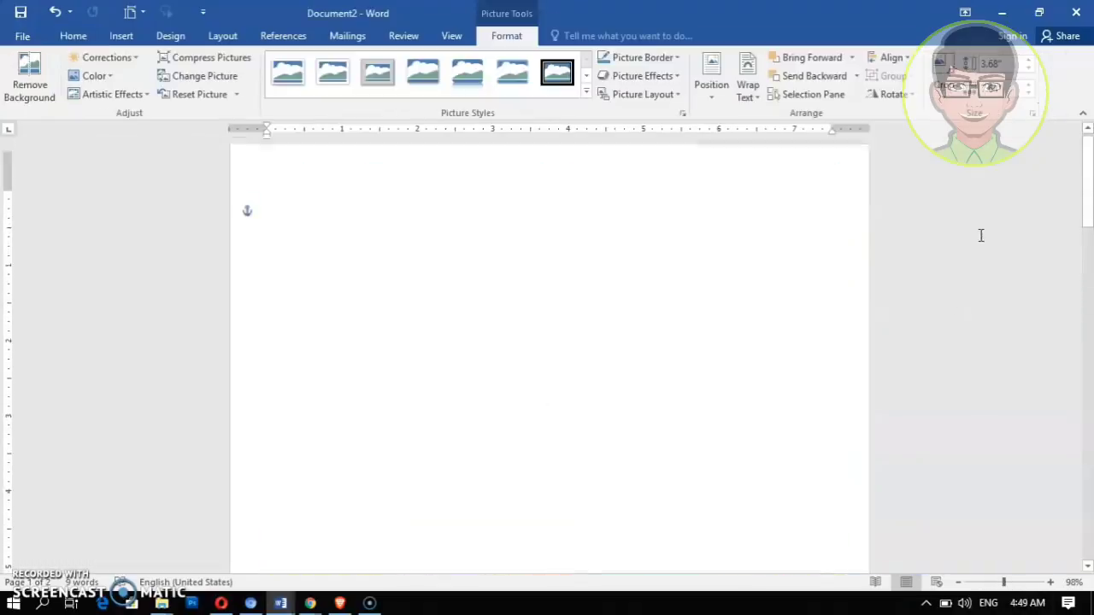
Copy the pencil clip art from the cliparts file and return to Document2
mouse_move(285, 602)
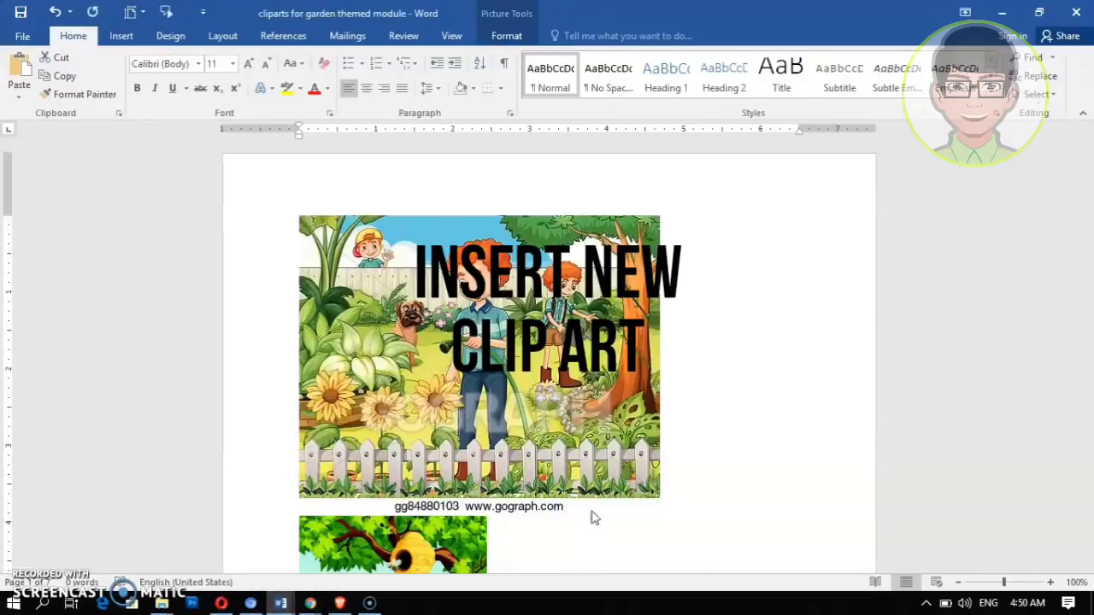
click(580, 575)
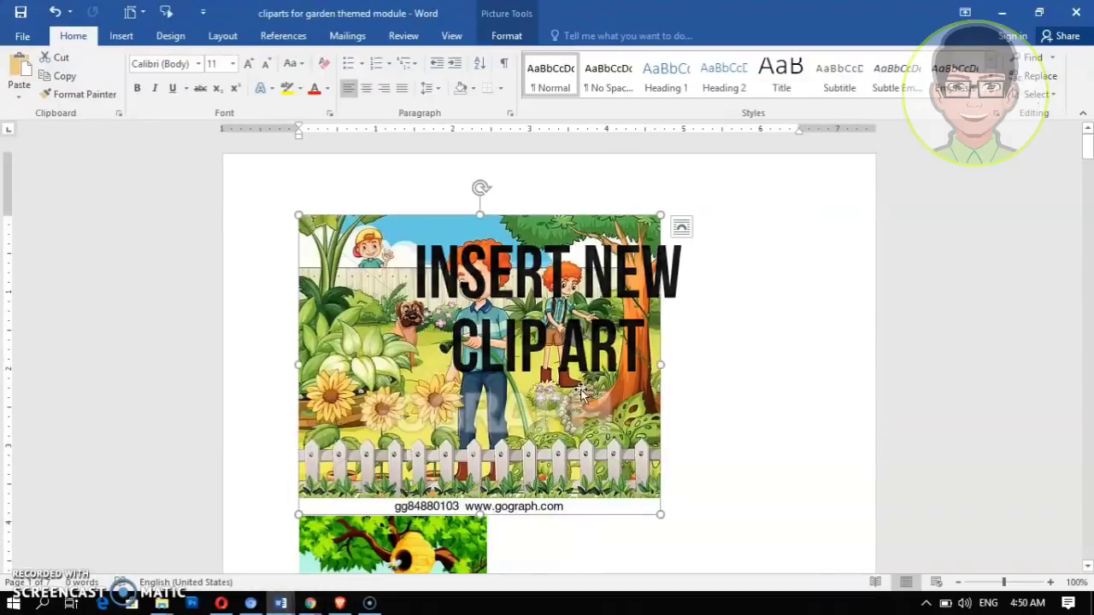
scroll(589, 410, down, 15)
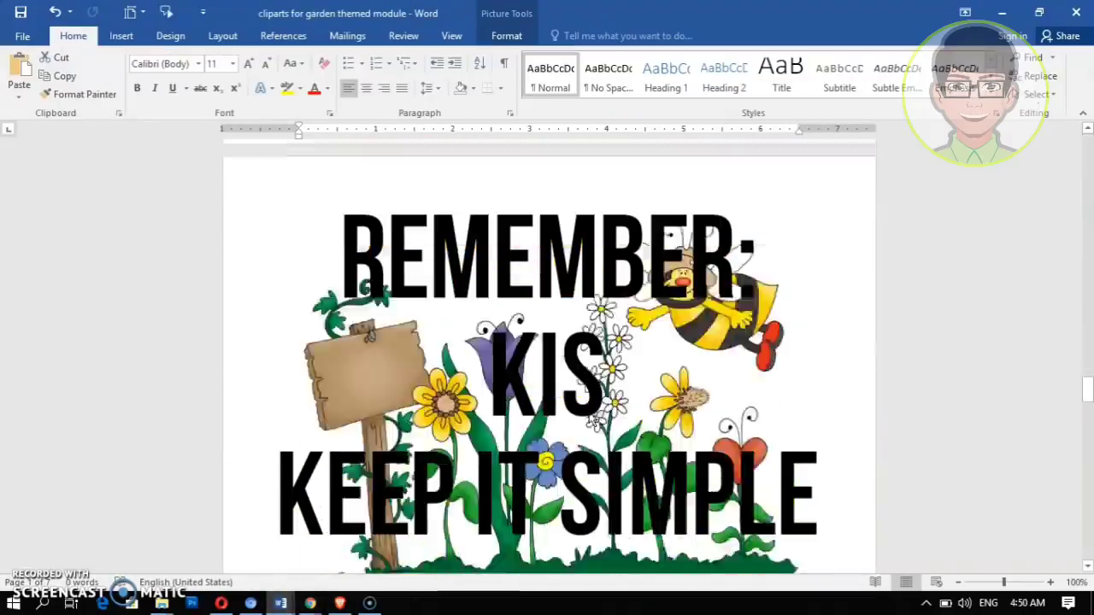
scroll(561, 369, down, 10)
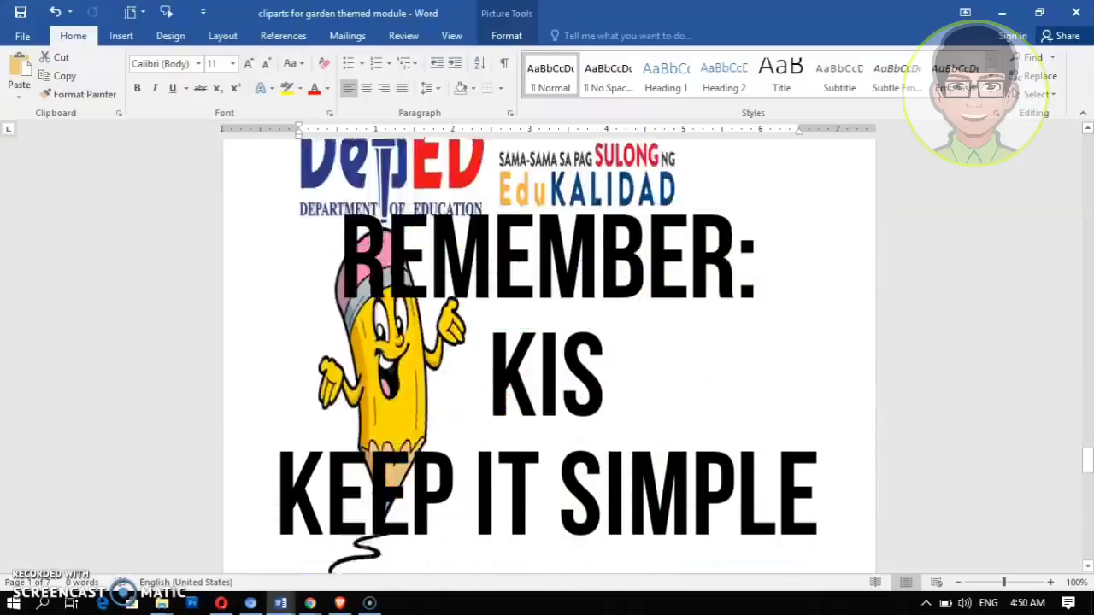
right_click(363, 250)
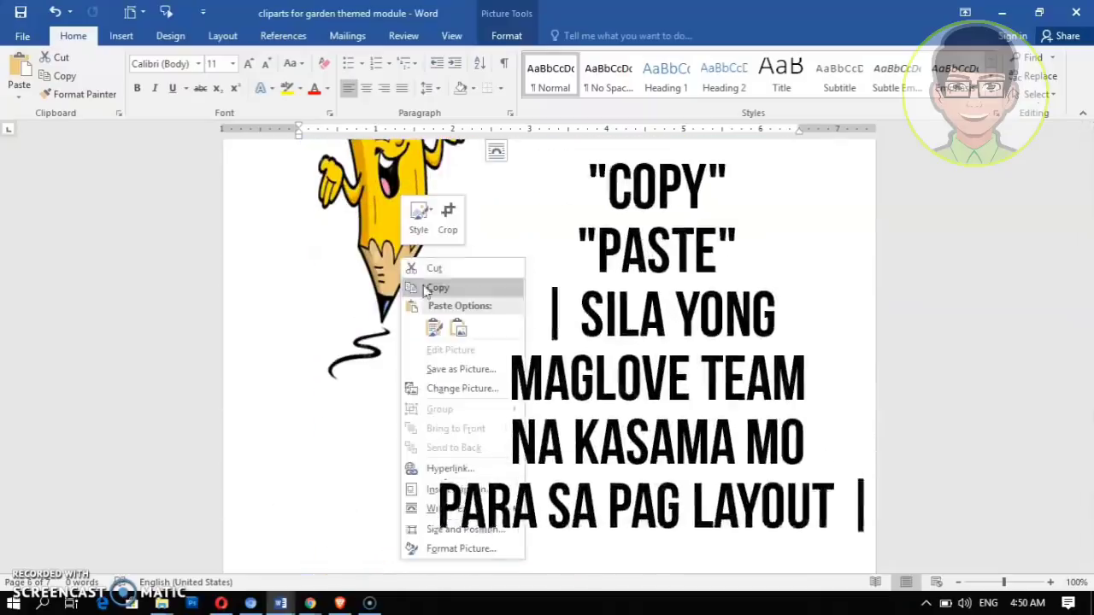
click(420, 286)
mouse_move(280, 603)
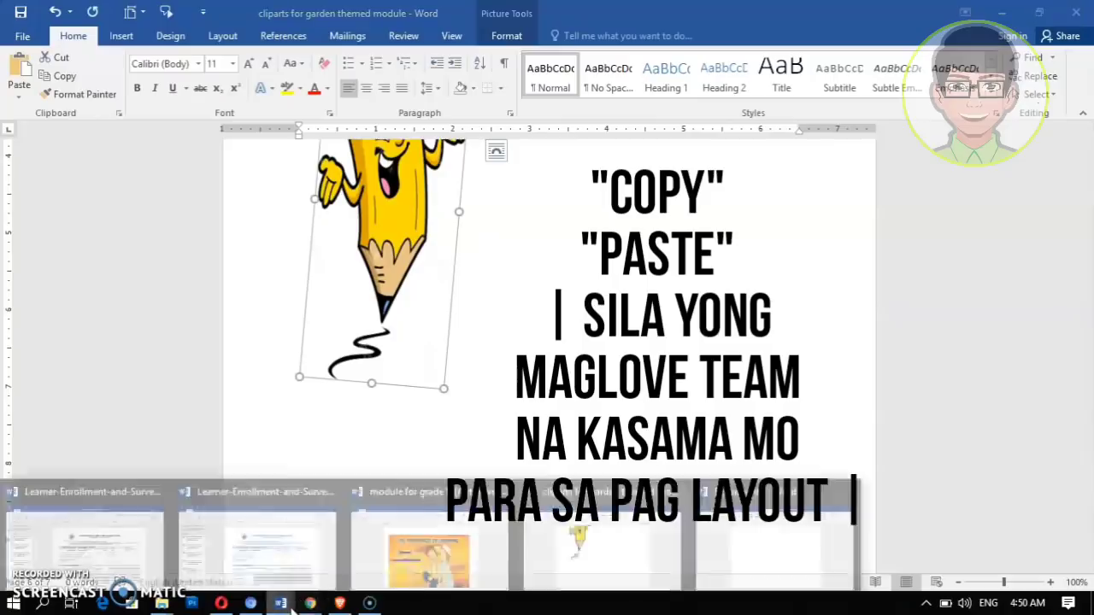
click(706, 545)
Paste the pencil behind text beside the green bar, then paste a second pencil copy
right_click(456, 283)
click(508, 357)
click(748, 86)
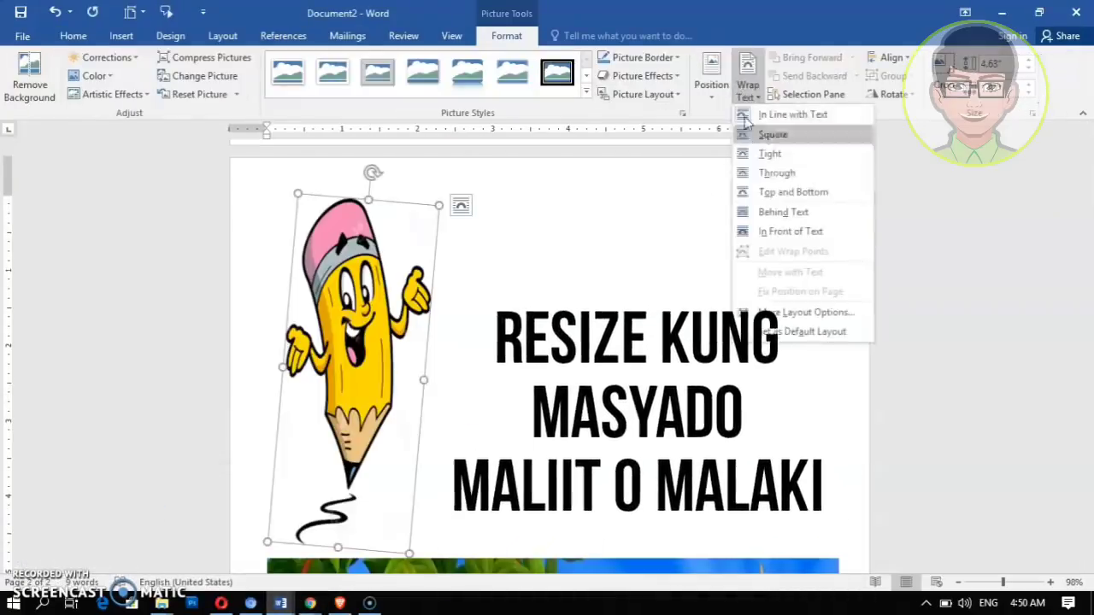
click(782, 213)
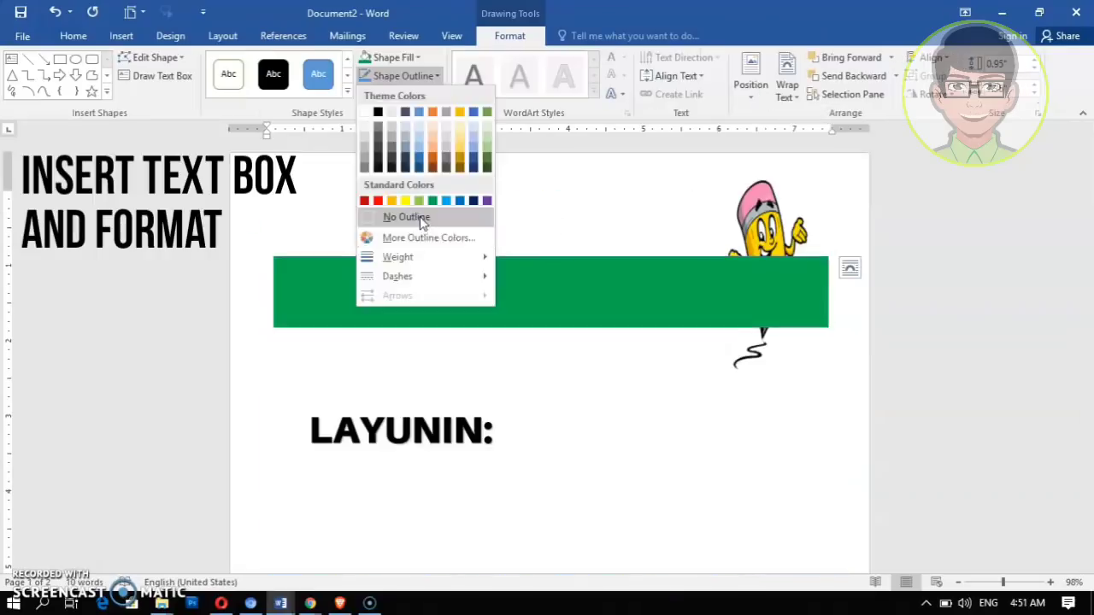
click(419, 214)
click(760, 214)
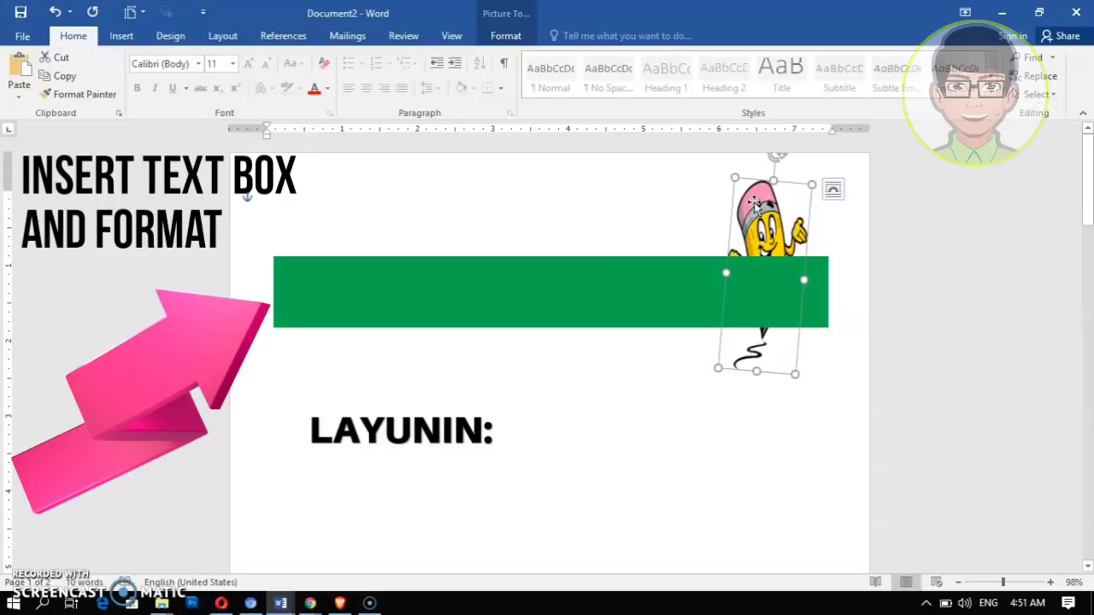
right_click(756, 205)
click(786, 232)
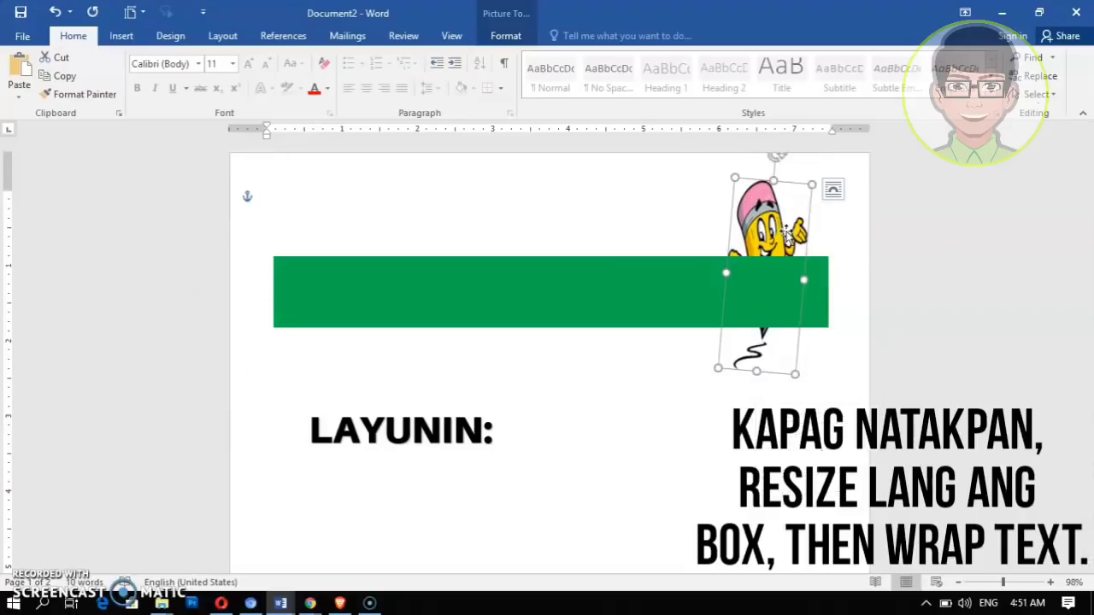
right_click(655, 366)
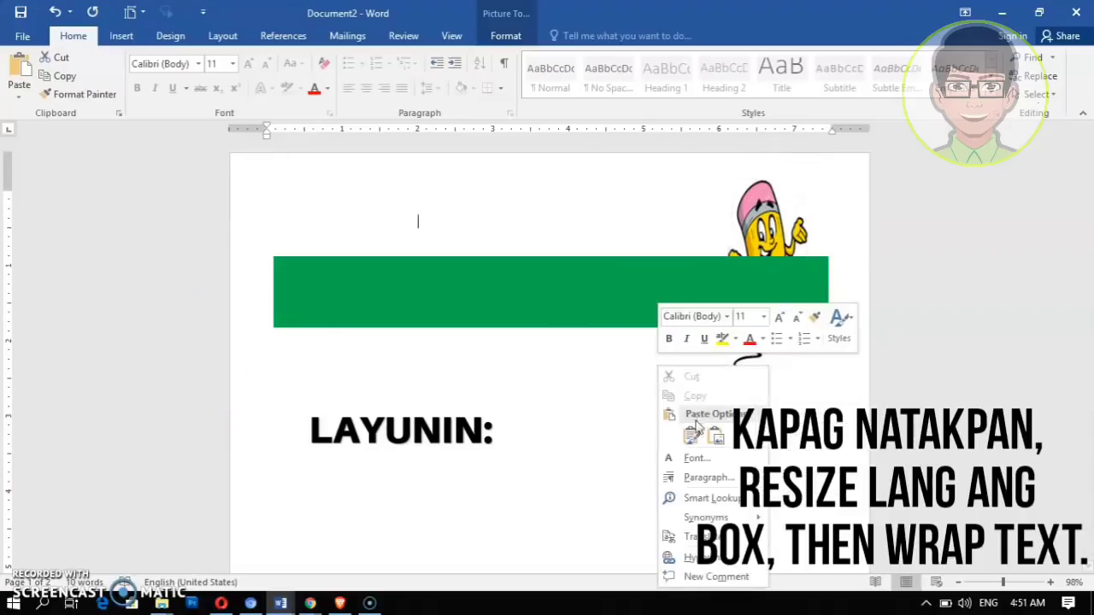
click(692, 433)
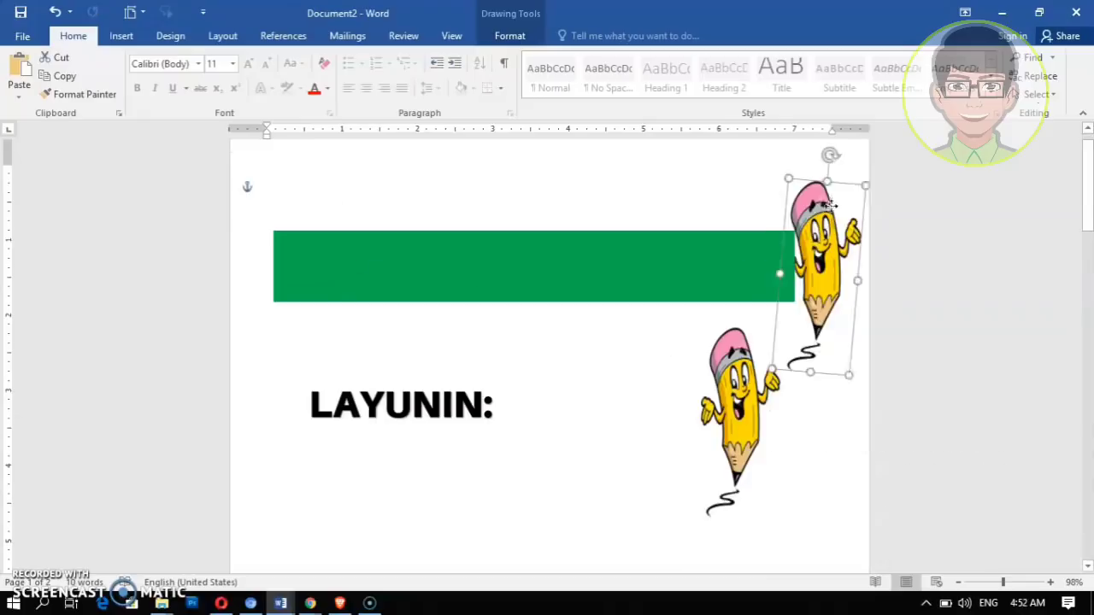
Narrow the green bar from its right end and delete the extra lower pencil
click(765, 278)
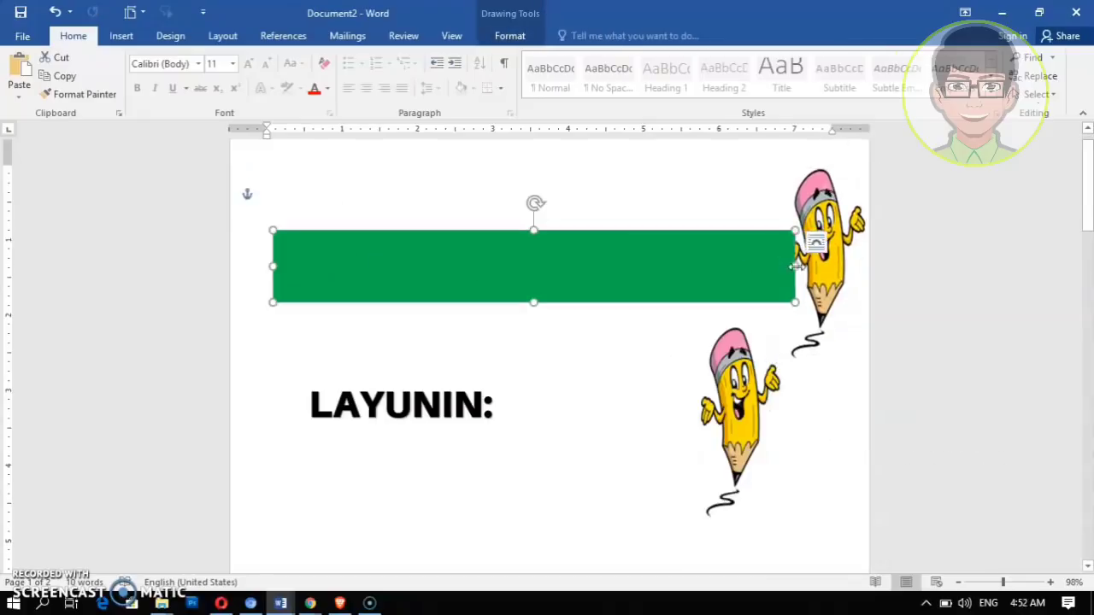
drag(795, 266, 775, 265)
click(811, 253)
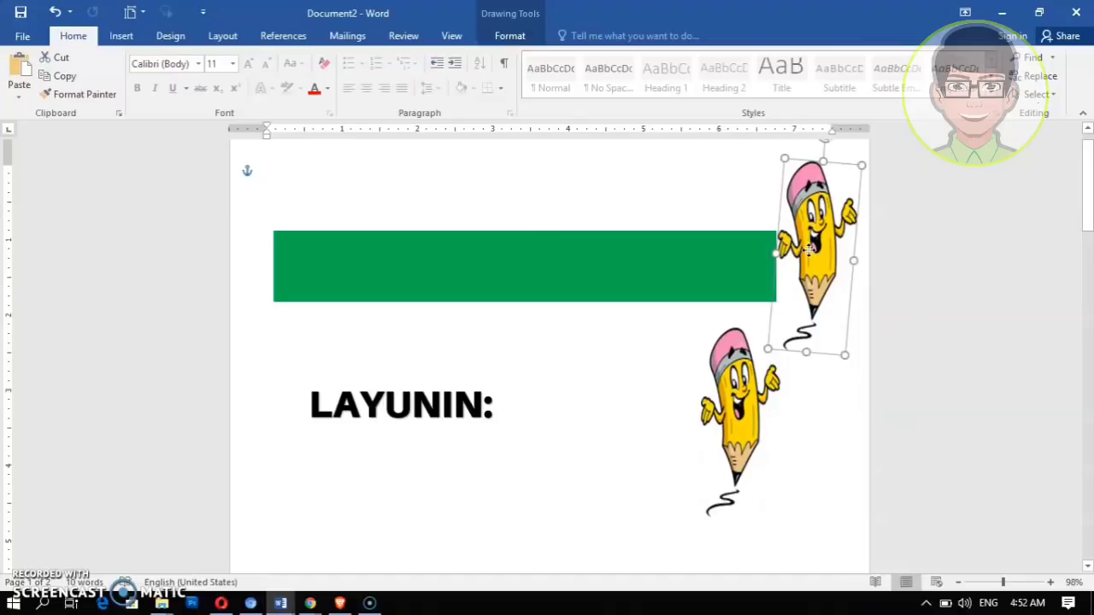
click(757, 401)
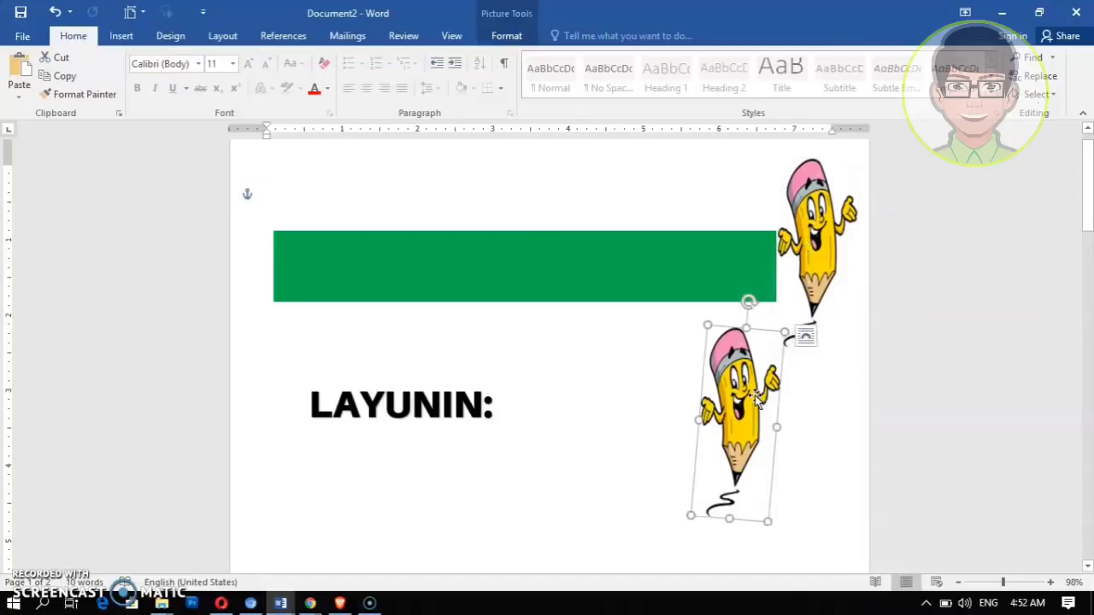
key(Delete)
Copy the LAYUNIN: text box onto the green bar and delete the leftover lower box
click(433, 375)
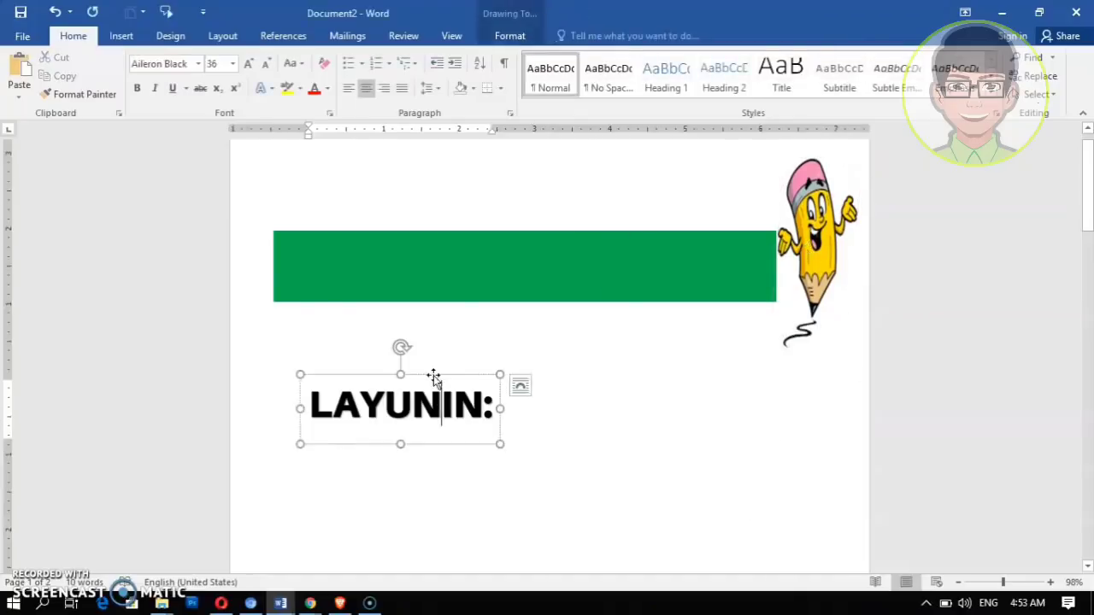
right_click(433, 375)
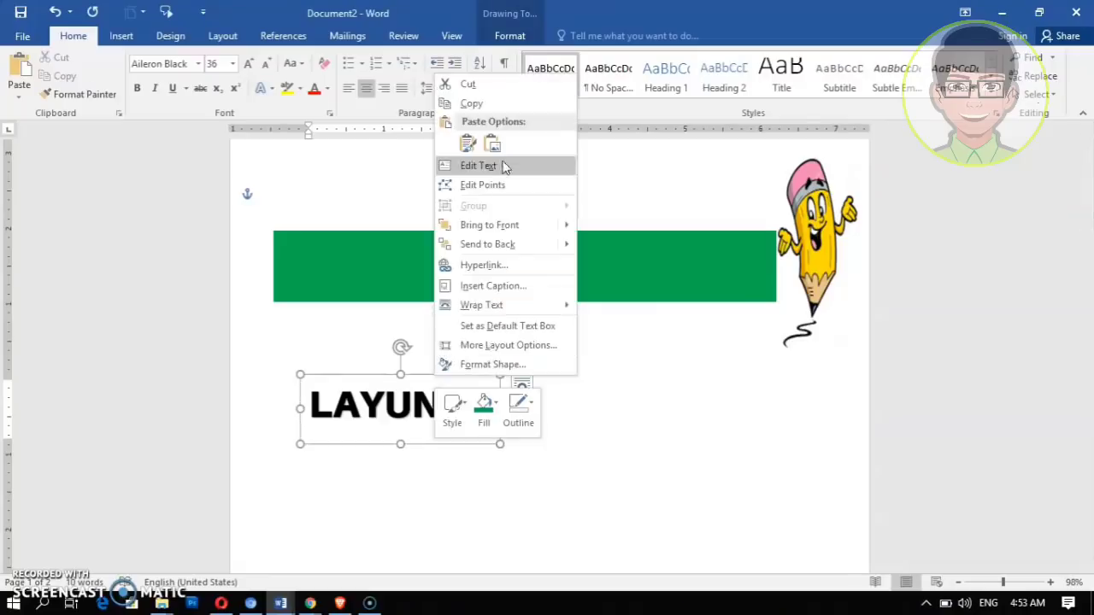
click(471, 104)
click(566, 396)
right_click(567, 395)
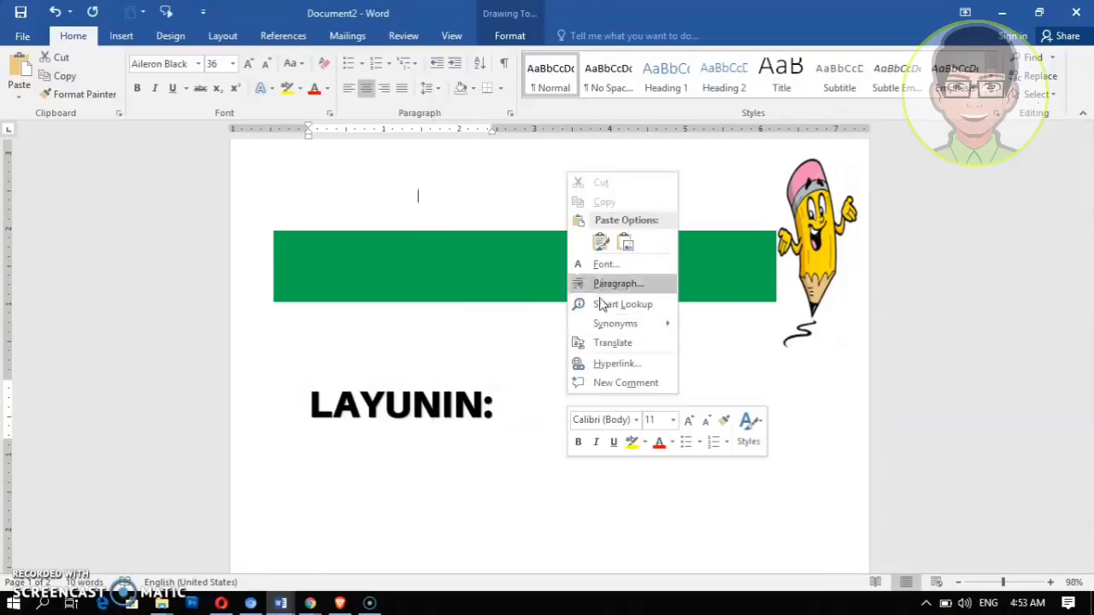
click(601, 243)
drag(426, 188, 454, 232)
click(434, 400)
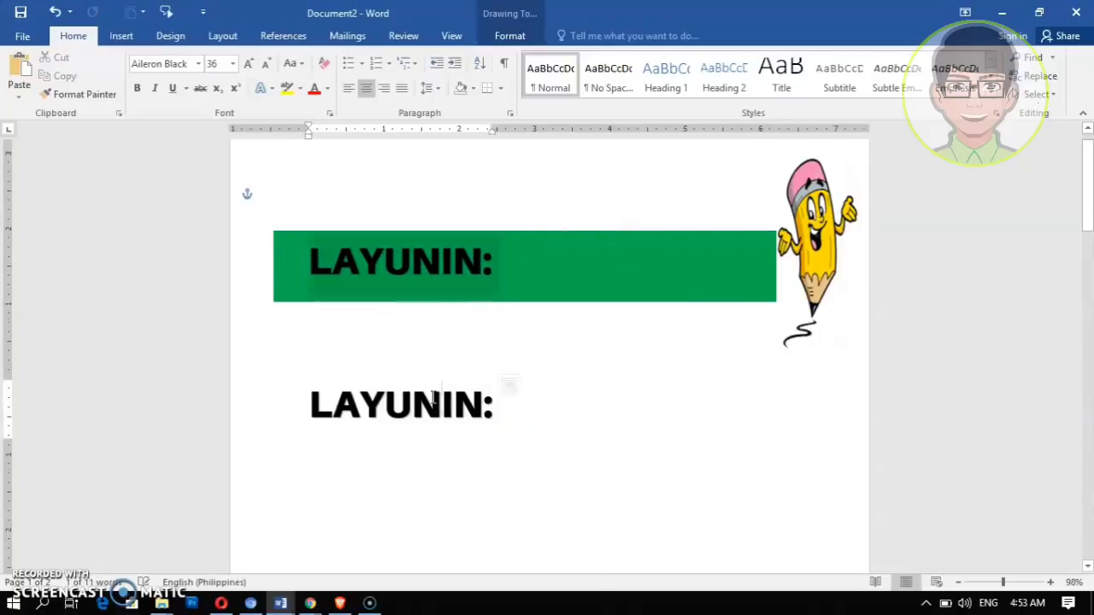
click(407, 376)
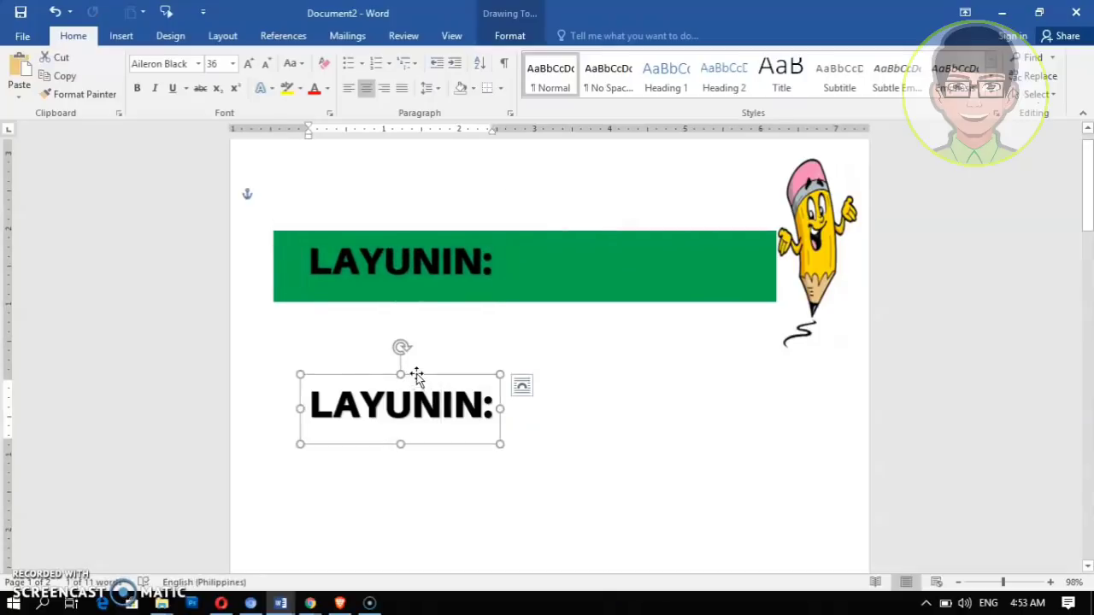
key(Delete)
Enlarge the LAYUNIN: text to 72 pt, reposition it on the bar, and zoom out
click(405, 259)
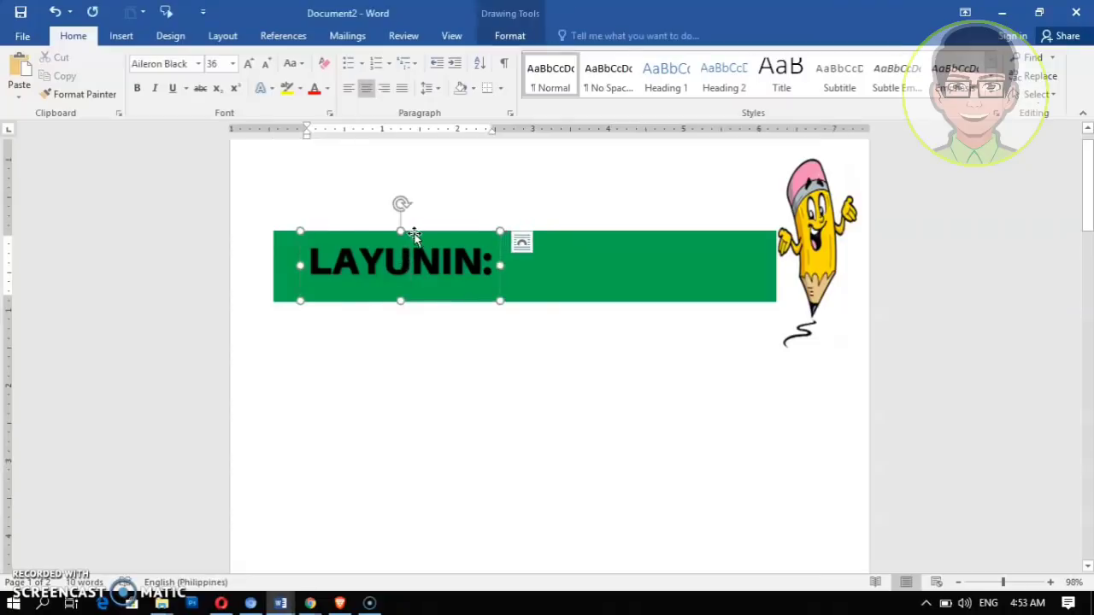
triple_click(460, 265)
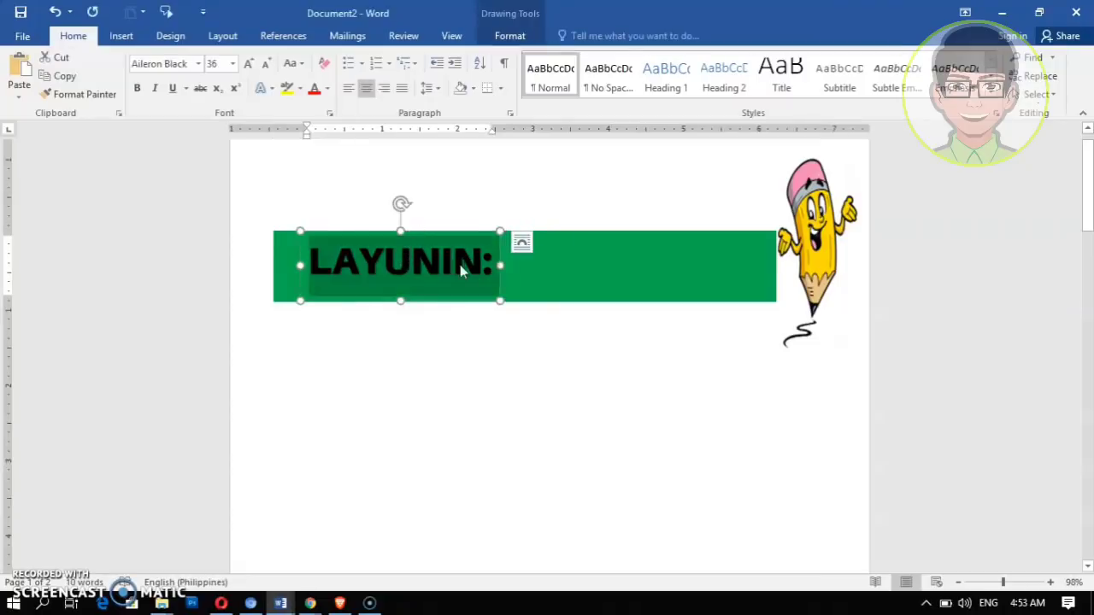
click(248, 65)
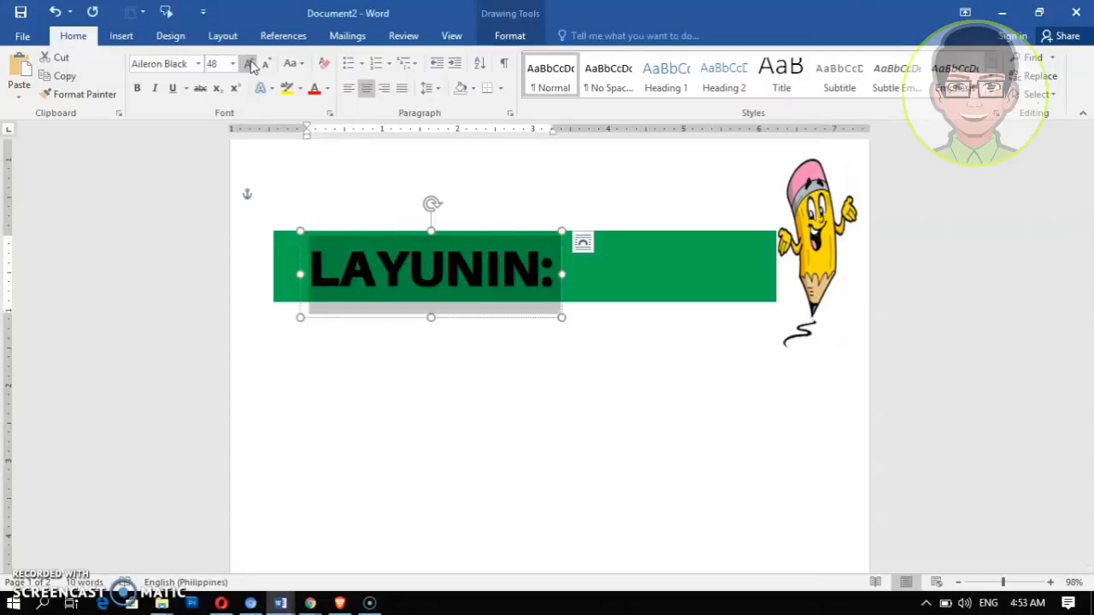
click(249, 65)
drag(524, 237, 507, 213)
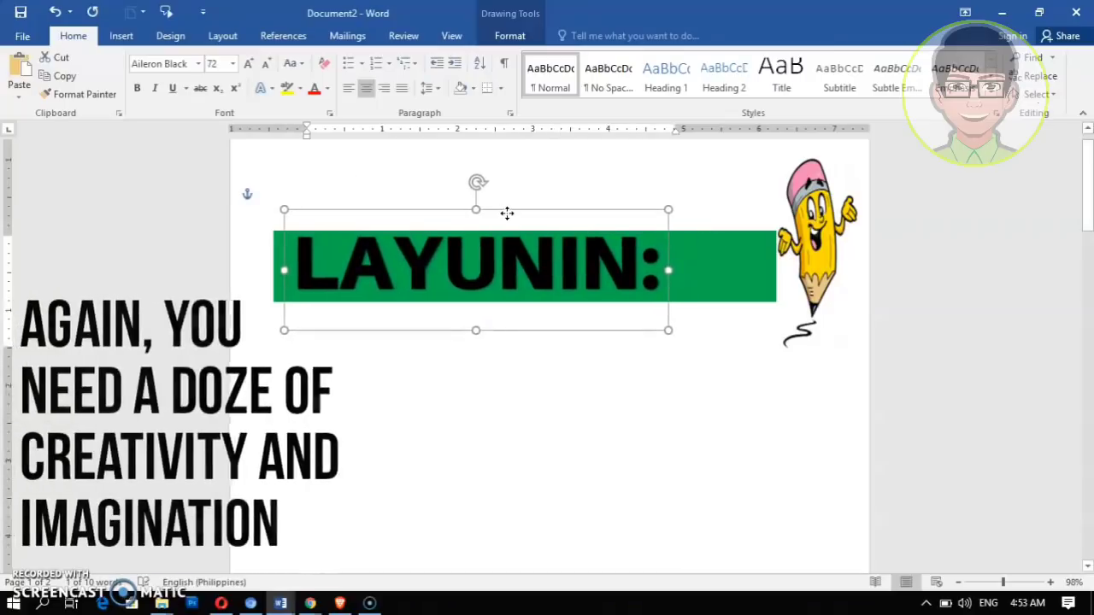
click(754, 345)
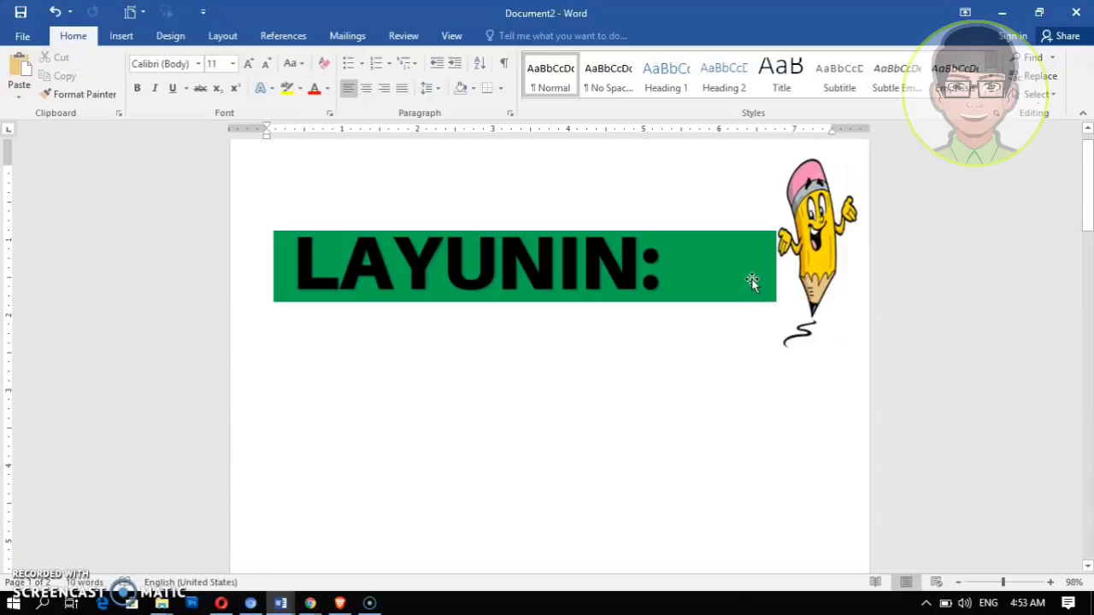
click(987, 584)
Insert Simple Text Boxes from the Text Box gallery onto page 1
key(alt+n)
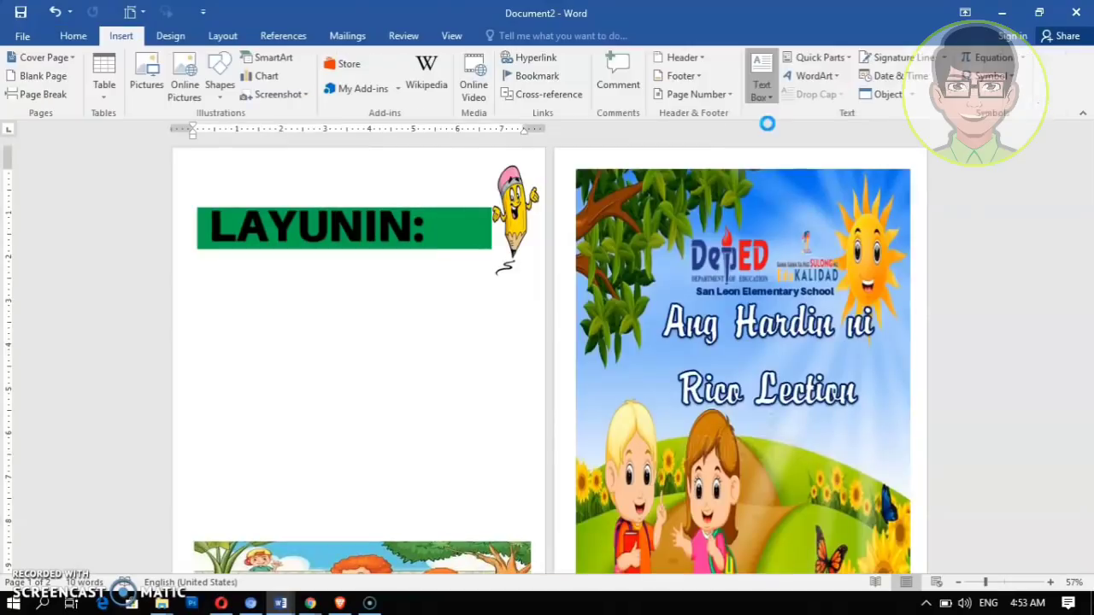
key(x)
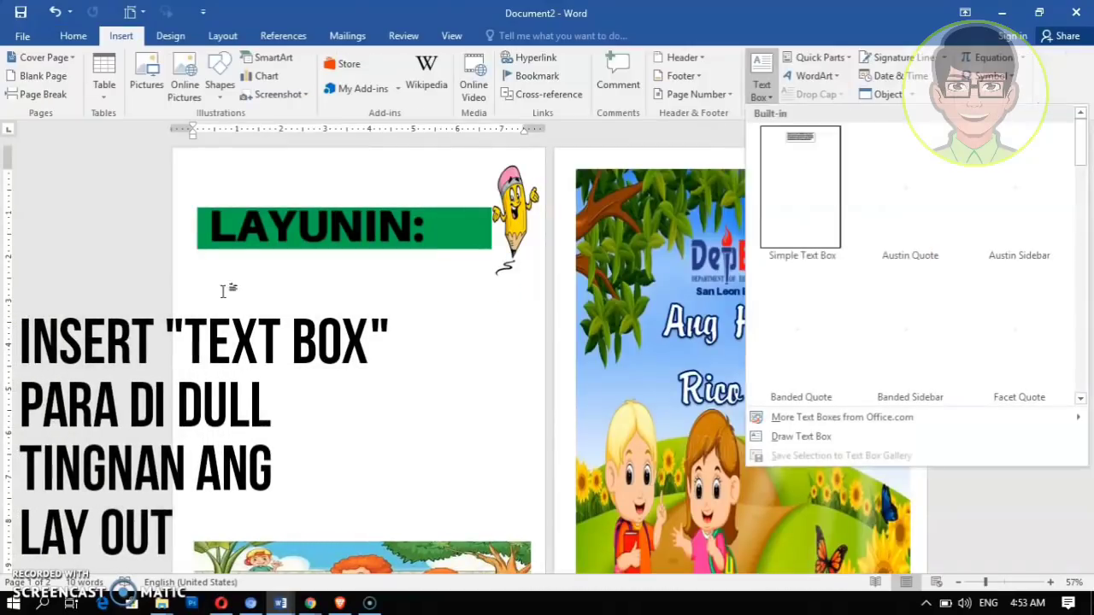
click(795, 141)
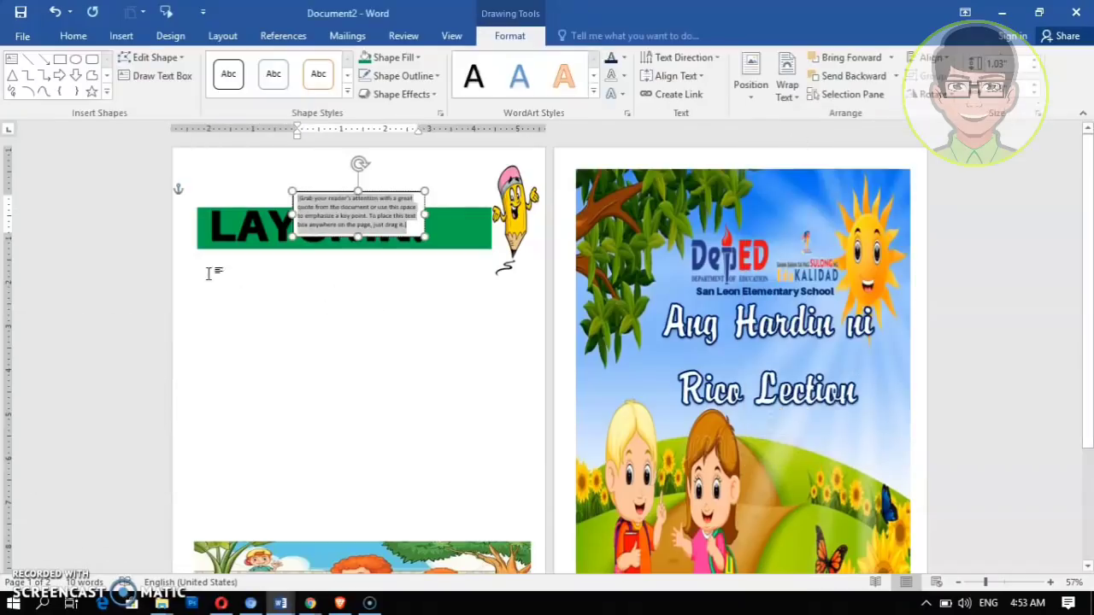
click(208, 328)
triple_click(260, 427)
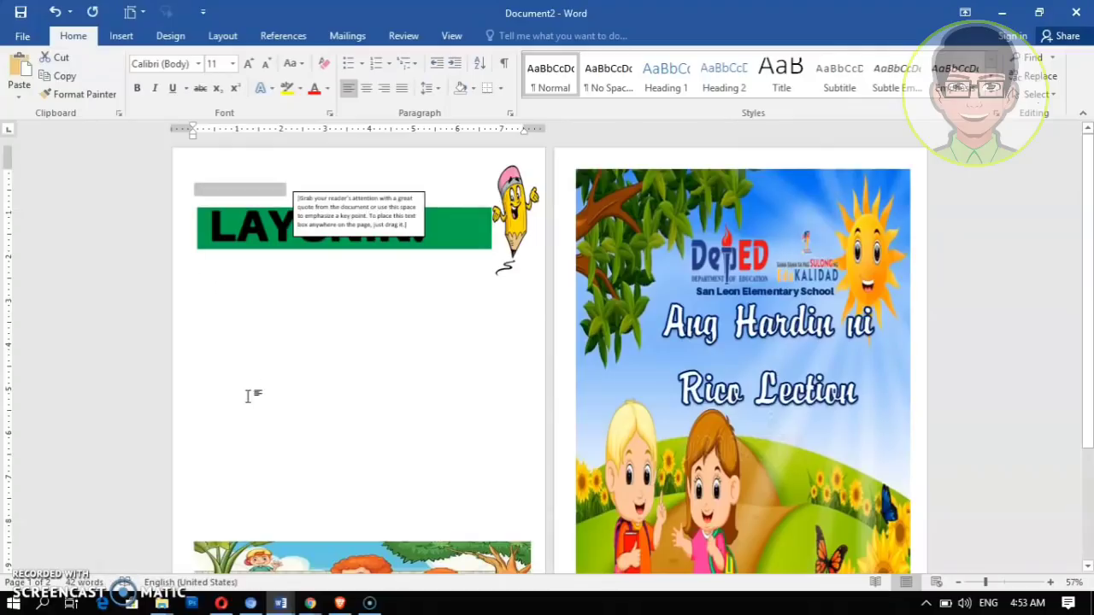
click(384, 420)
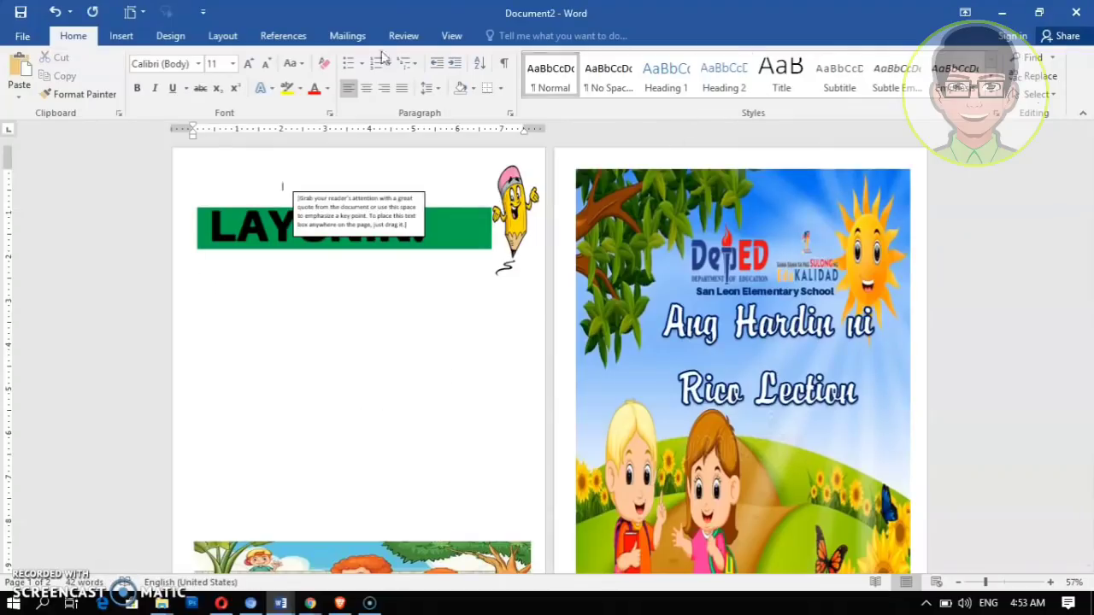
click(124, 38)
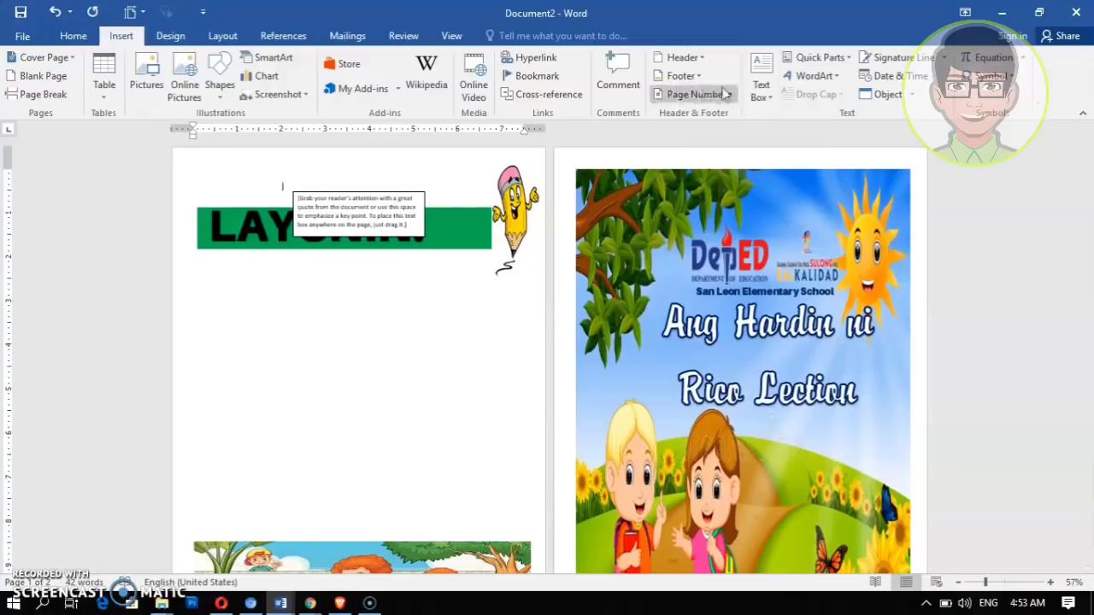
click(773, 93)
click(800, 139)
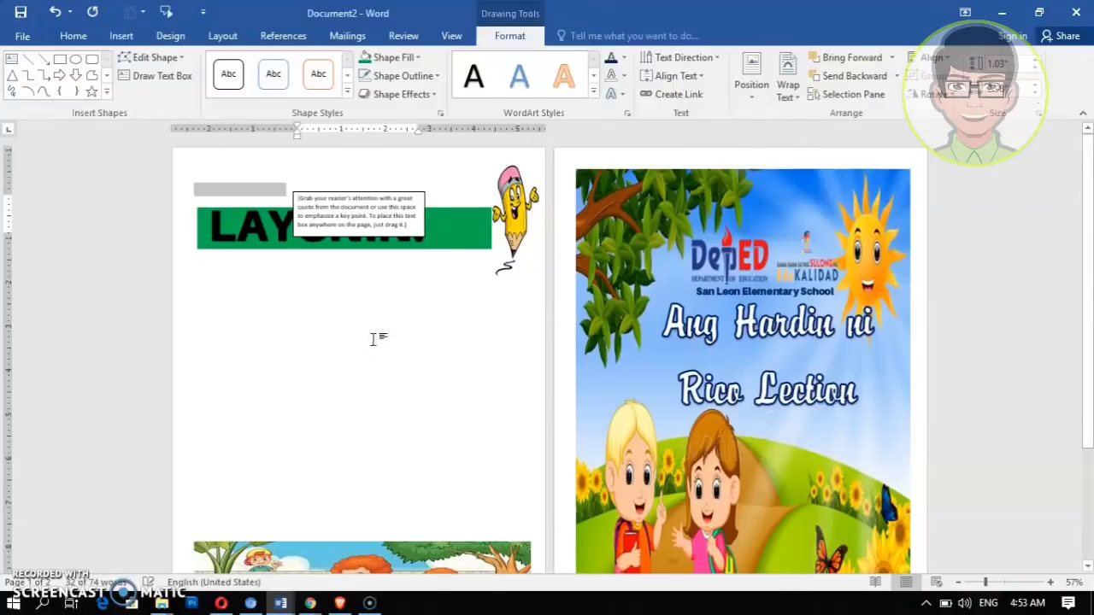
Keep one text box below the LAYUNIN: banner, delete the extra, and enlarge it across the page
click(365, 192)
drag(365, 191, 275, 300)
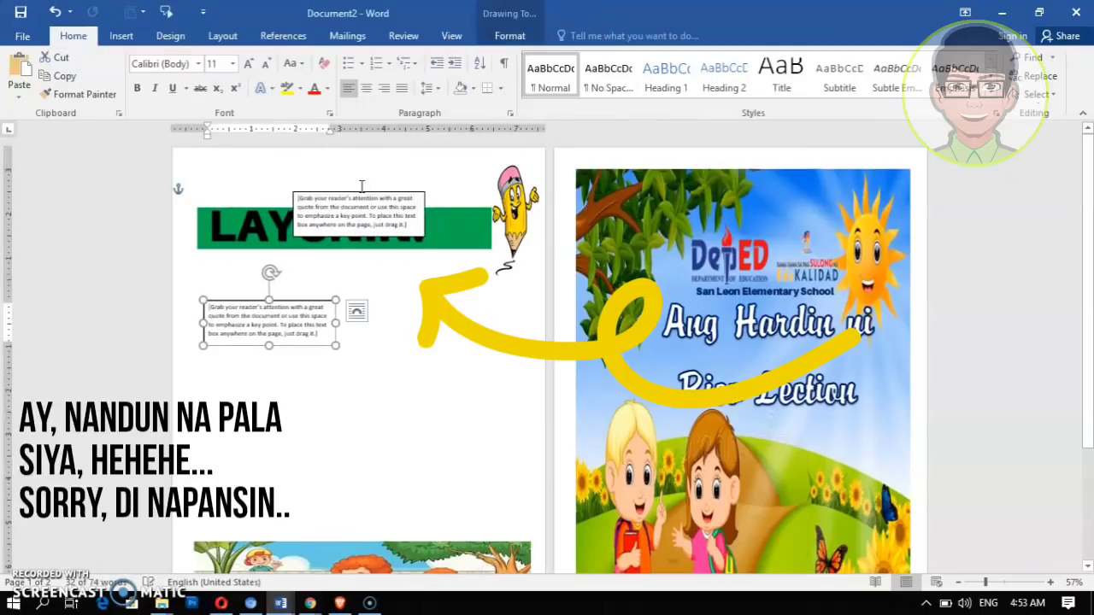
click(365, 191)
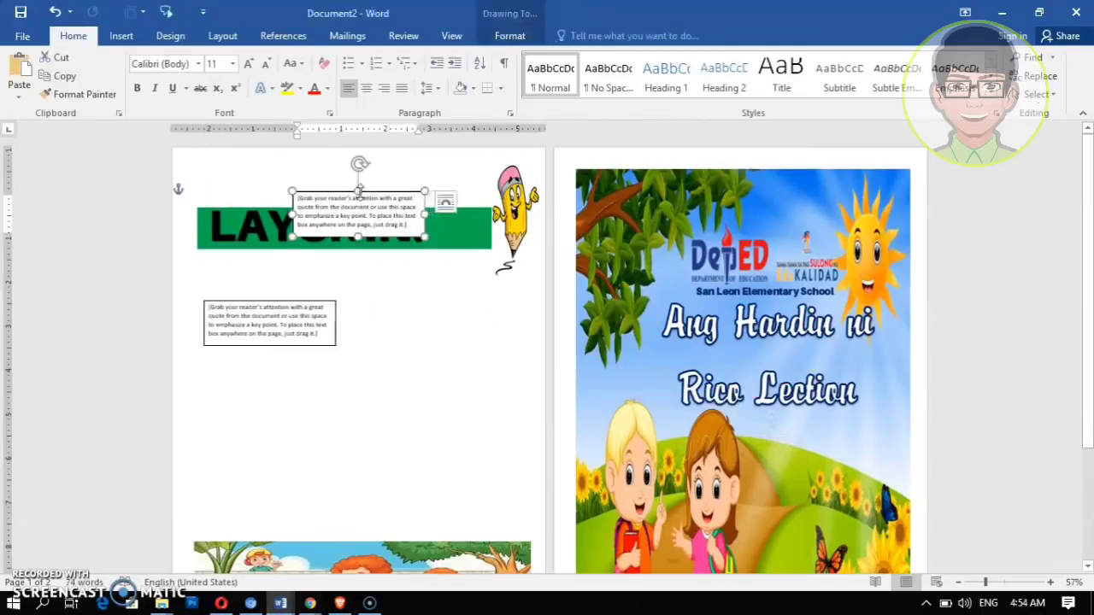
key(Delete)
click(336, 324)
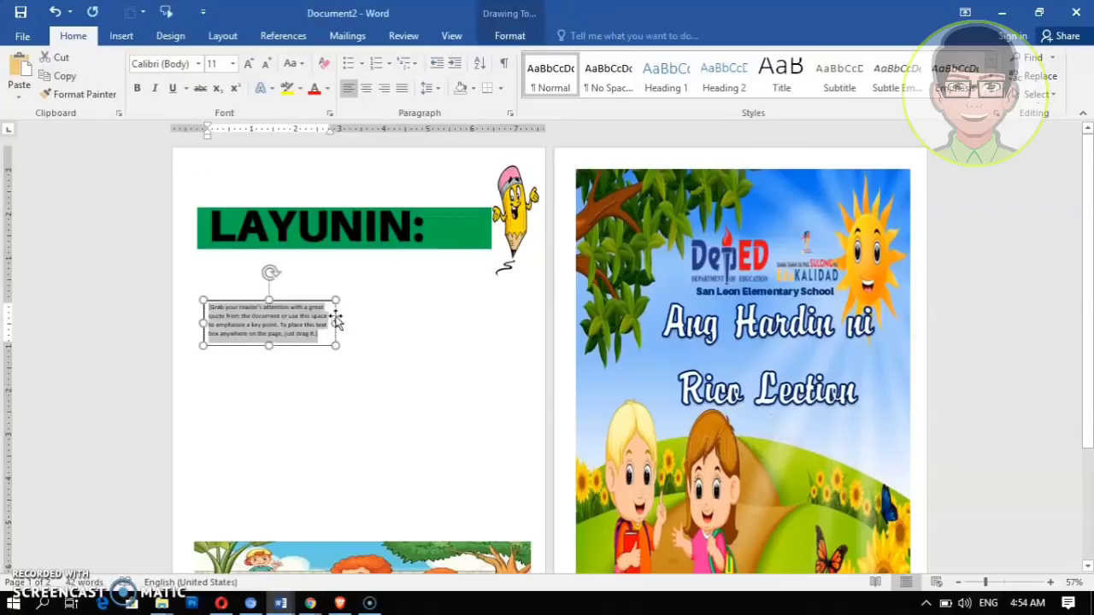
drag(336, 324, 531, 328)
drag(368, 328, 368, 518)
drag(368, 297, 367, 270)
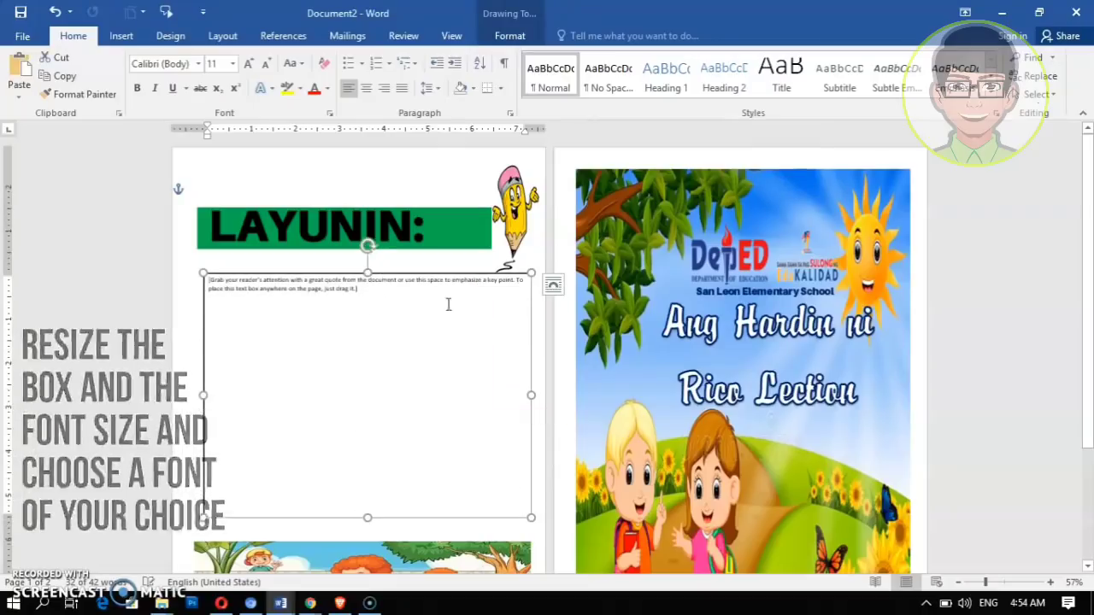
Set Brandyscript and type objective 1: 'Natatalakay ang pakinabang sa pagtatanim ng gulay sa sarili, pamilya at pamayan'
click(998, 583)
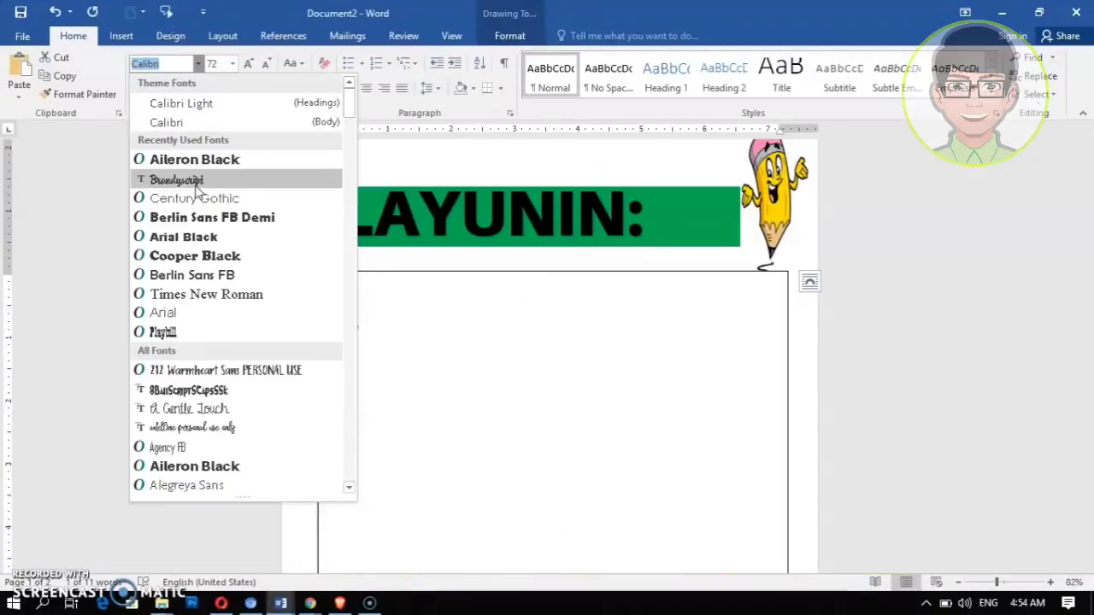
click(179, 181)
click(408, 310)
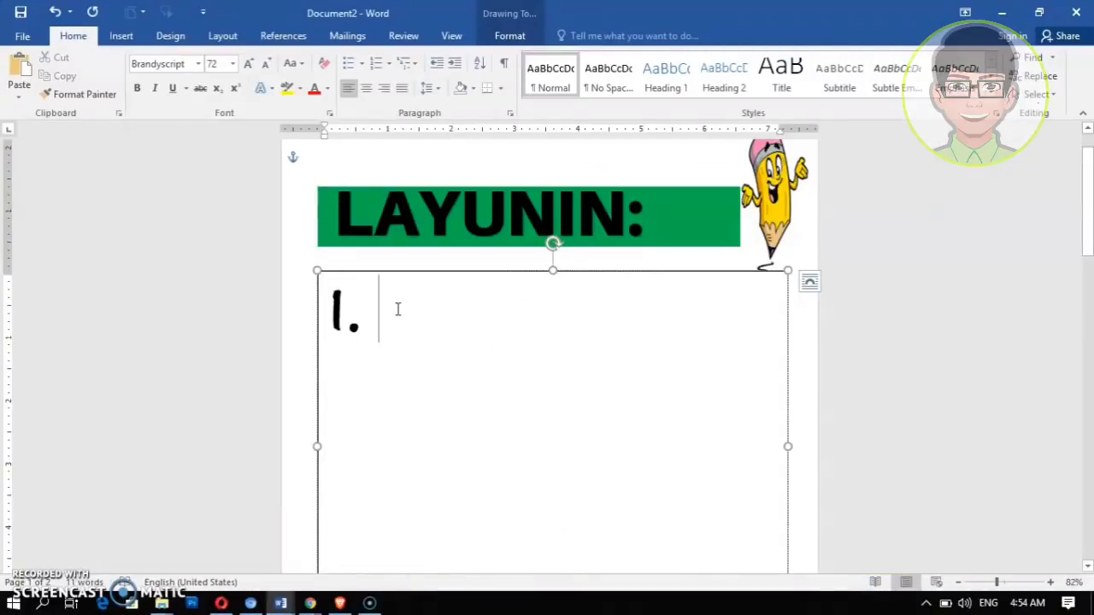
text(N)
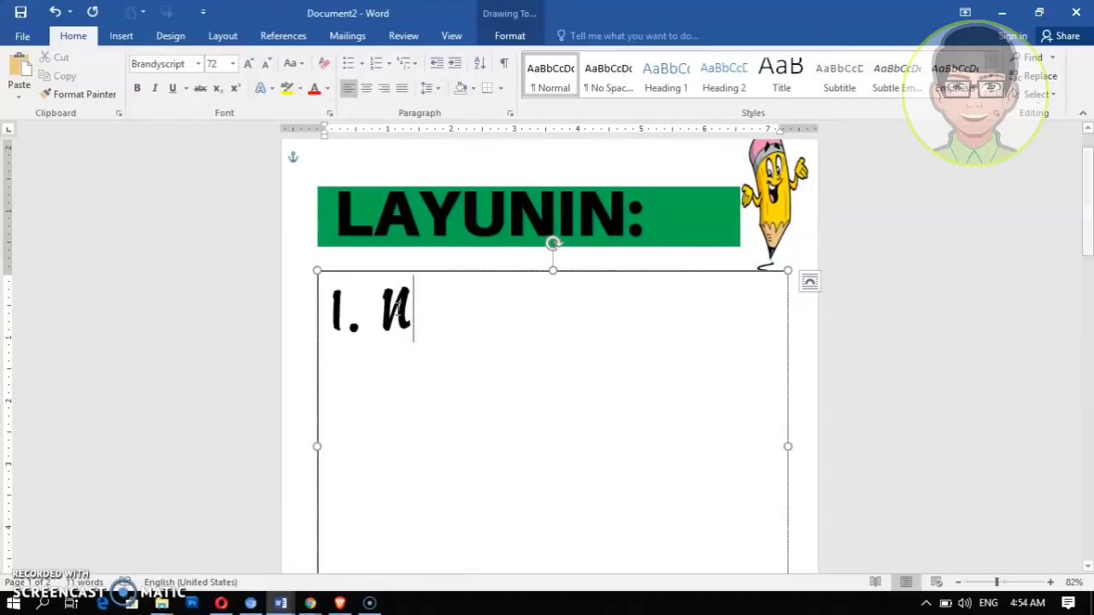
text(atatala)
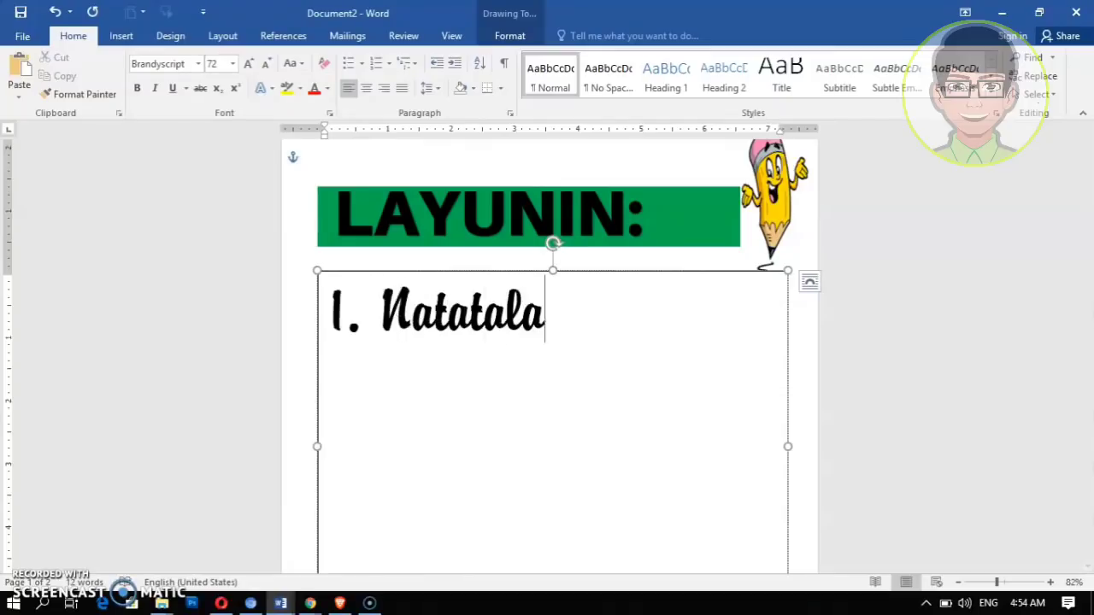
text(kay)
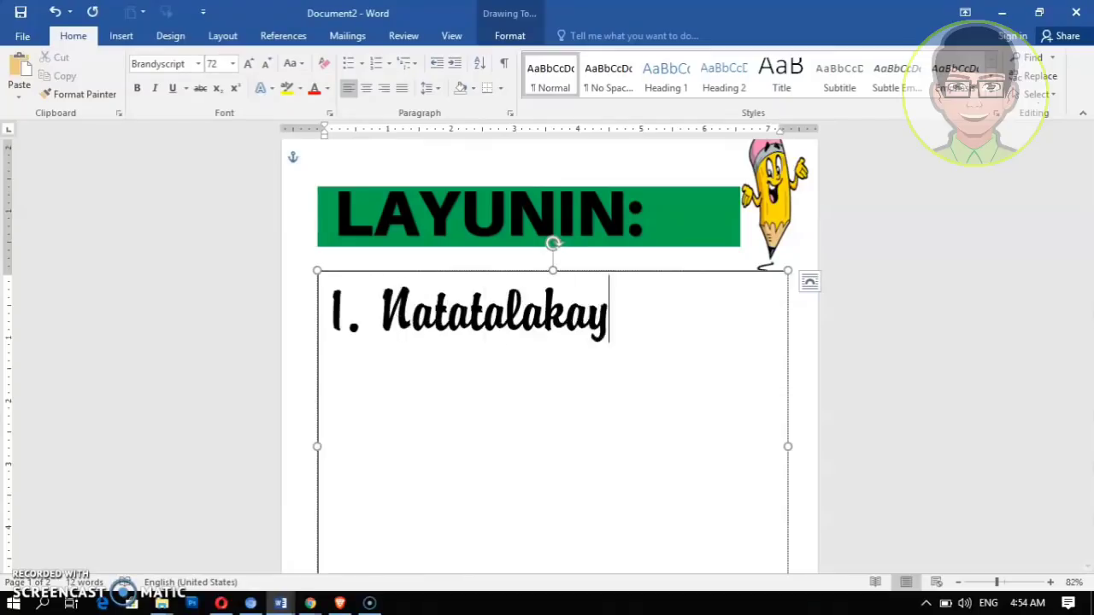
text( ang pakinaba)
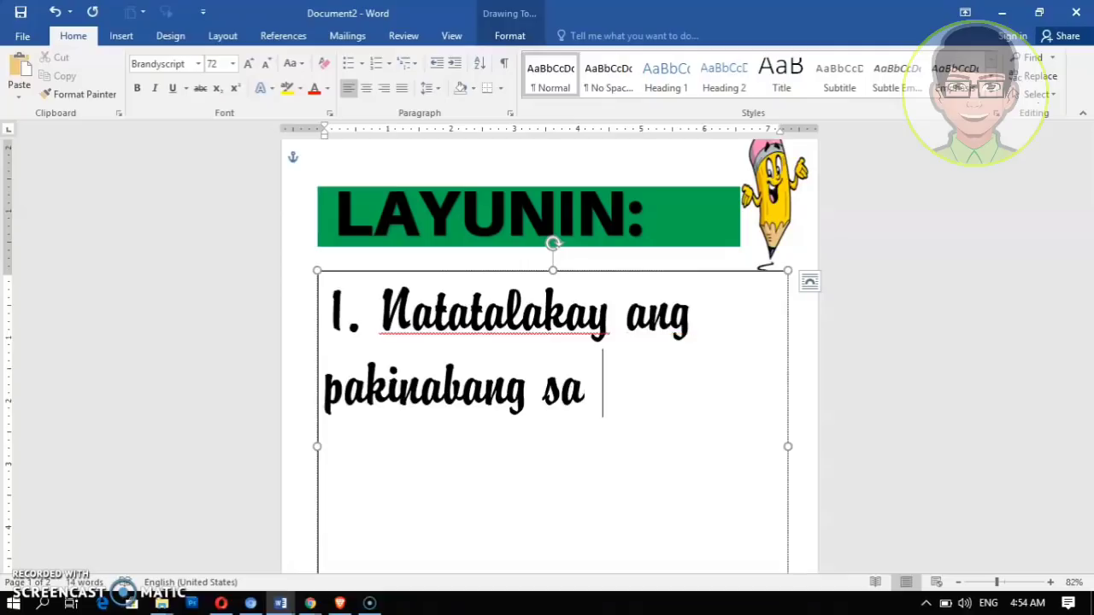
text(ng sa pagtatani)
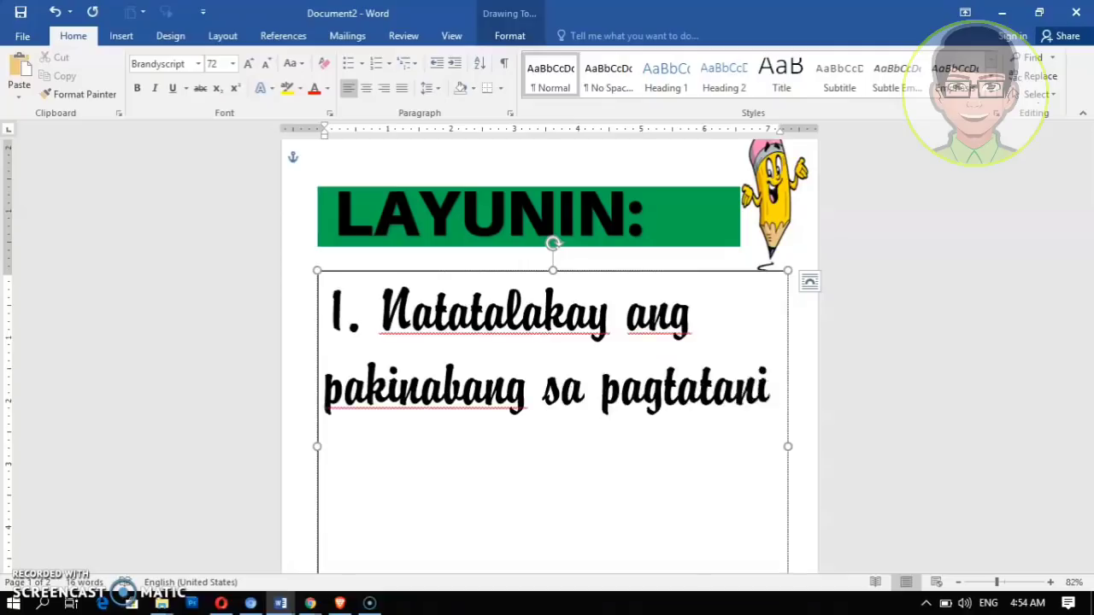
text(m ng gu)
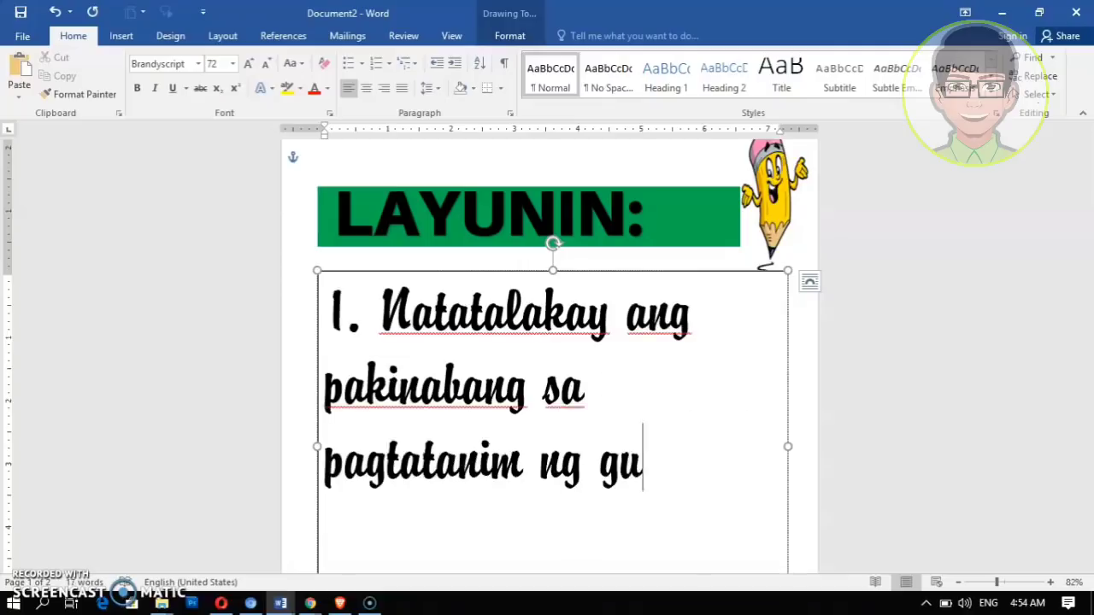
text(lay s)
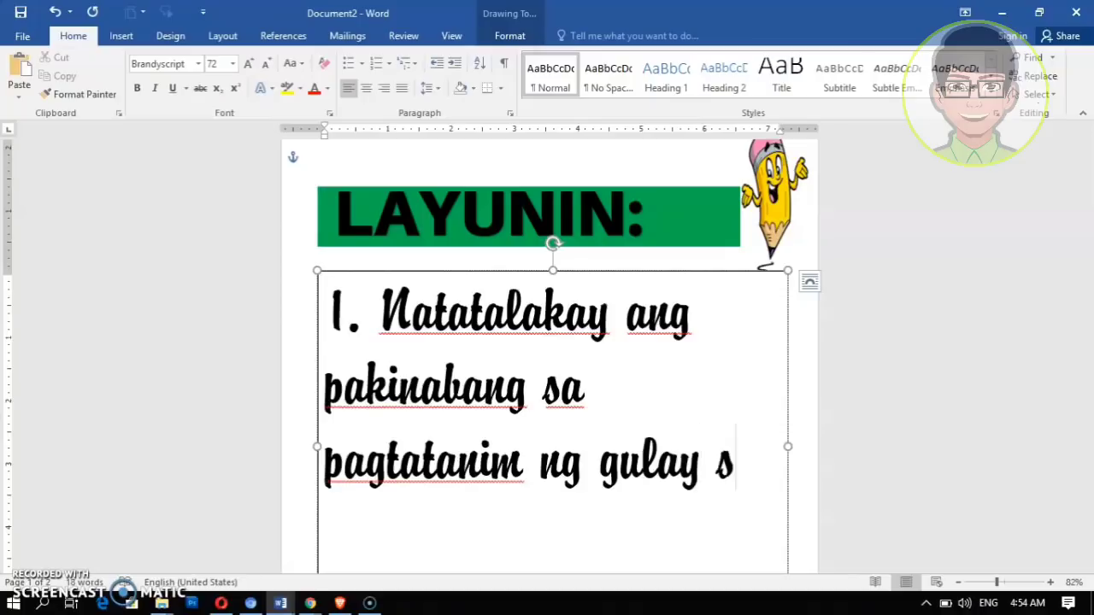
text(a saril)
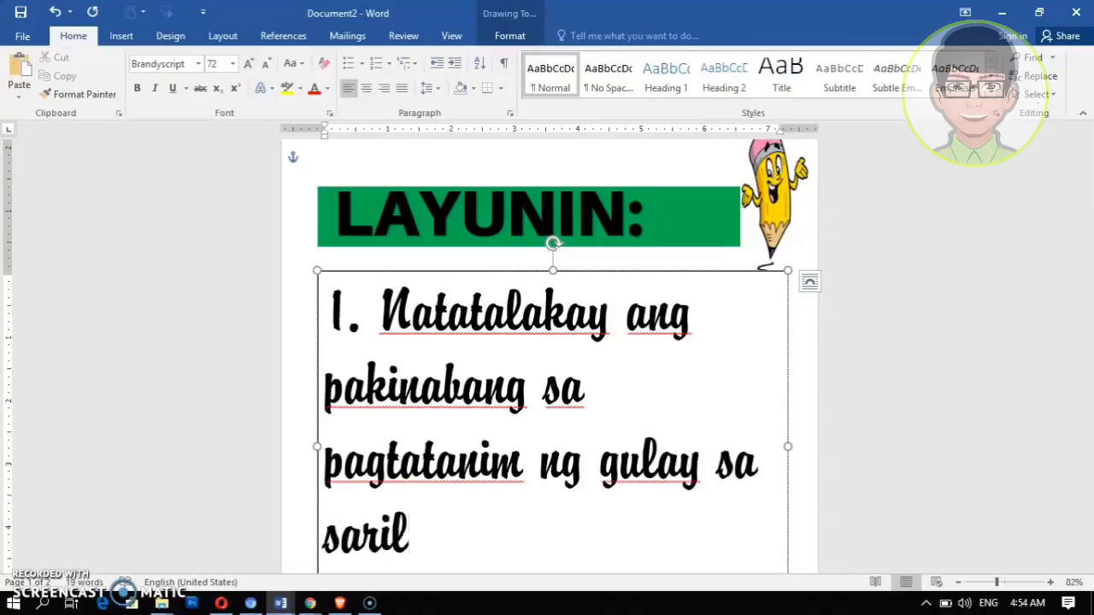
text(i,)
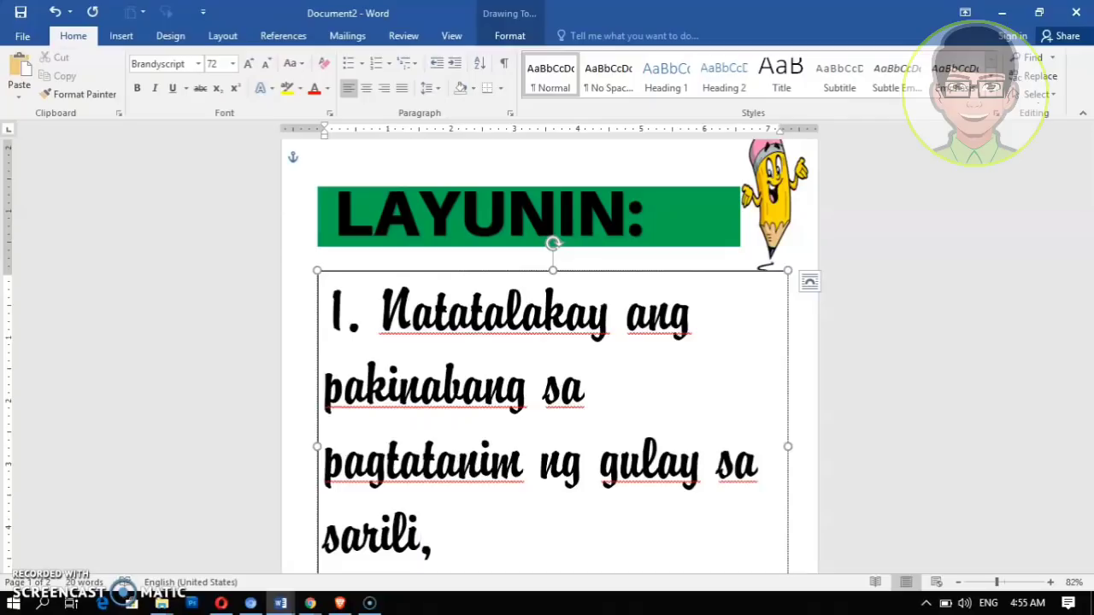
text( pamilya)
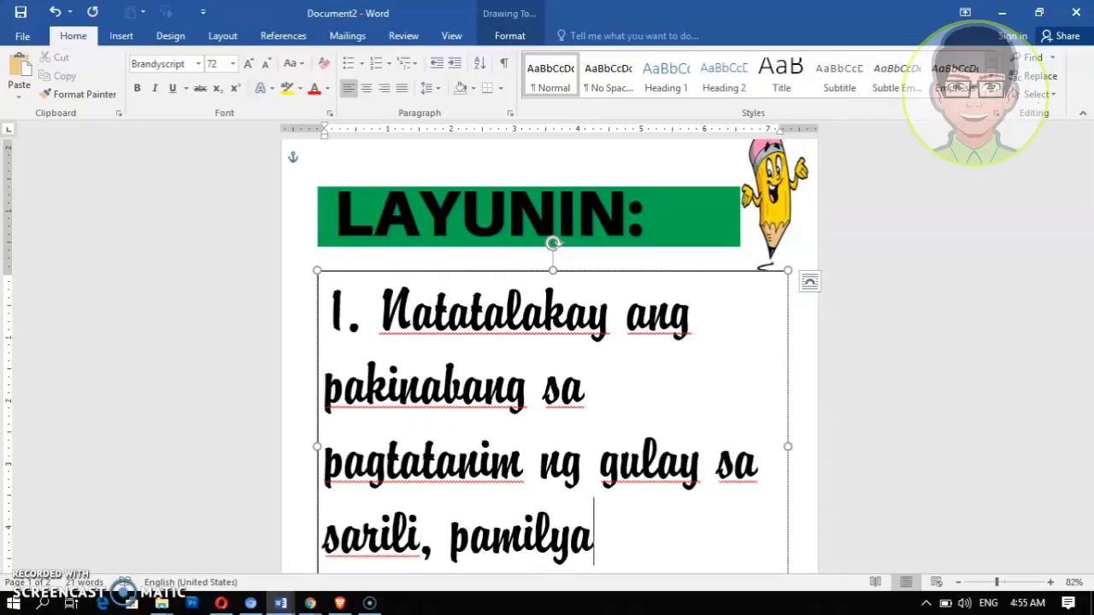
text( at pamayanan.)
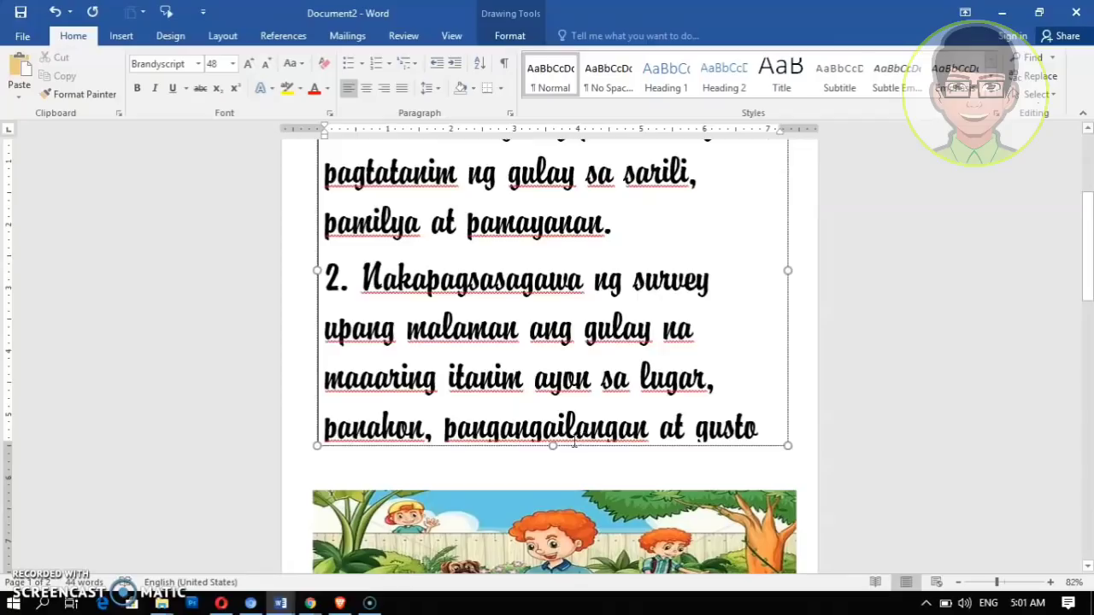
Set all the objectives text to font size 40
key(ctrl+a)
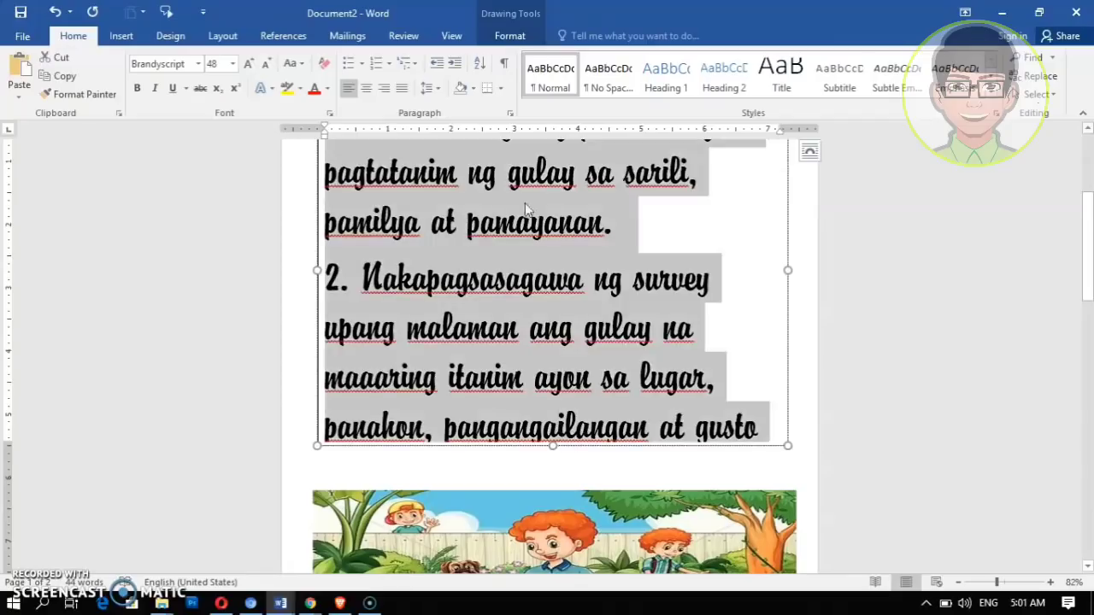
click(268, 65)
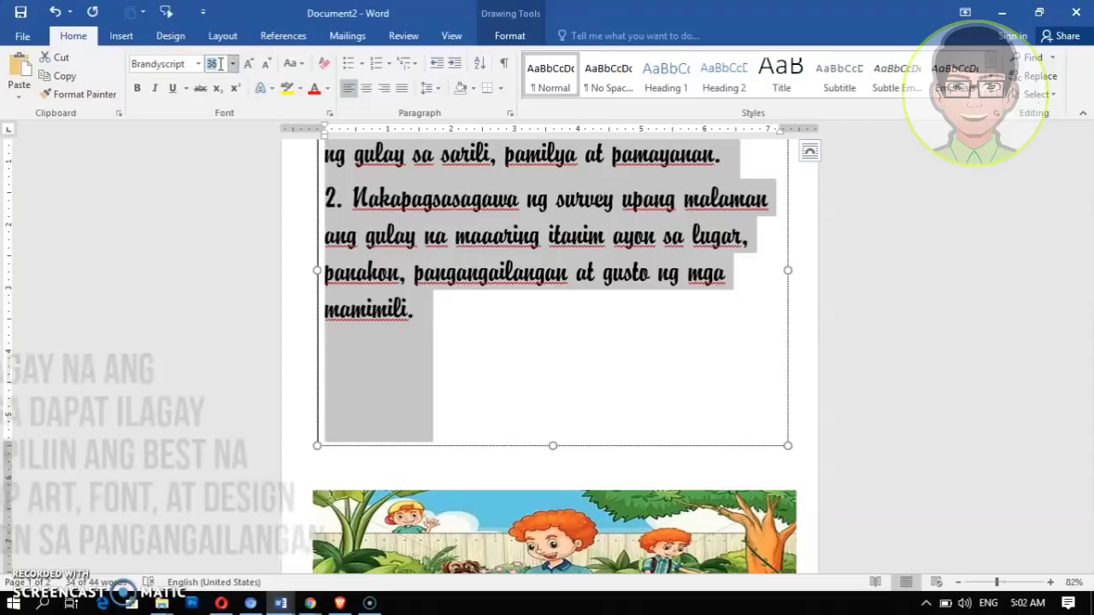
text(40)
key(Return)
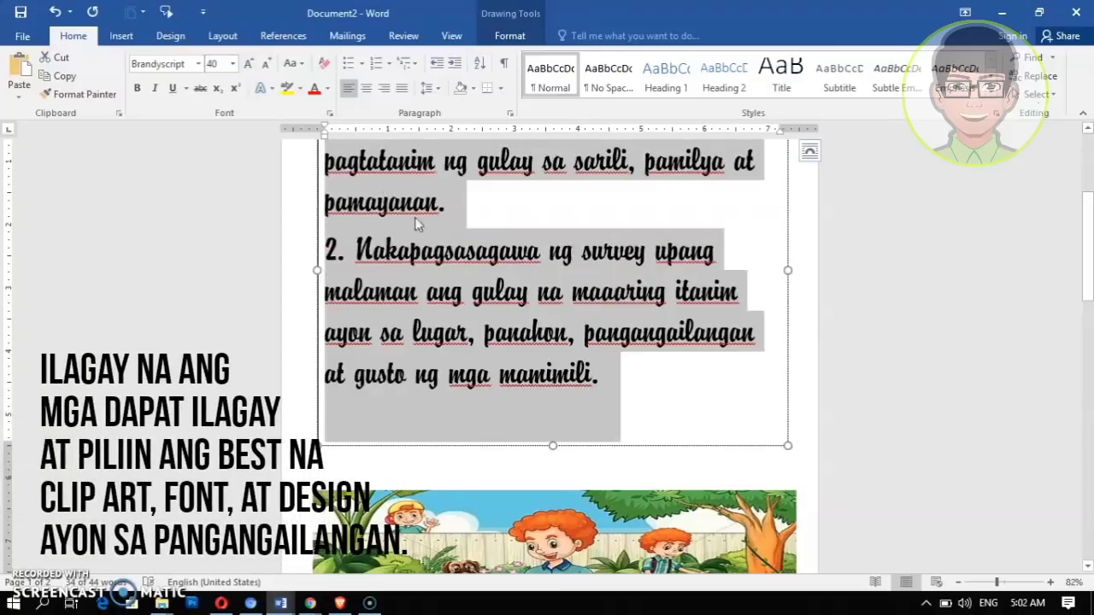
click(868, 457)
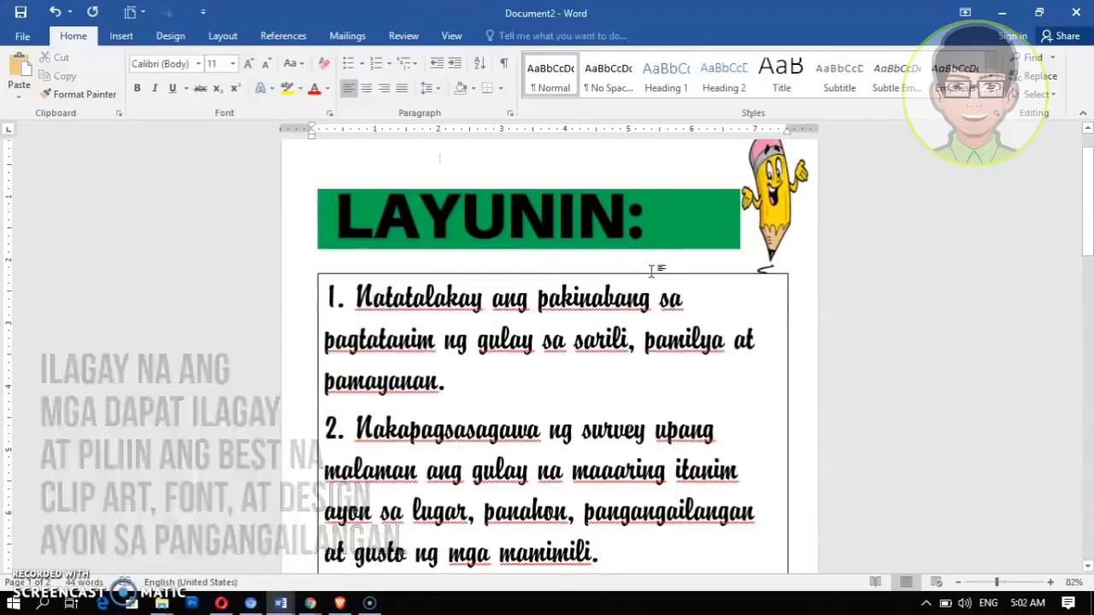
Give the objectives text box a yellow outline, leaving its fill unchanged
click(647, 276)
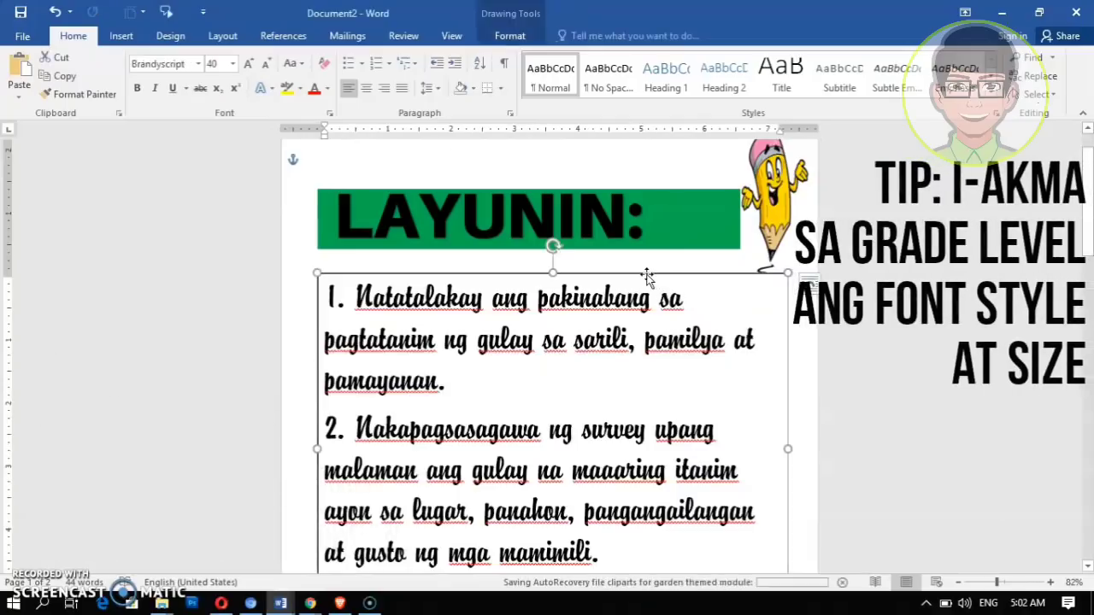
click(513, 36)
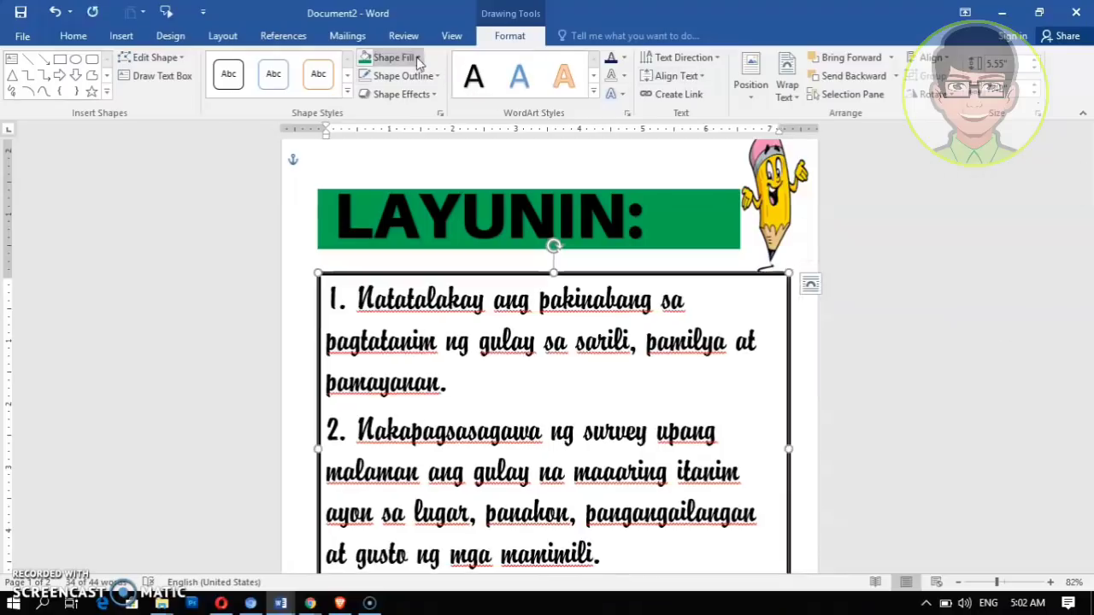
click(393, 58)
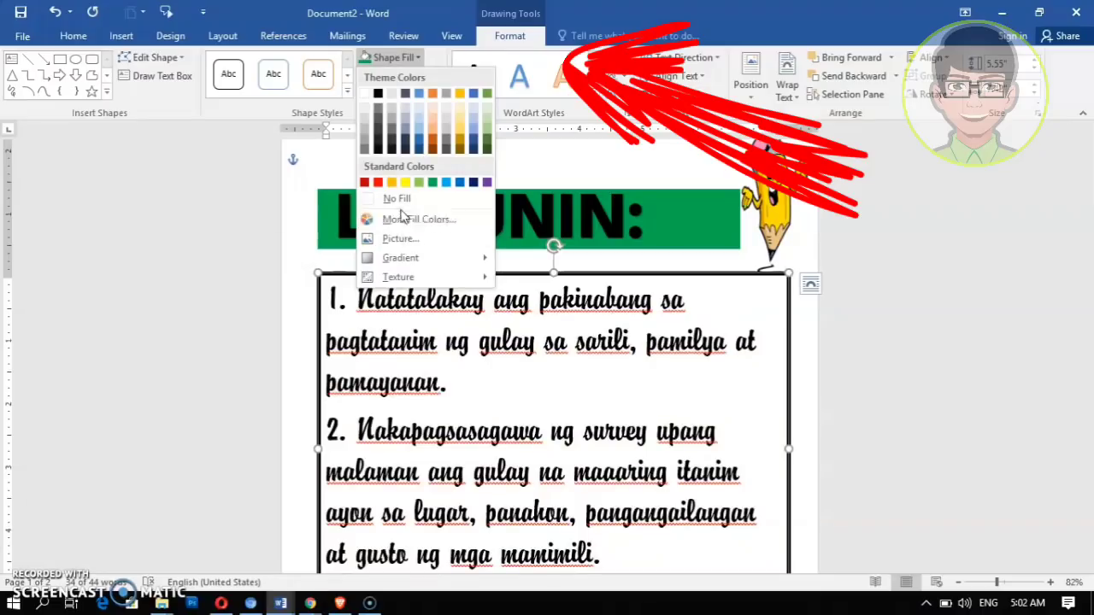
click(850, 328)
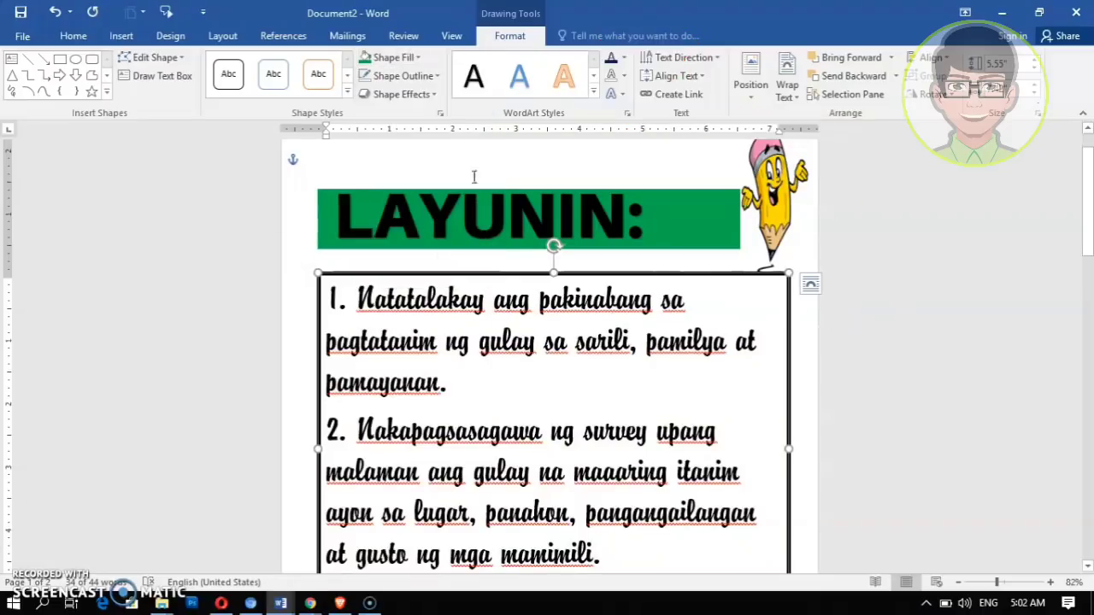
click(408, 75)
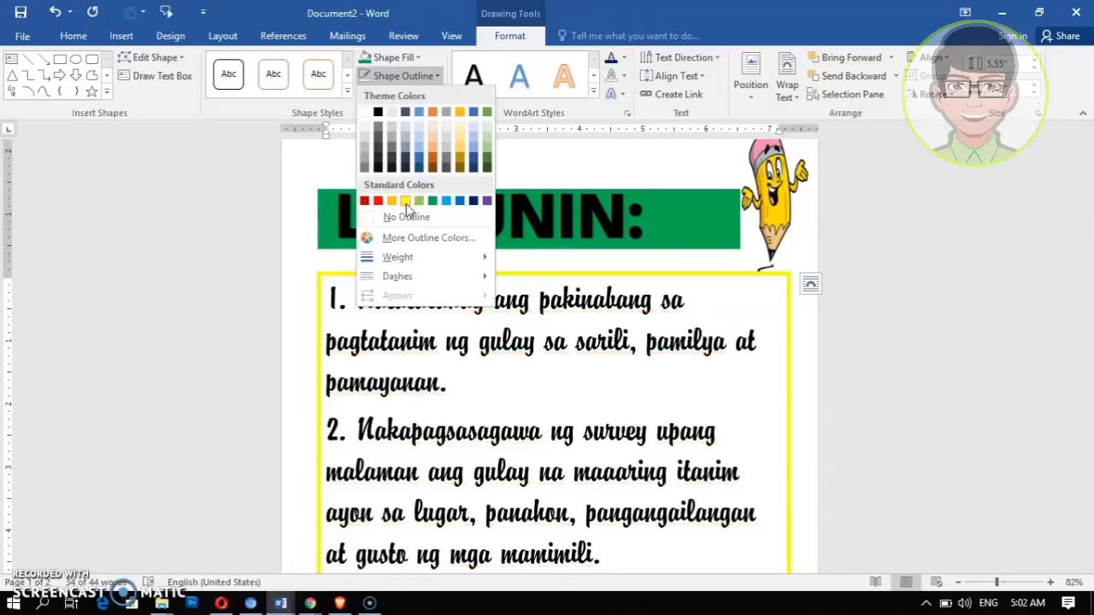
click(406, 203)
click(944, 352)
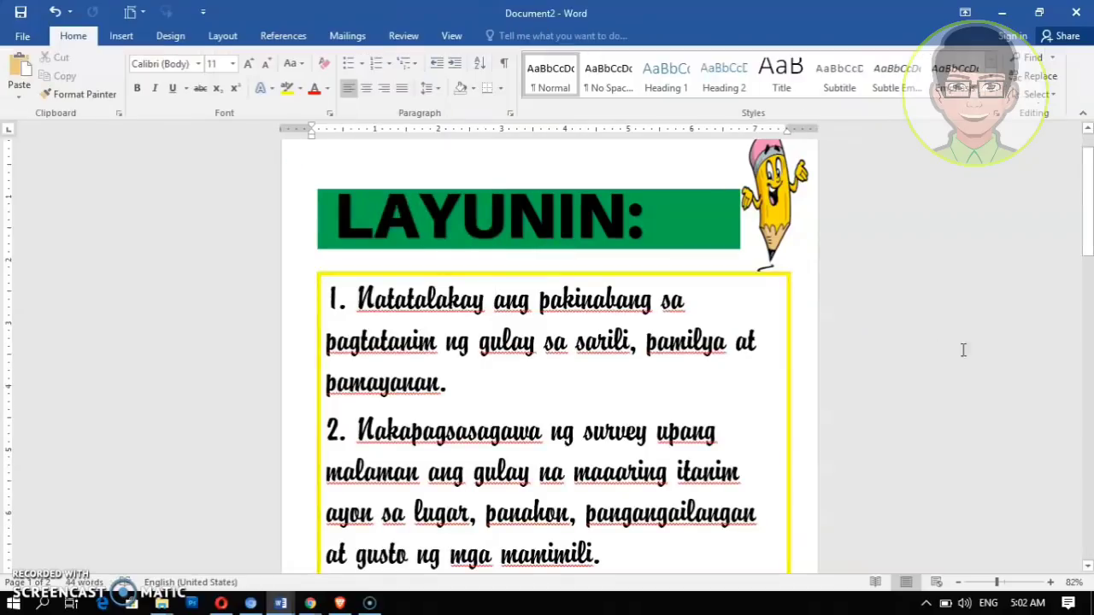
Insert a 'Your text here' WordArt and drag it onto the garden clip art
scroll(964, 350, down, 5)
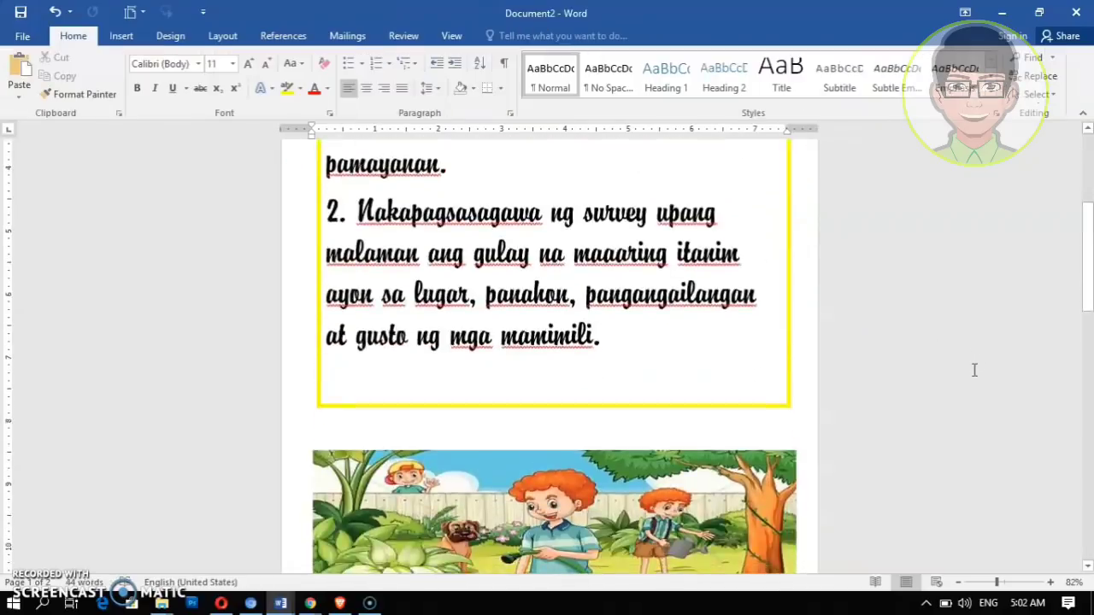
scroll(974, 369, up, 3)
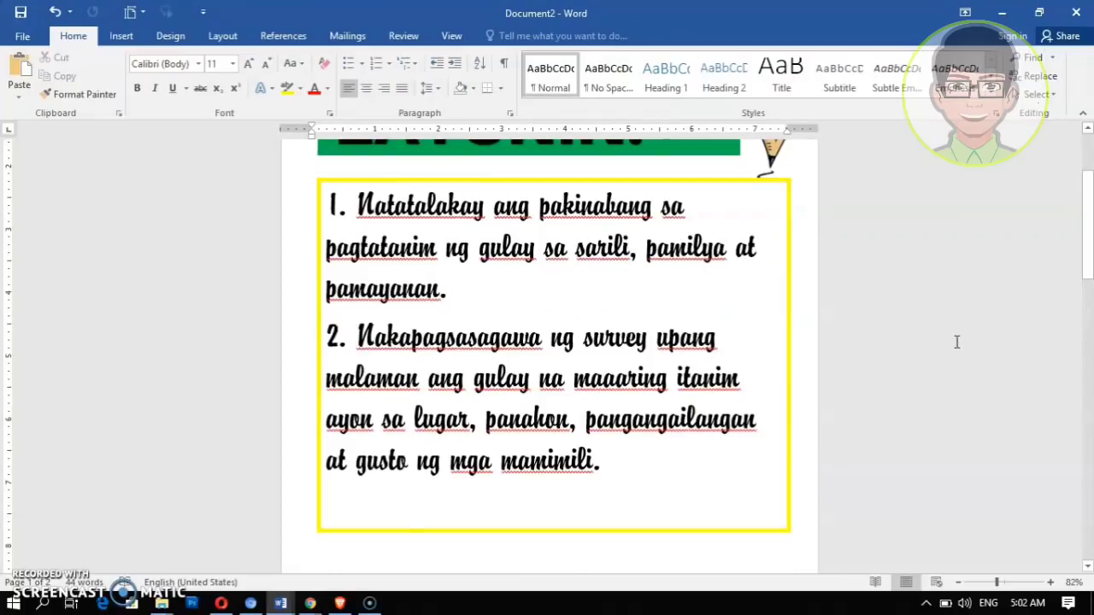
scroll(958, 342, up, 3)
scroll(704, 366, down, 8)
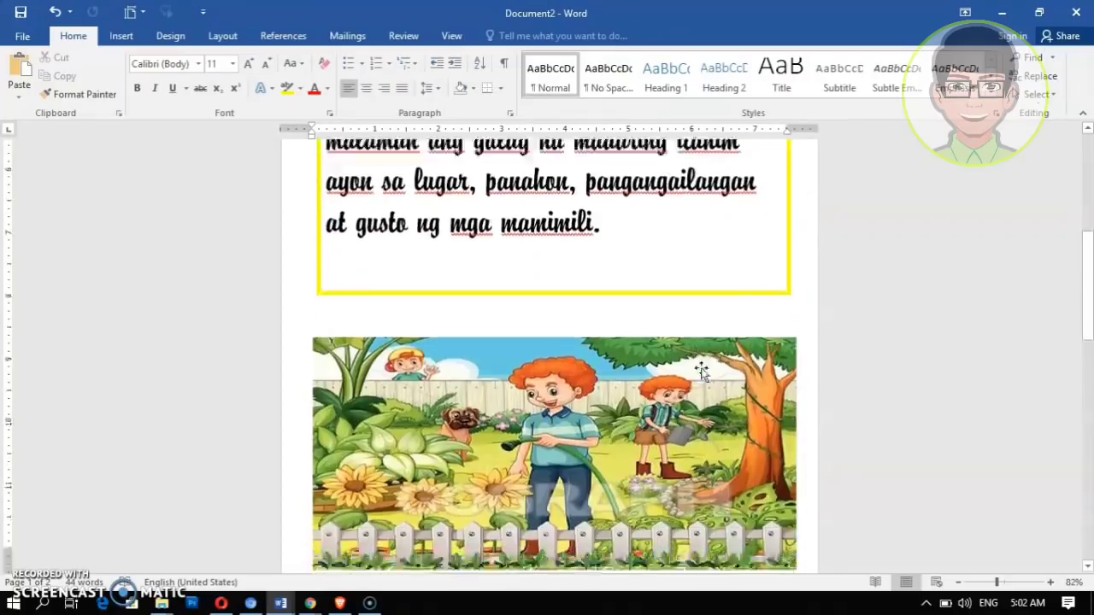
scroll(701, 369, down, 1)
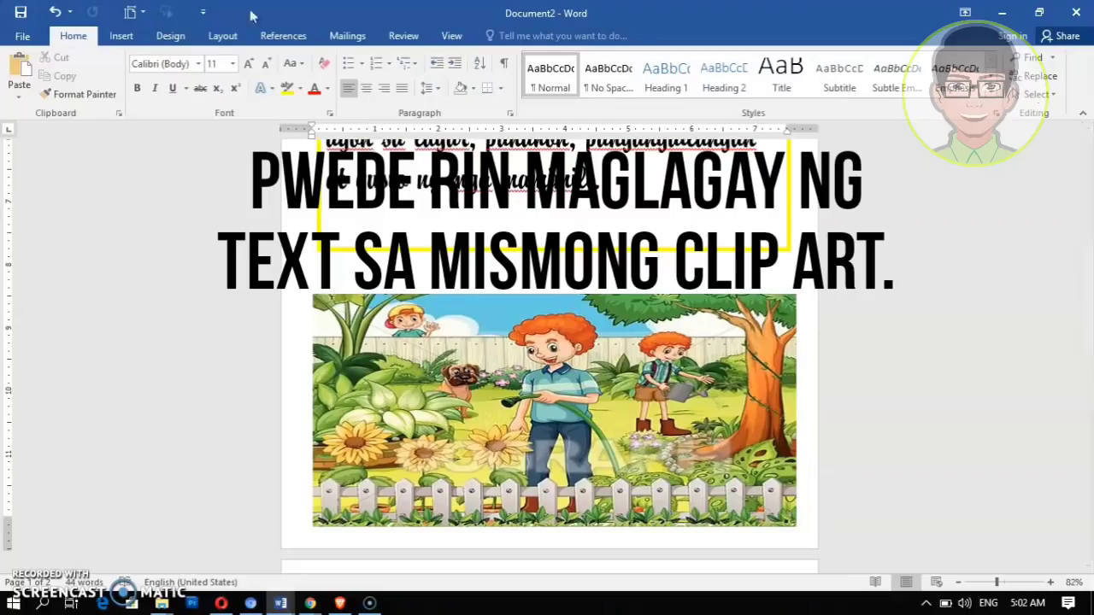
click(120, 36)
click(812, 75)
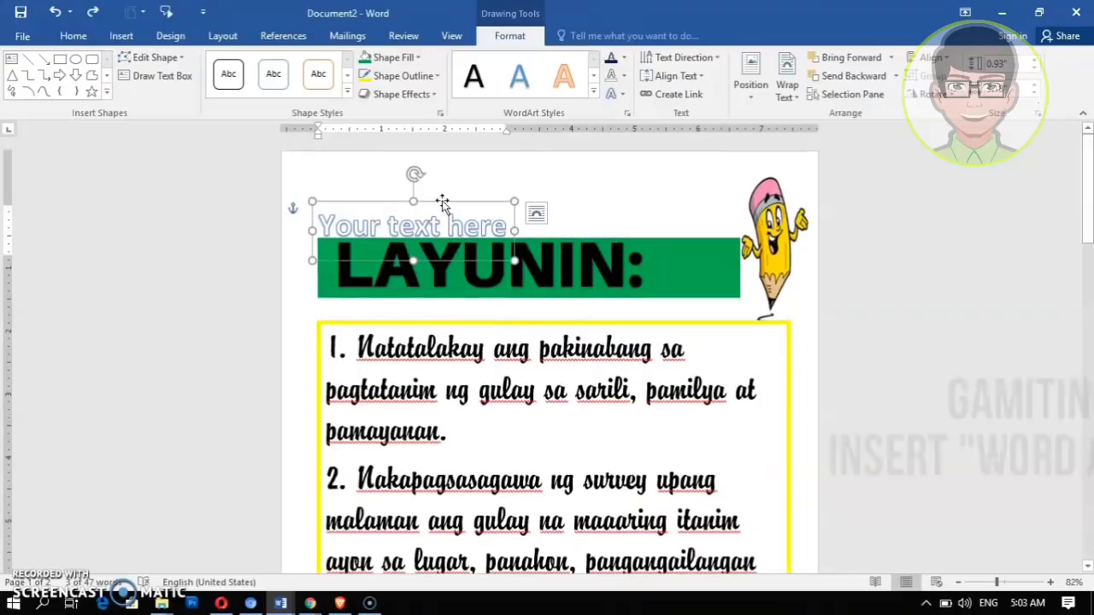
drag(442, 203, 504, 513)
scroll(992, 308, down, 5)
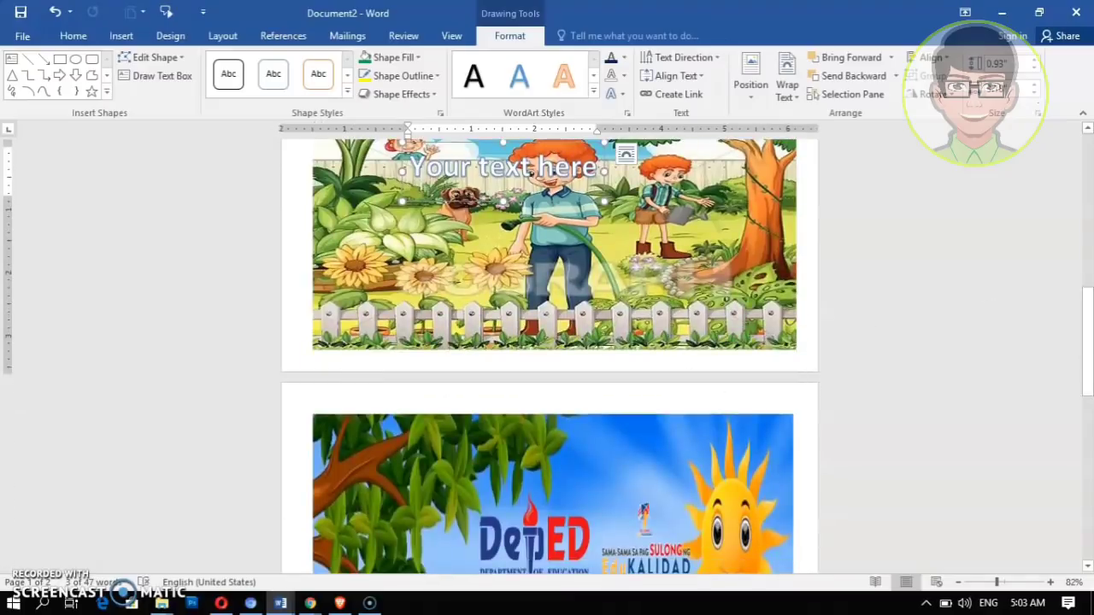
Change the WordArt to 'Excited na ba kayo mga bata.' at size 60, widened and lowered
click(548, 170)
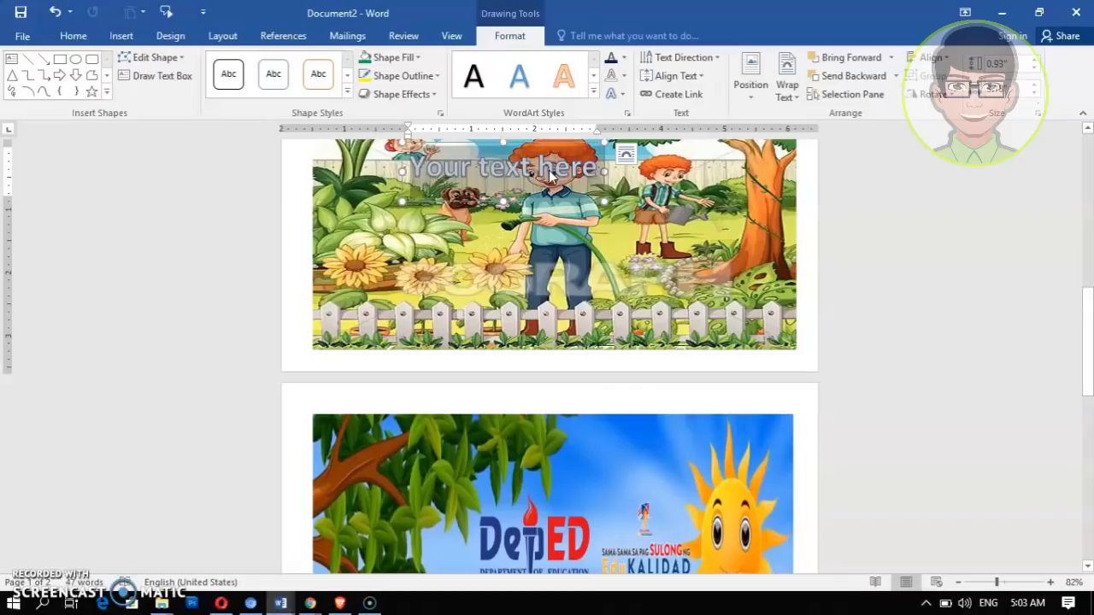
text(Excited)
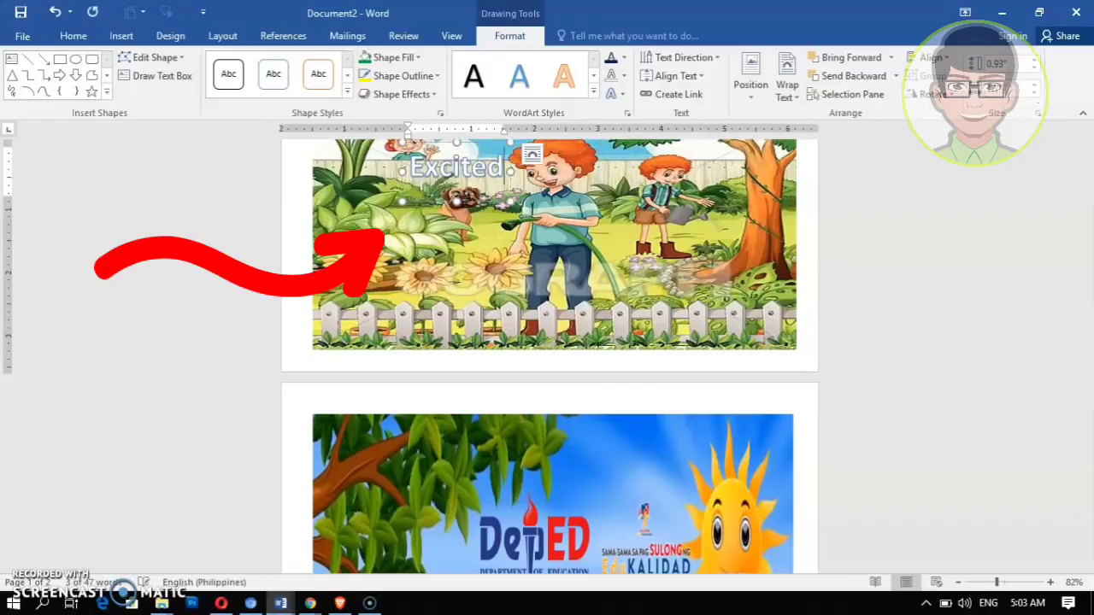
text( na ba kayo)
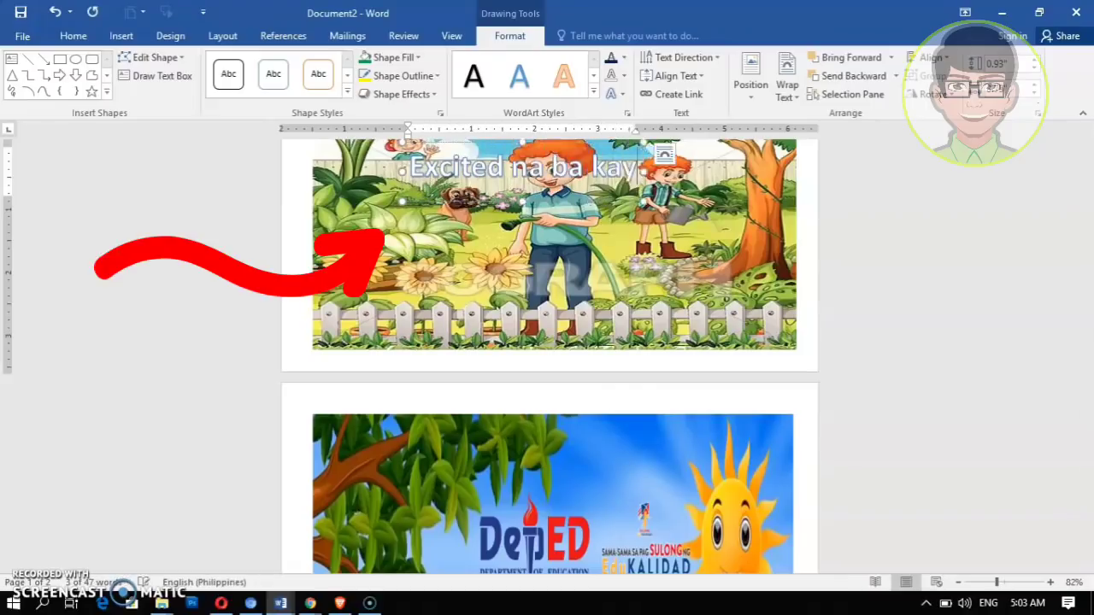
text( mga bata.)
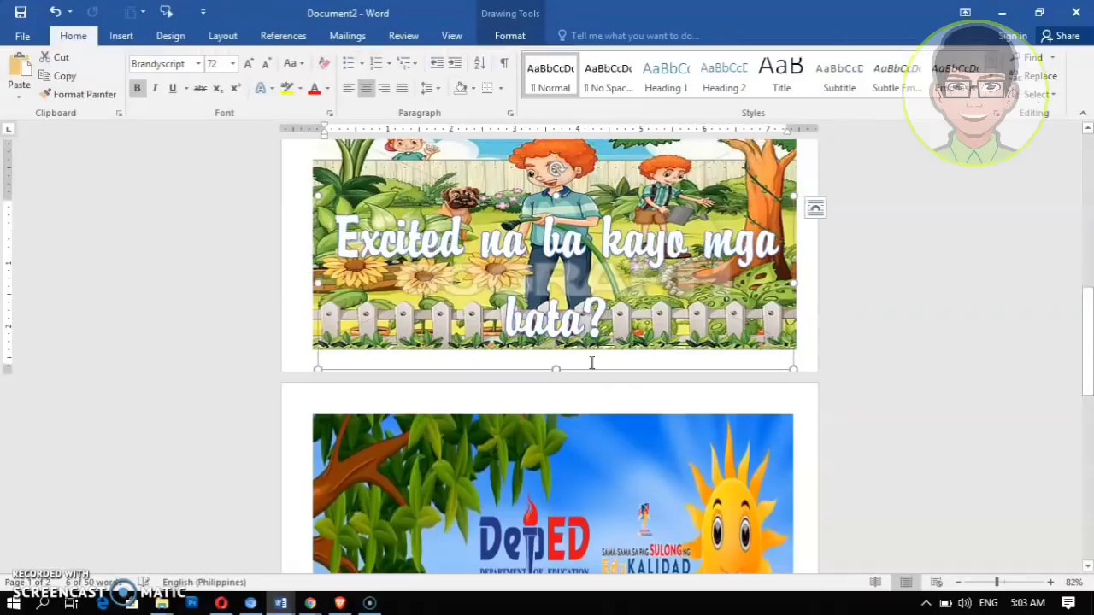
key(ctrl+a)
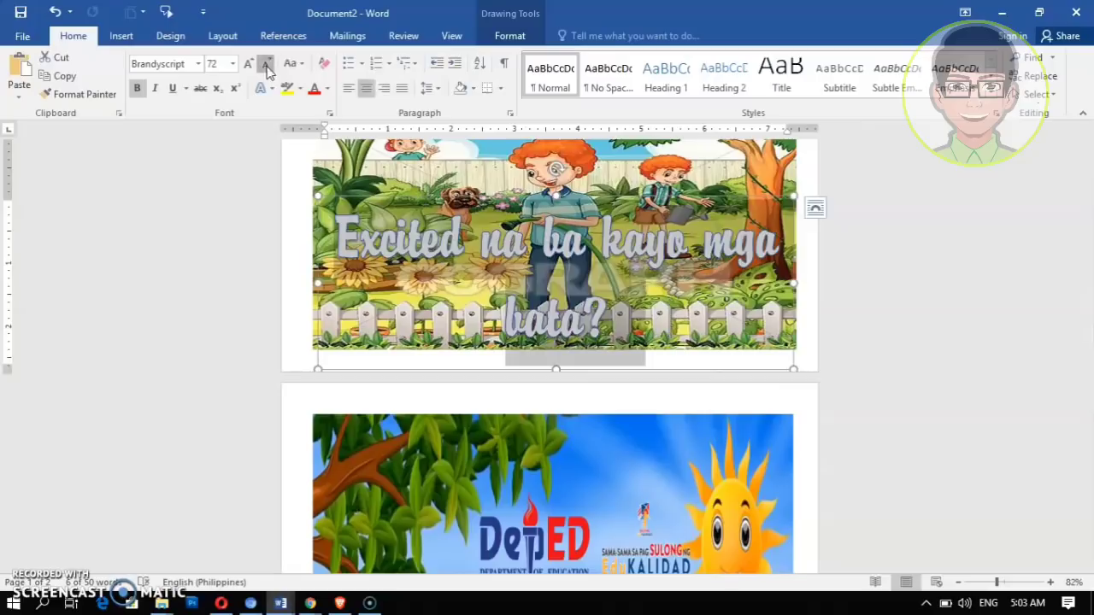
key(ctrl+shift+comma)
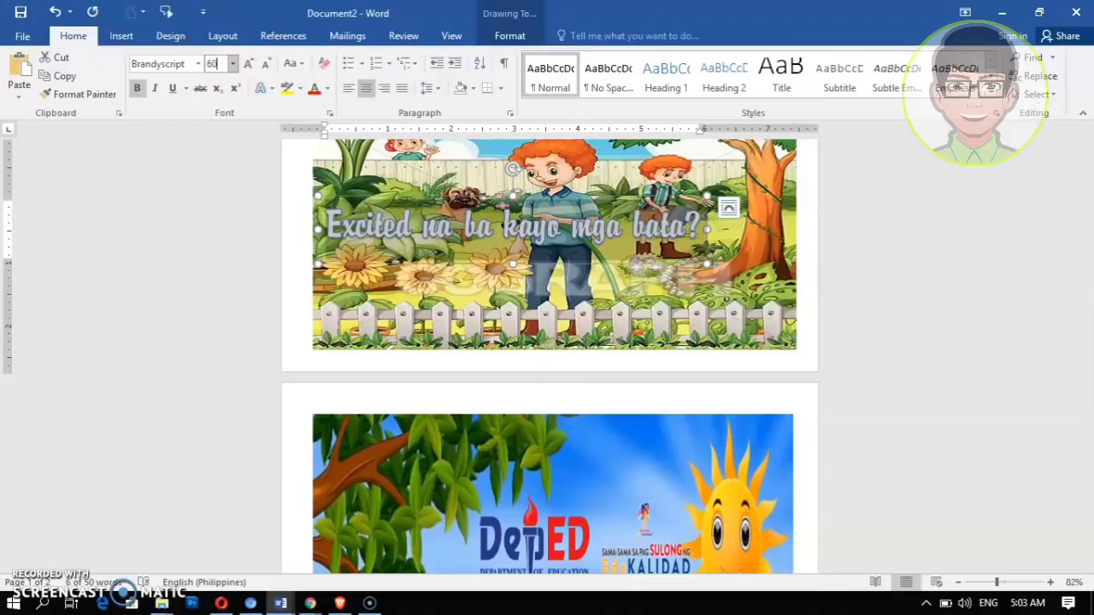
key(Return)
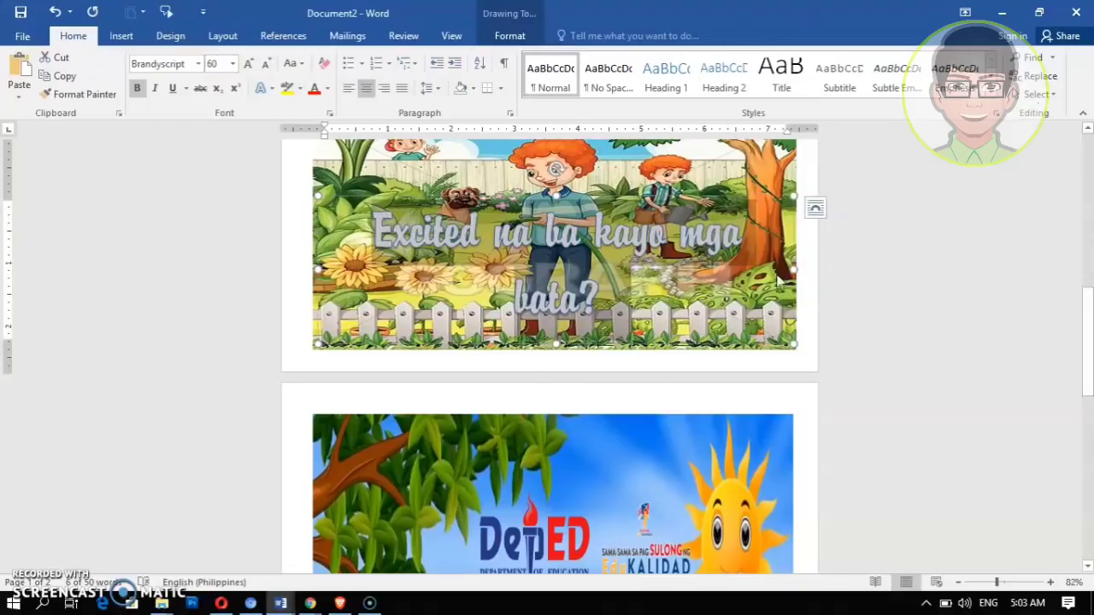
drag(797, 267, 810, 268)
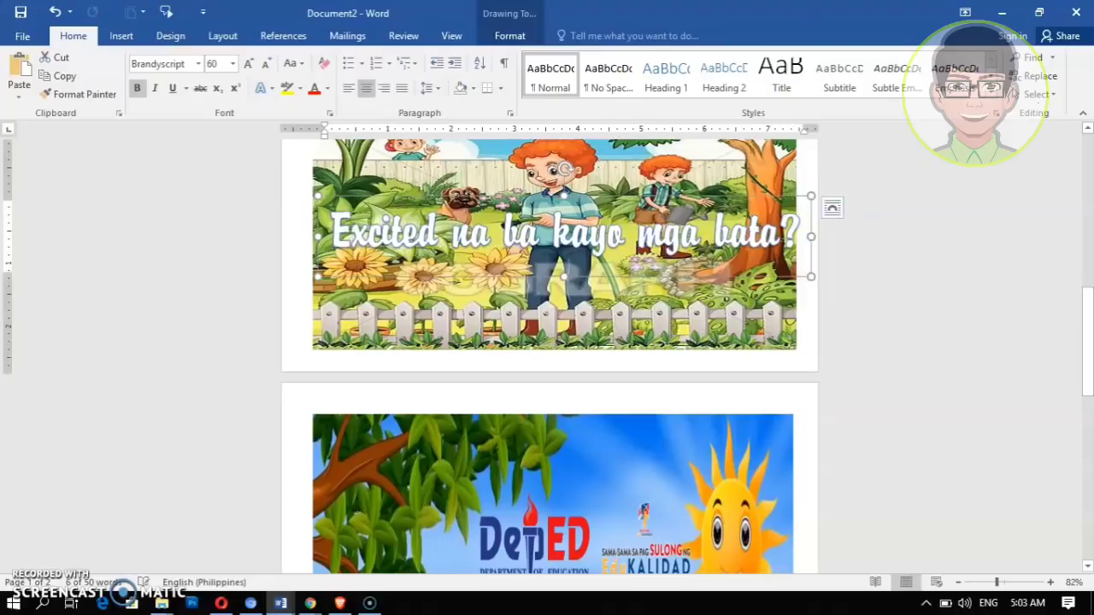
drag(664, 195, 657, 288)
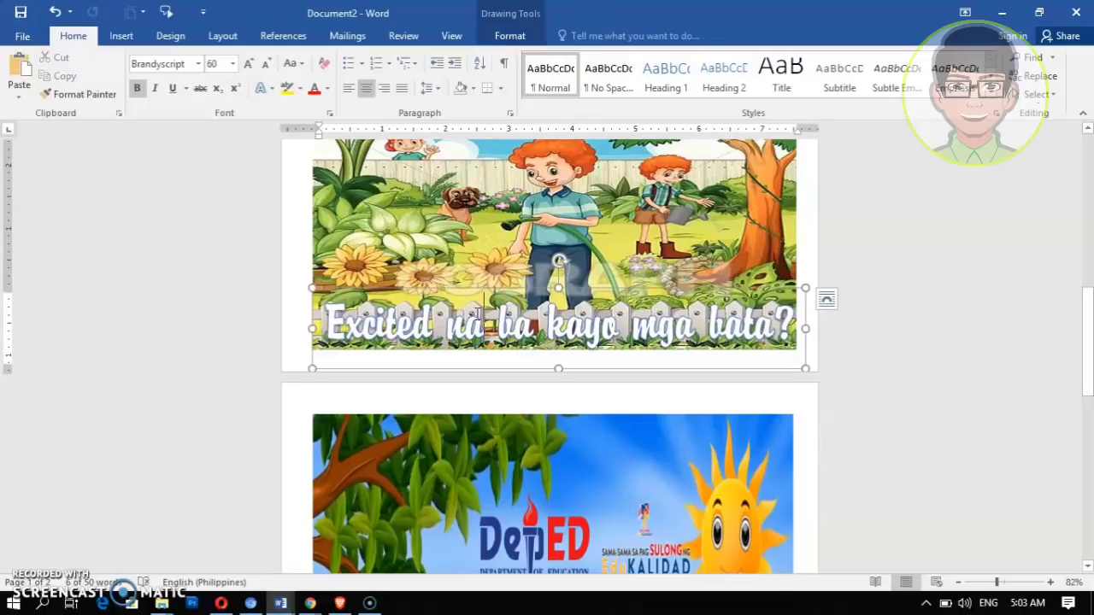
Give the WordArt caption a dark blue text fill and a white text outline
click(510, 37)
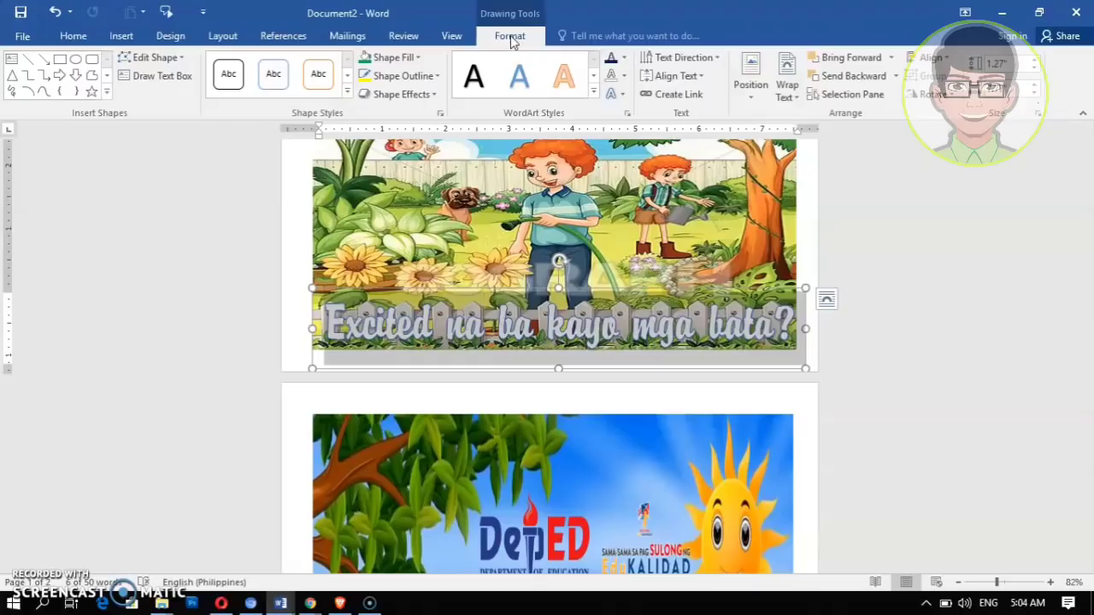
click(625, 58)
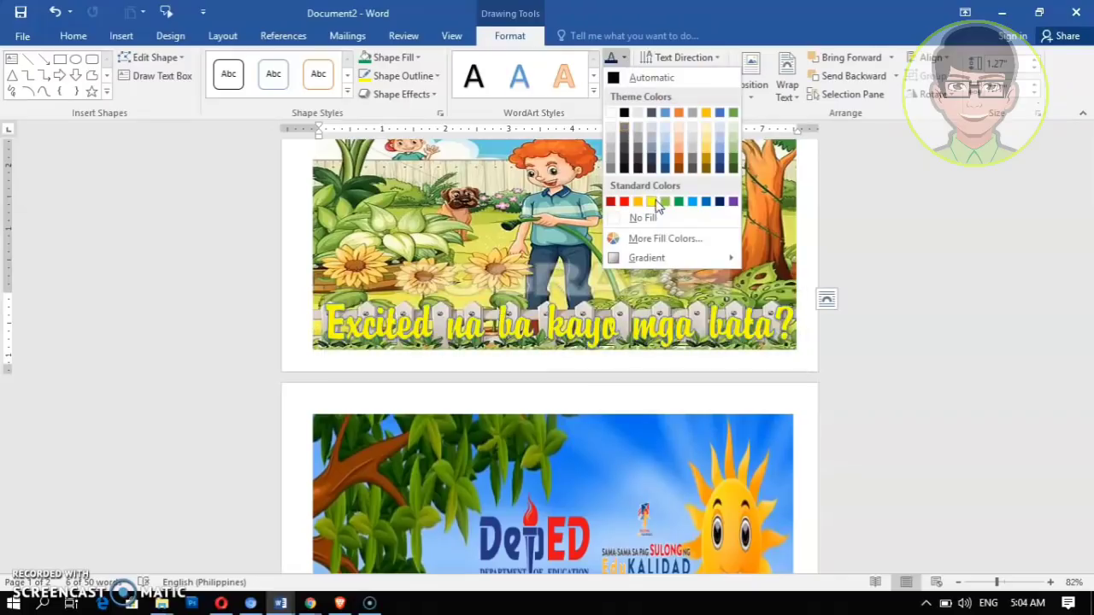
click(716, 204)
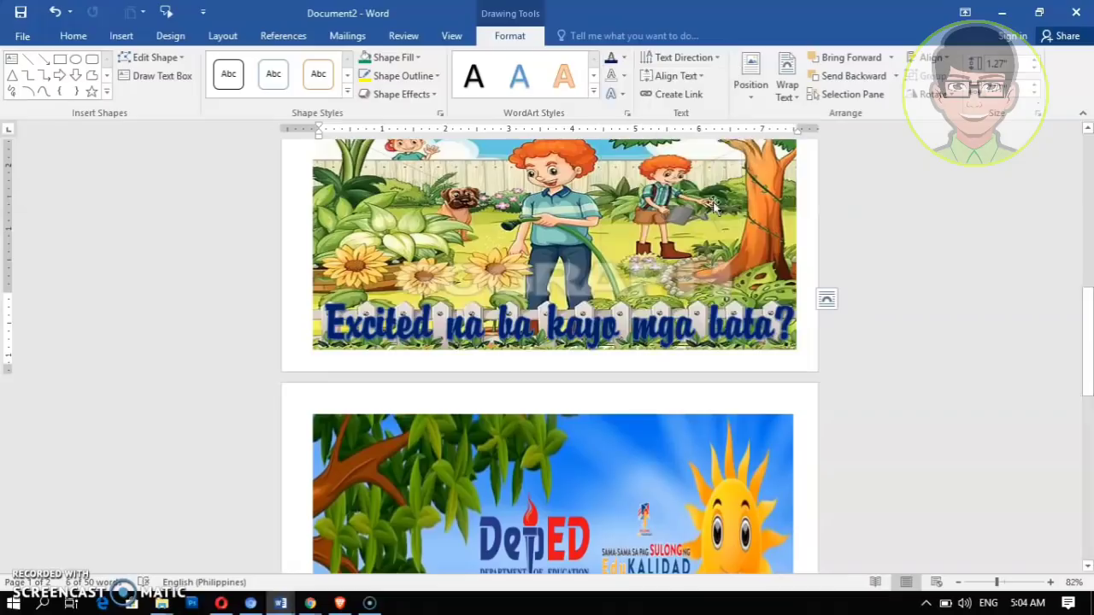
click(623, 77)
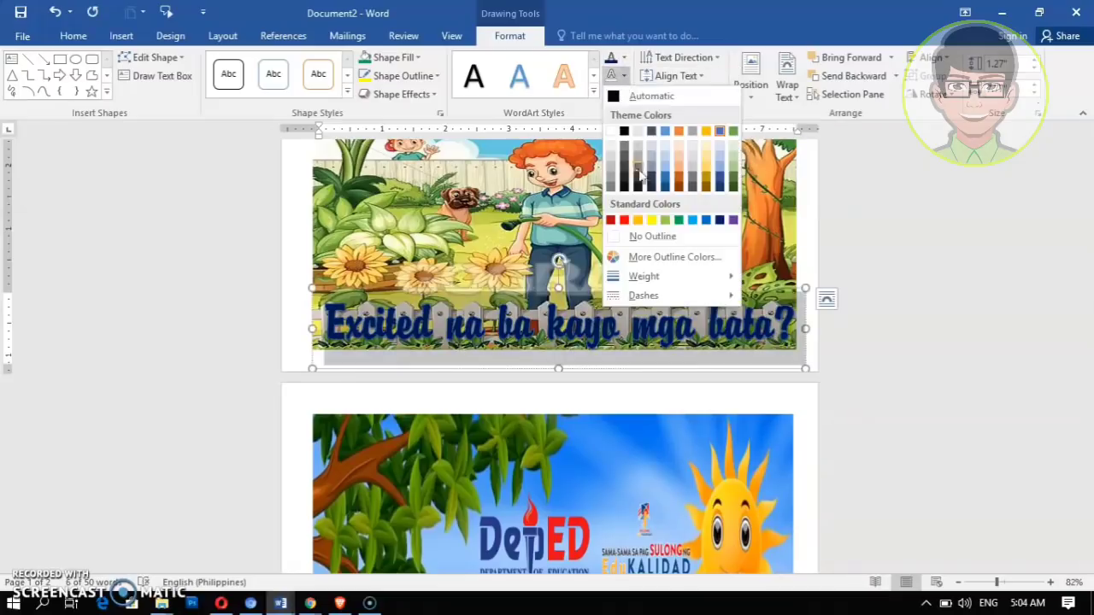
click(653, 235)
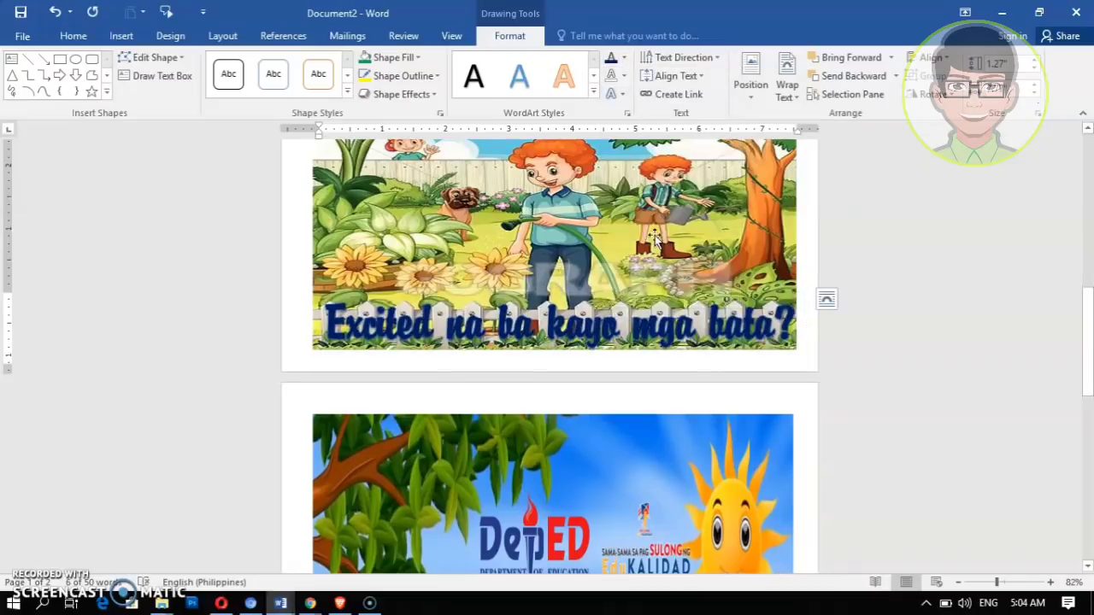
click(623, 76)
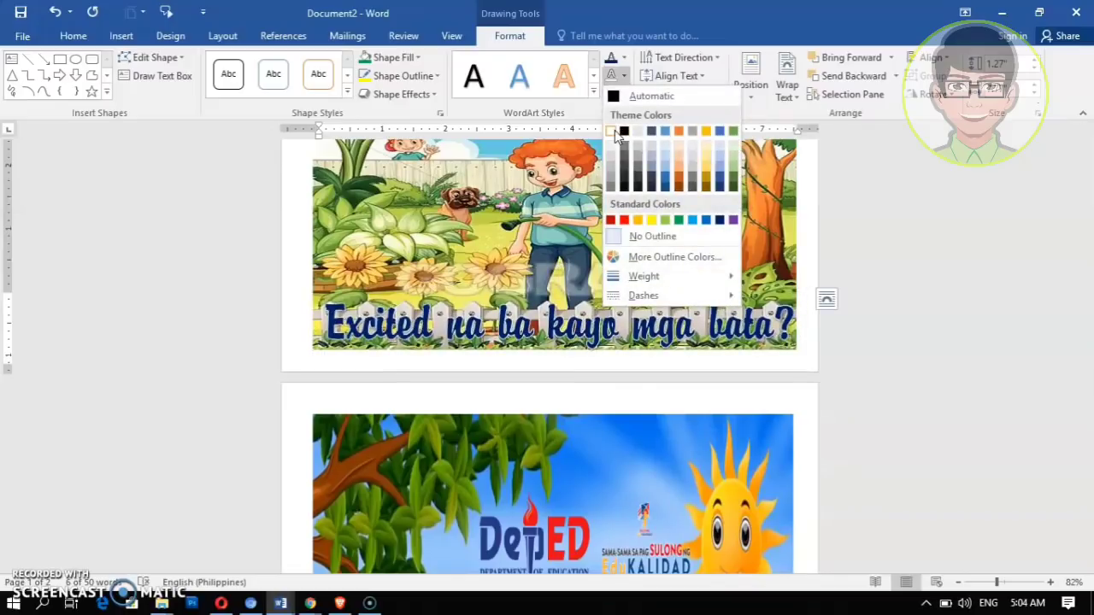
click(612, 131)
scroll(891, 310, up, 3)
click(890, 309)
scroll(941, 342, up, 5)
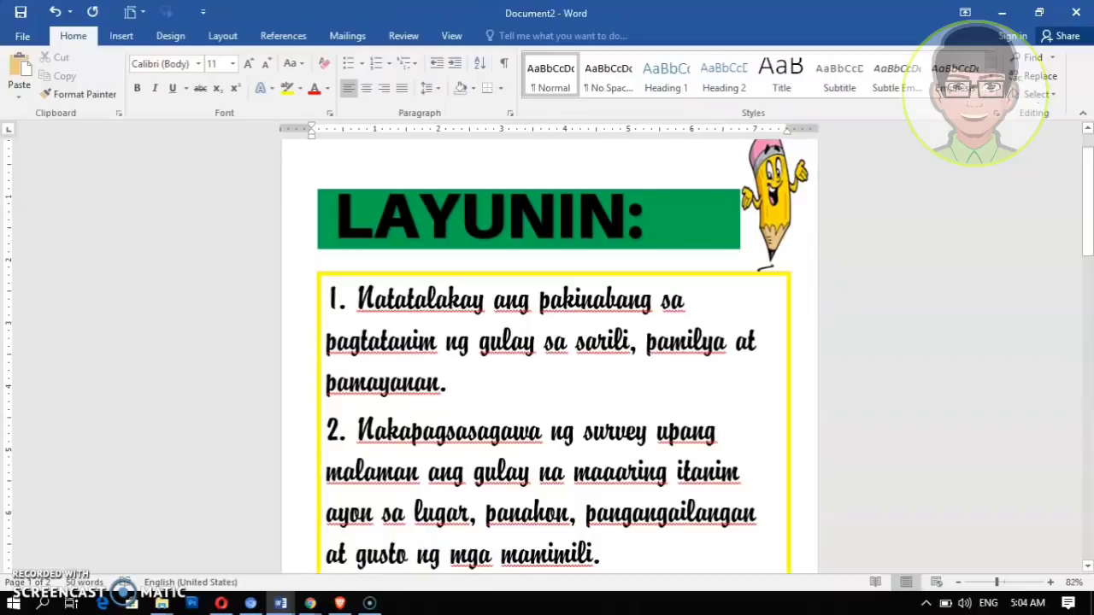
Insert a blank page after the page with the garden banner
drag(997, 582, 985, 582)
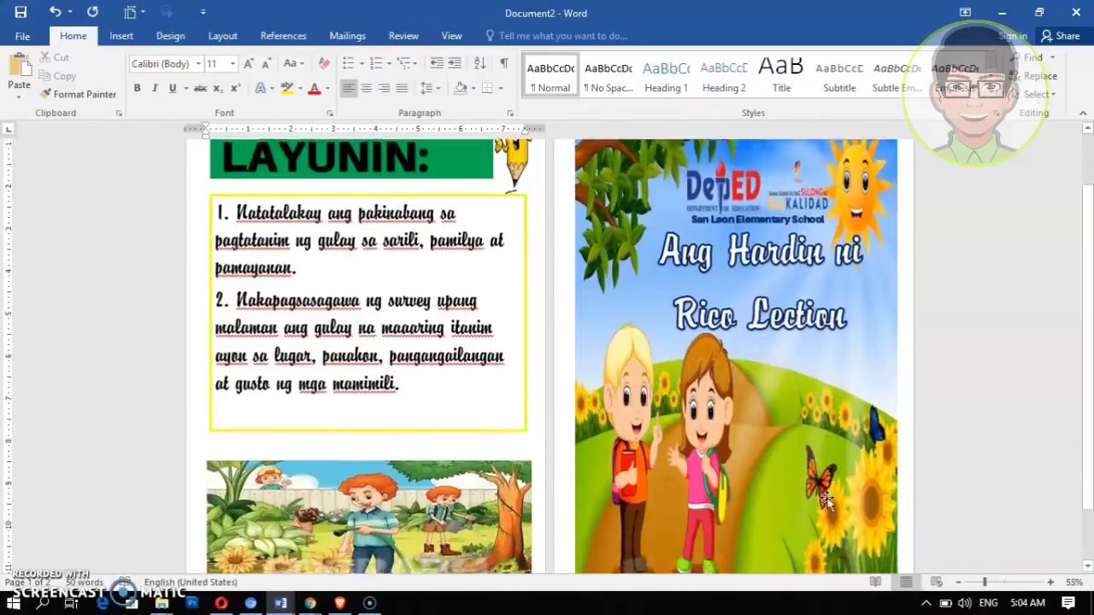
scroll(826, 503, down, 2)
scroll(791, 499, up, 4)
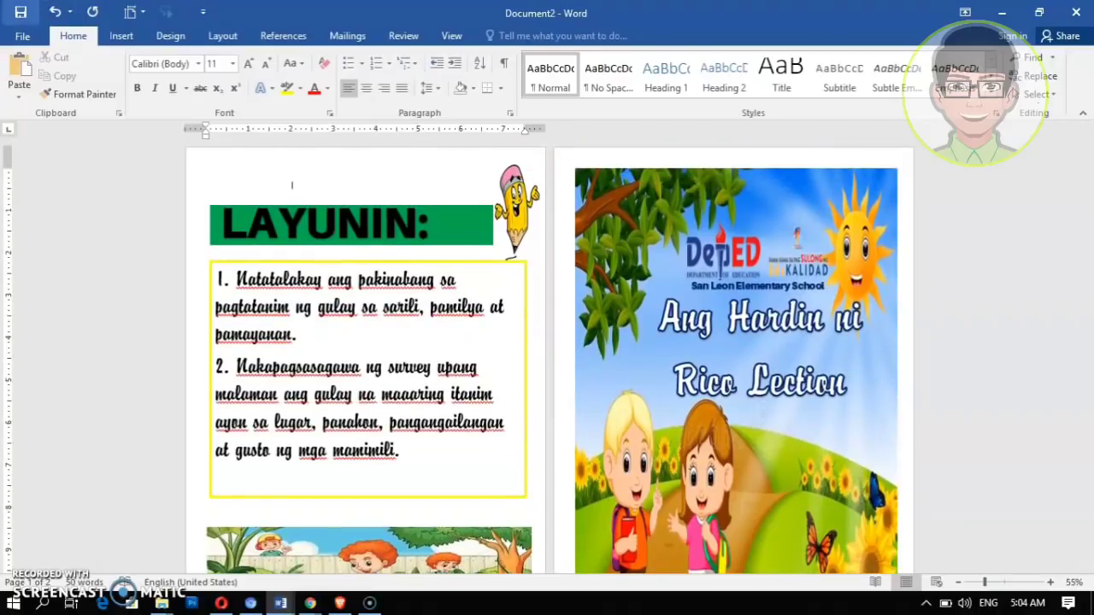
click(123, 37)
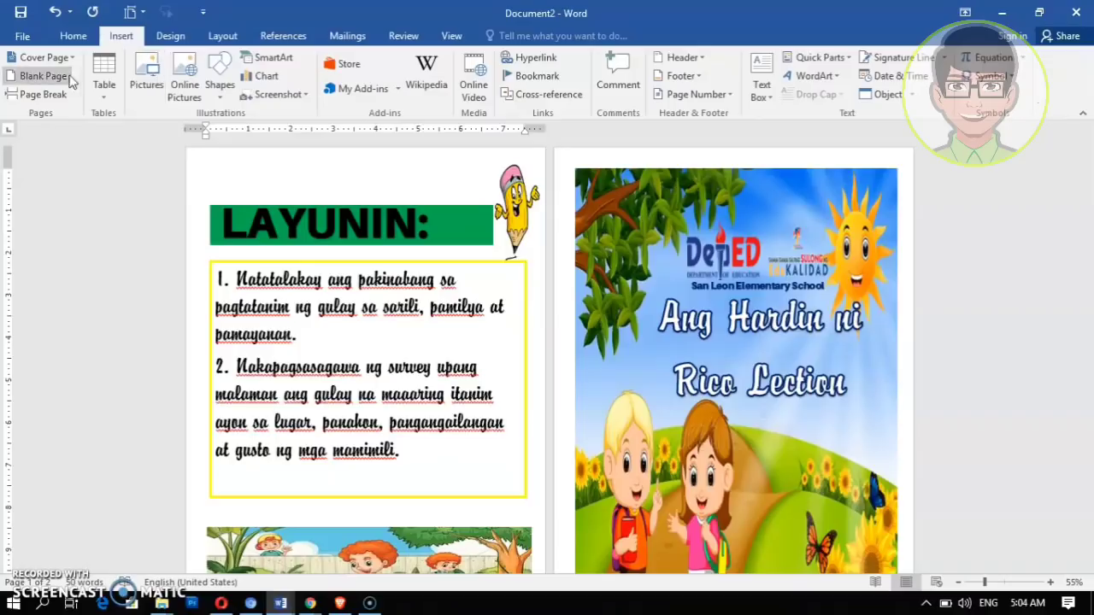
click(39, 76)
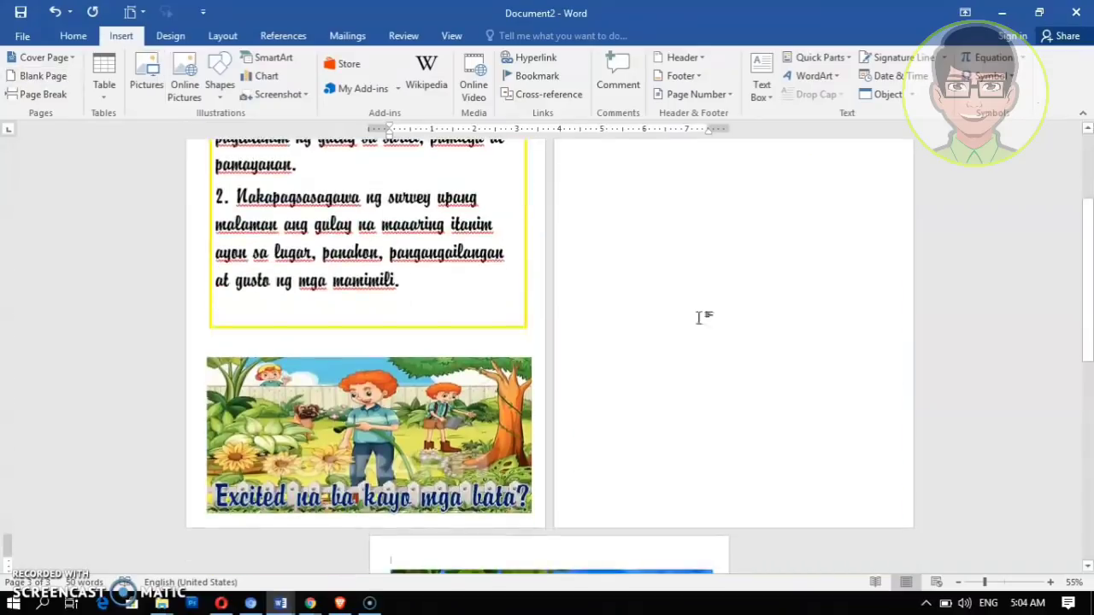
Return to the new page's view and switch to the garden clip-art document
scroll(957, 515, up, 4)
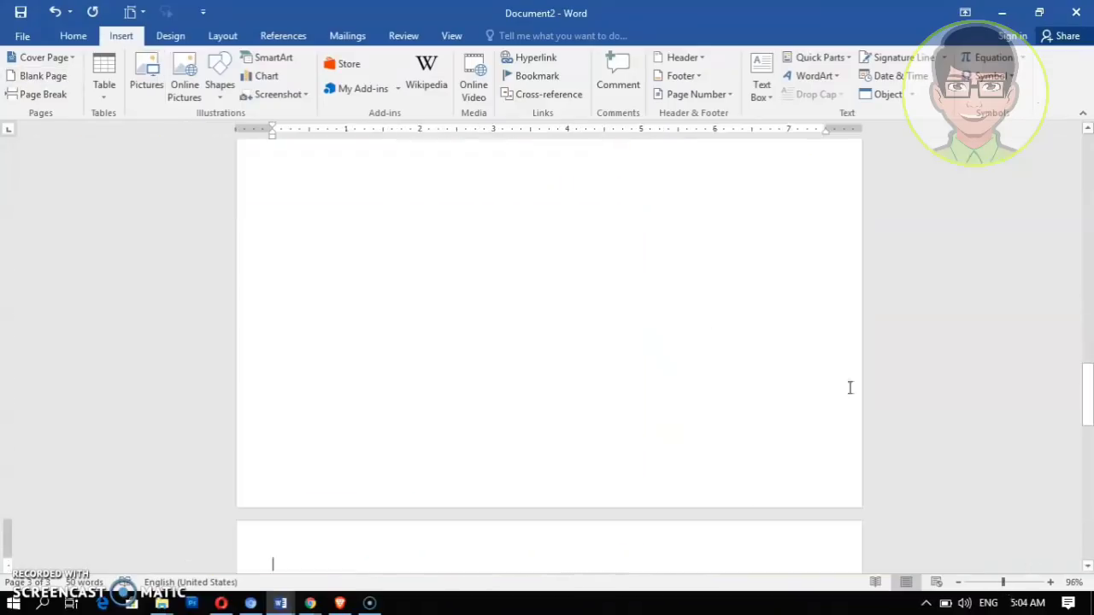
scroll(707, 355, up, 2)
drag(1089, 329, 1091, 297)
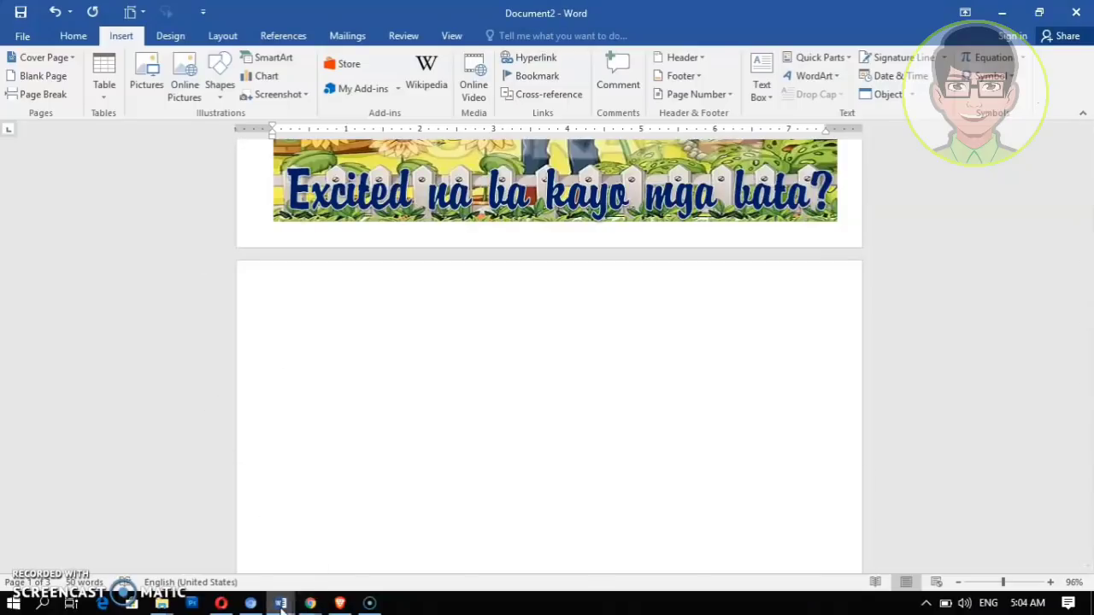
mouse_move(282, 607)
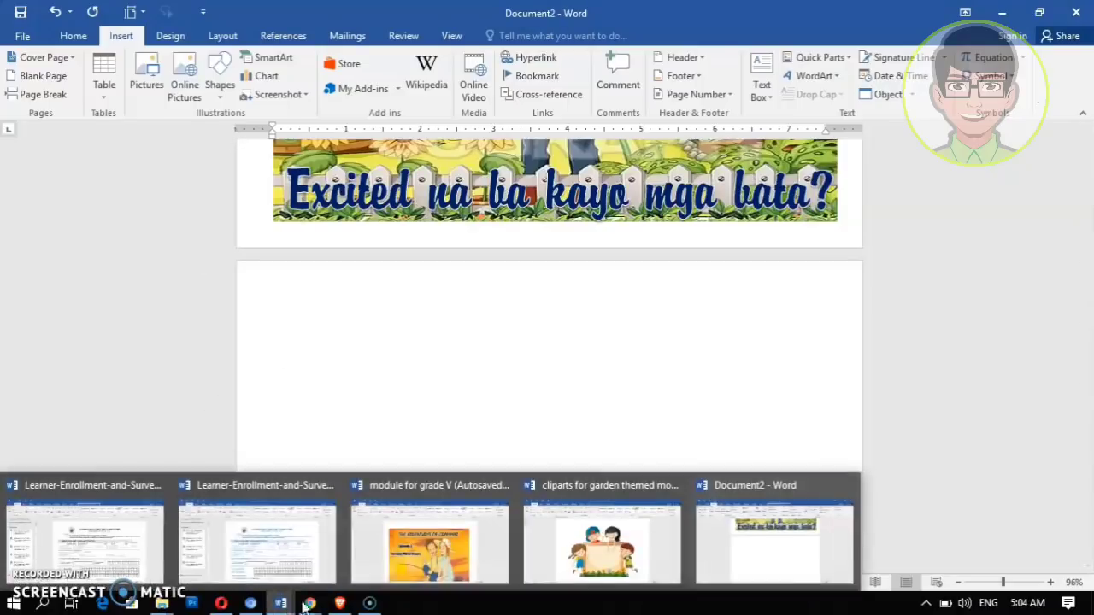
click(588, 549)
Copy the kids-with-sign clip art and paste it onto Document2's blank page
right_click(580, 355)
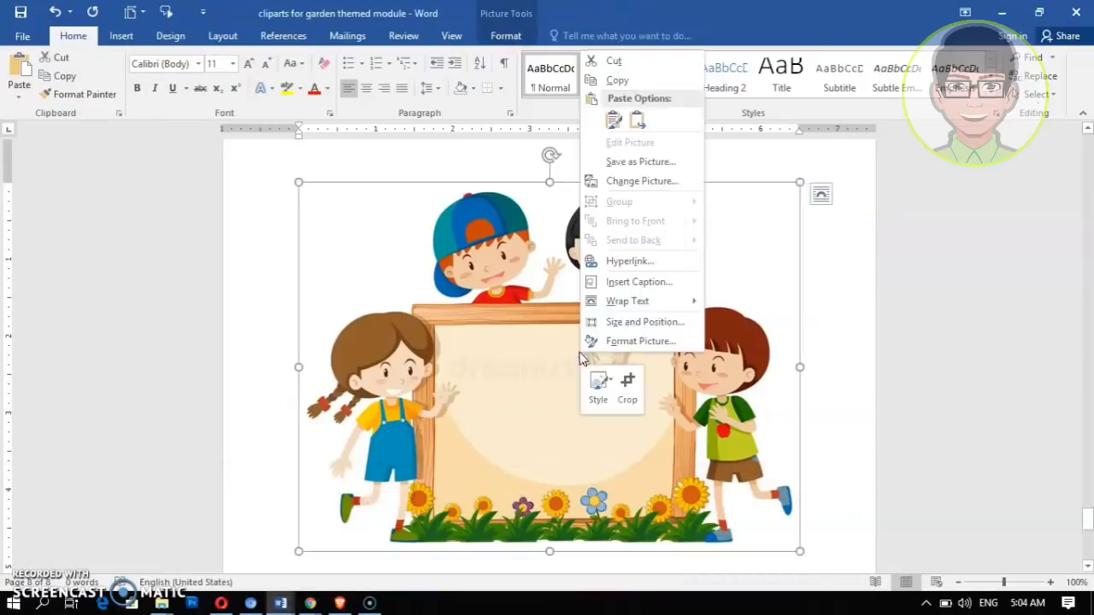
click(616, 82)
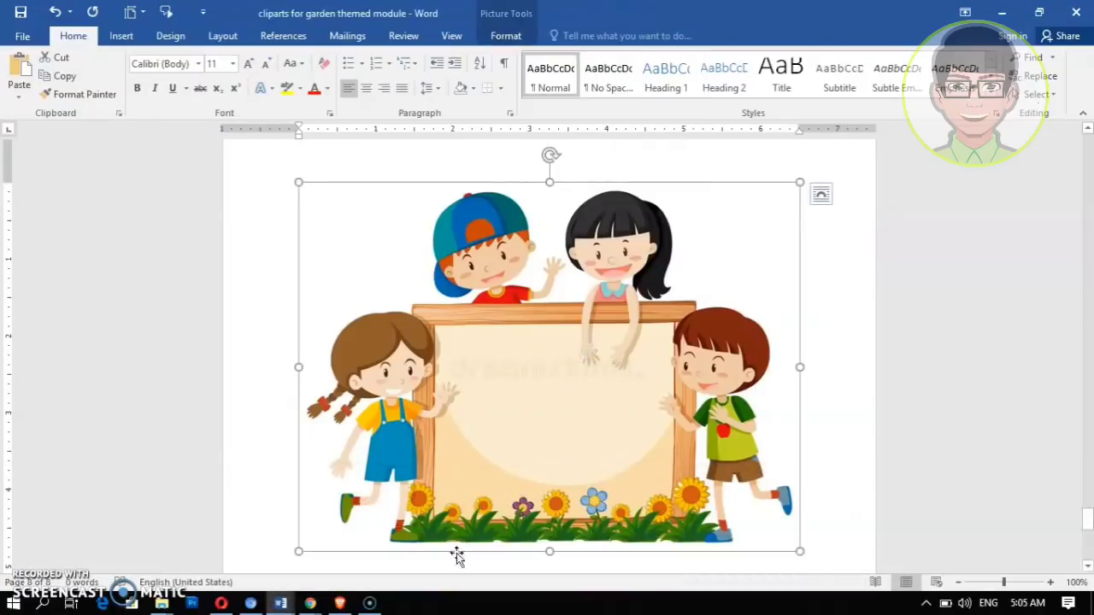
mouse_move(284, 606)
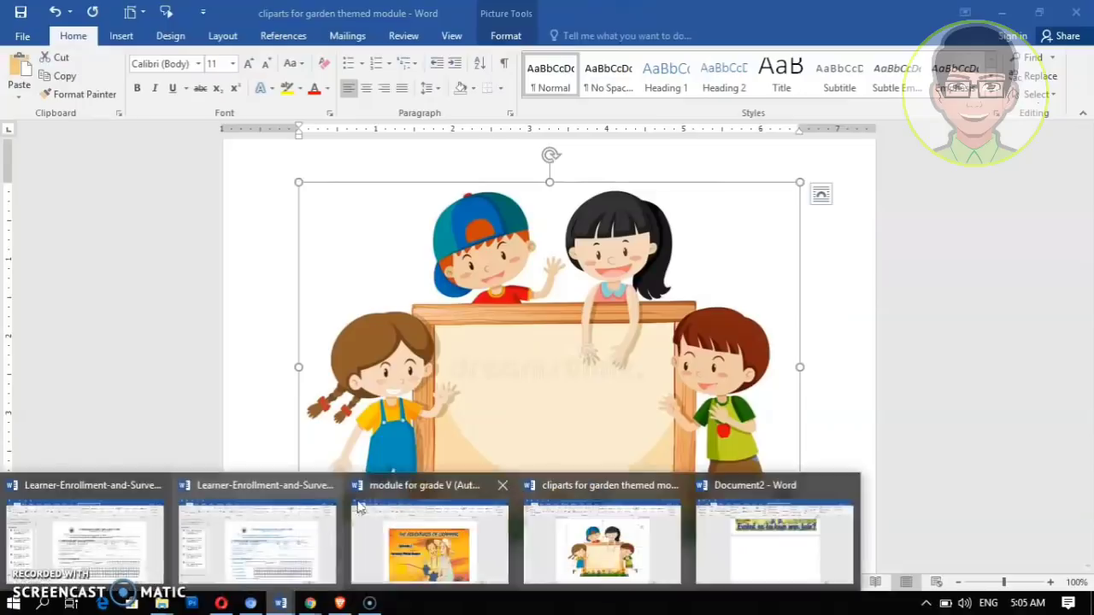
click(791, 558)
right_click(405, 393)
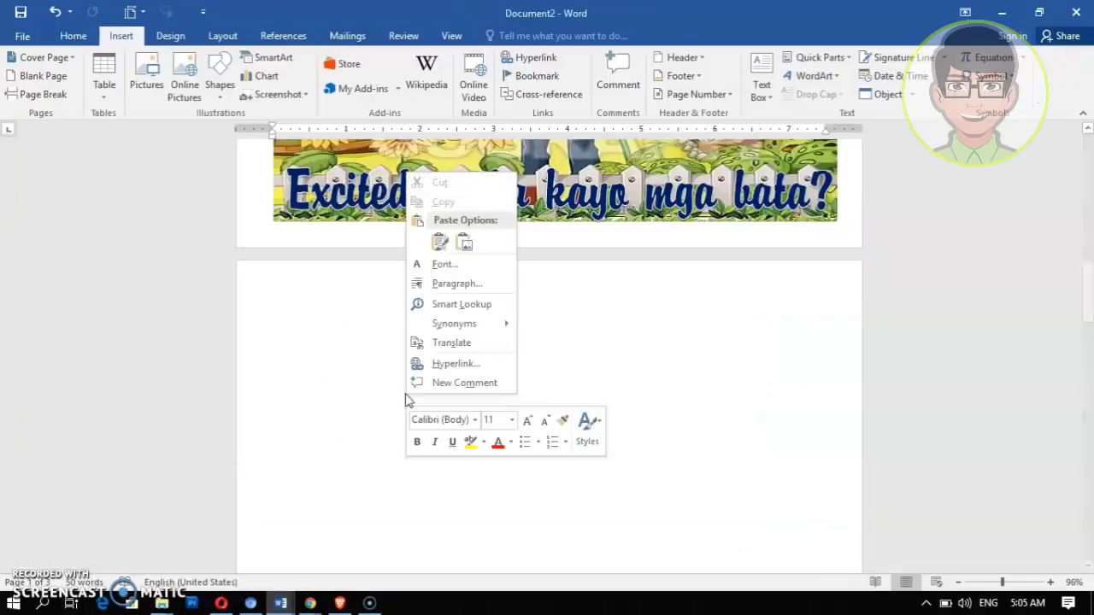
click(444, 242)
Set the kids picture to Behind Text and resize it to about 3.35" tall
click(562, 398)
ctrl+scroll(861, 486, down, 3)
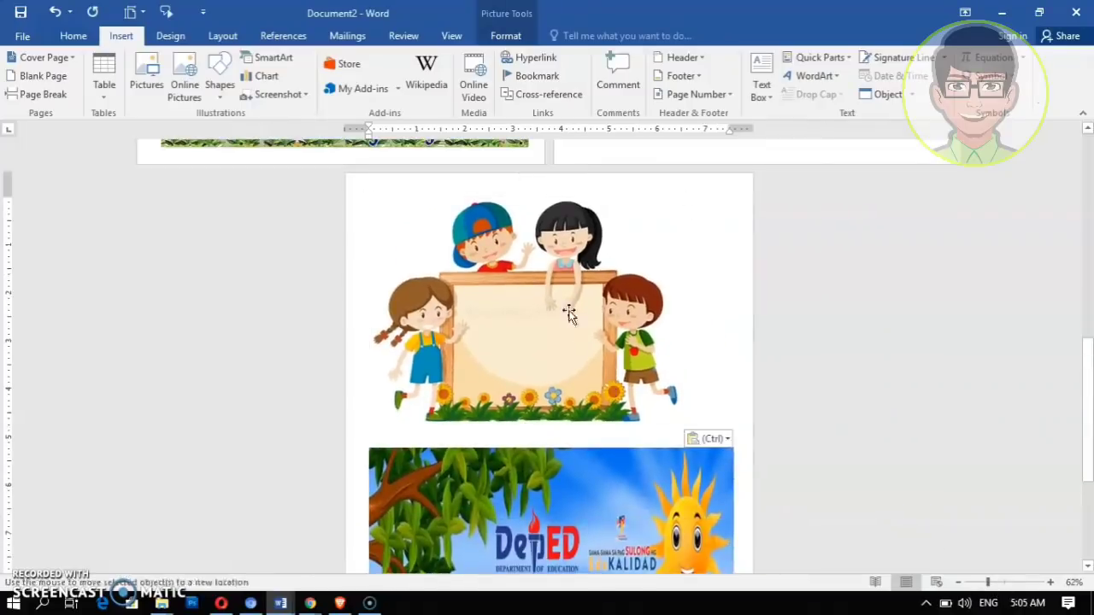
click(562, 315)
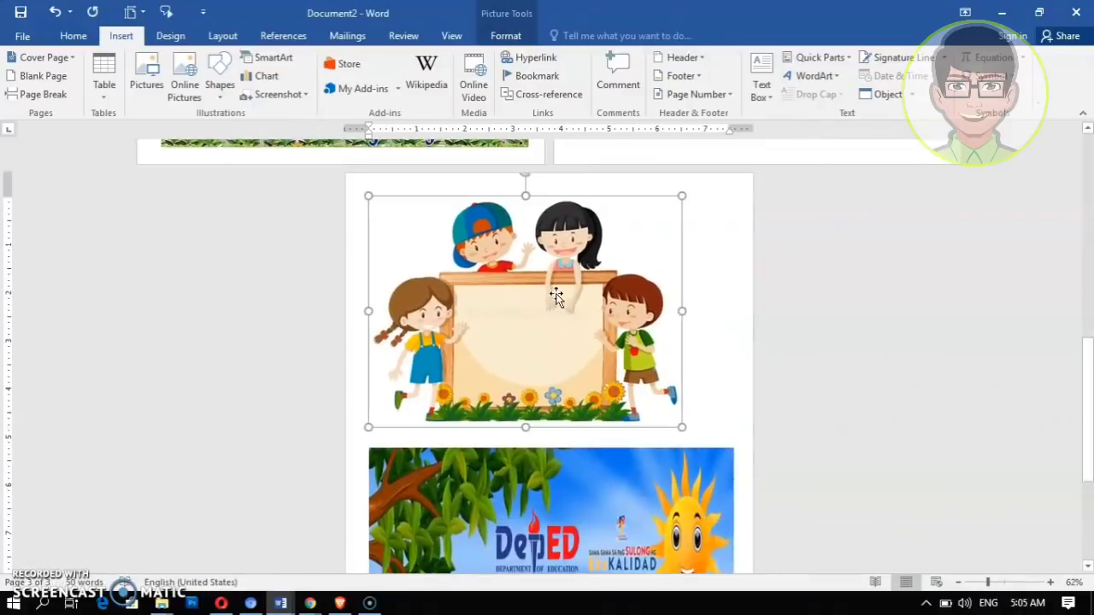
click(506, 36)
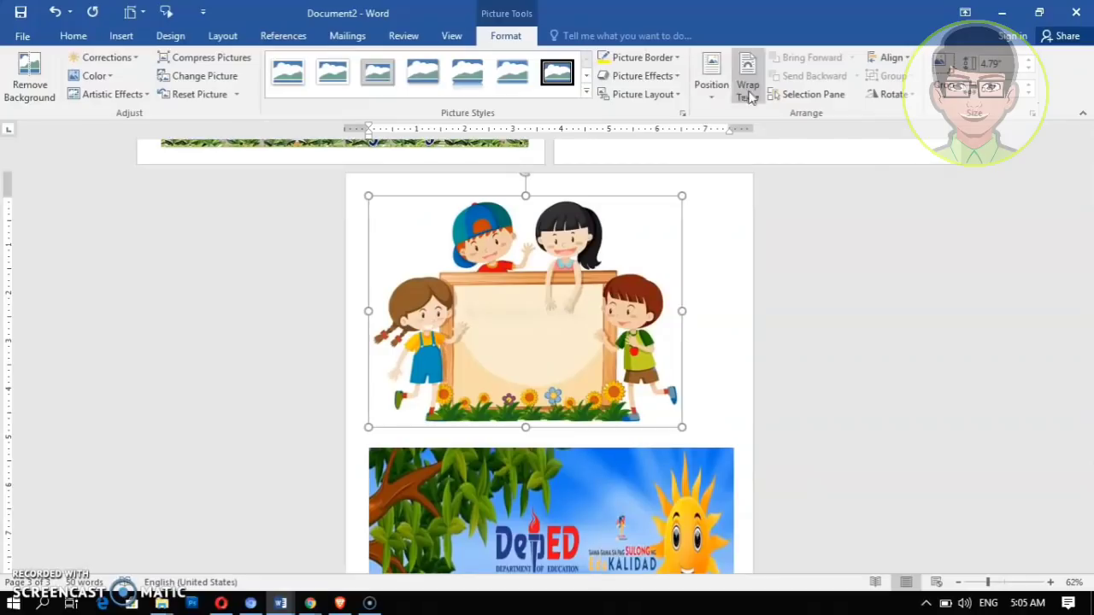
click(748, 86)
click(779, 214)
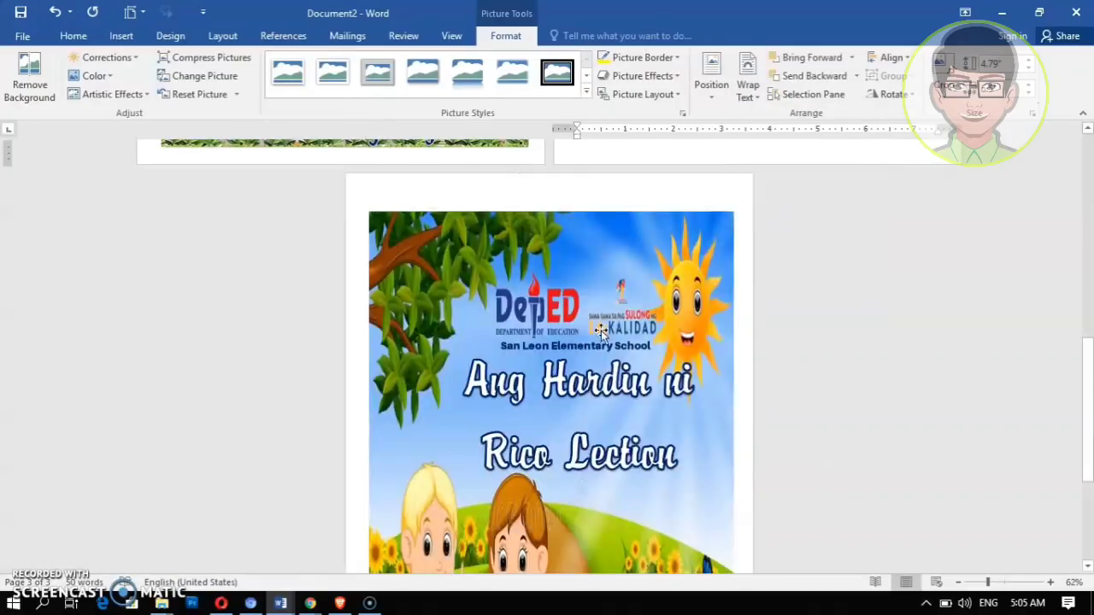
drag(1088, 381, 1090, 182)
drag(890, 286, 921, 287)
drag(748, 401, 759, 334)
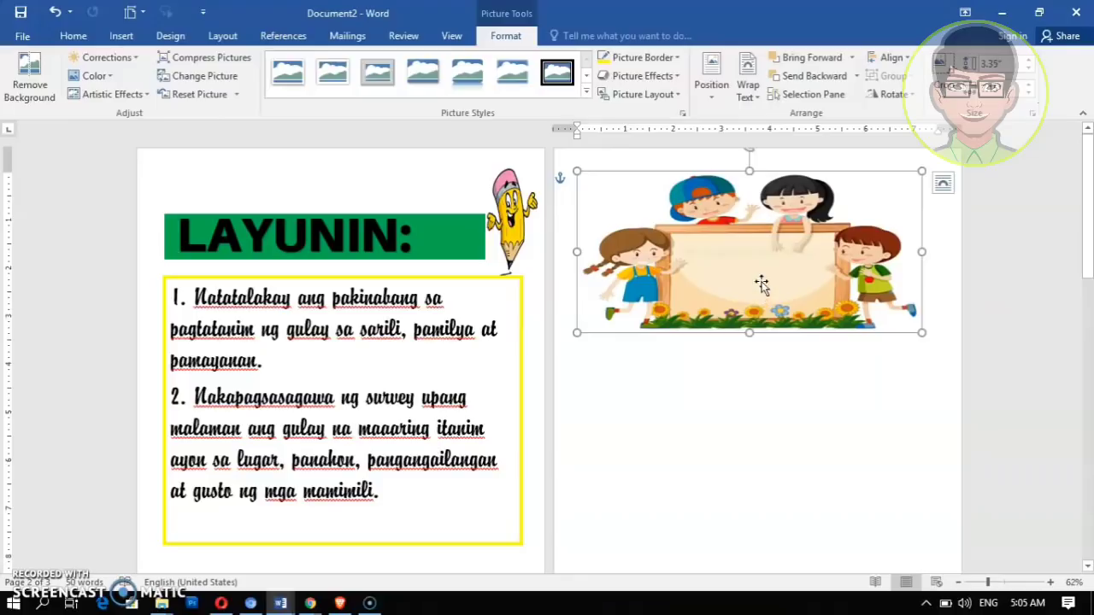
click(754, 408)
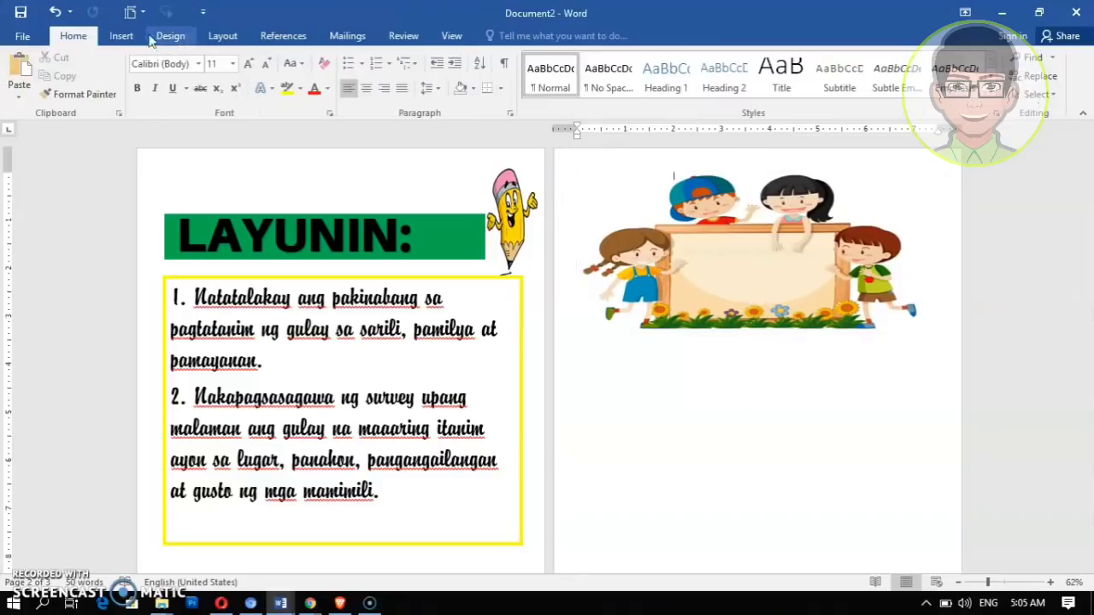
click(121, 36)
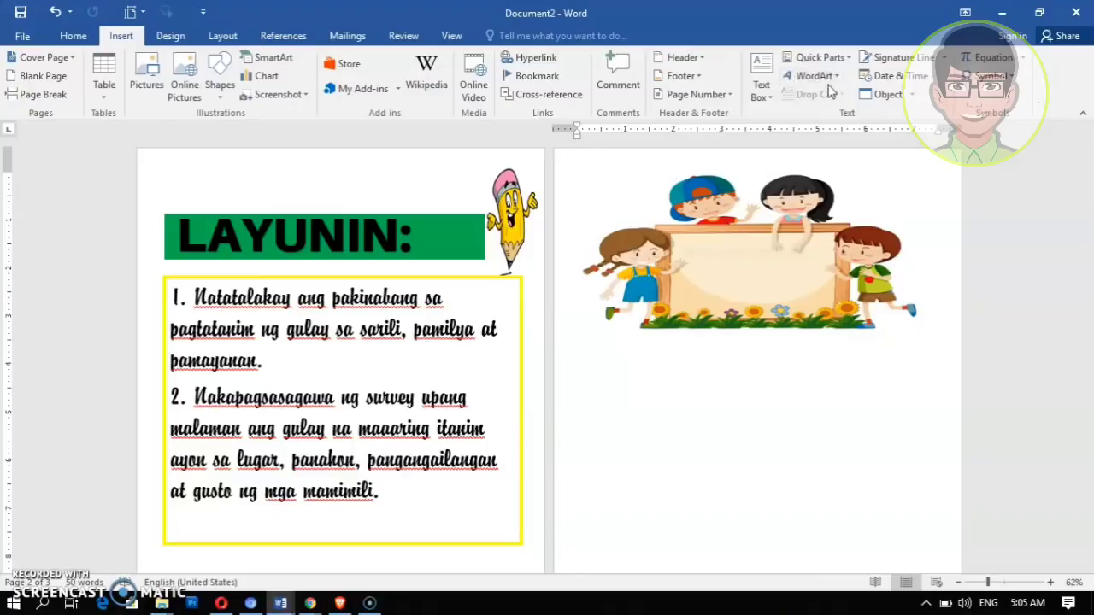
Place a plain black WordArt reading 'PAKINABANG SA' / 'PAGTATANIM NG GULAY' on the sign board
click(804, 77)
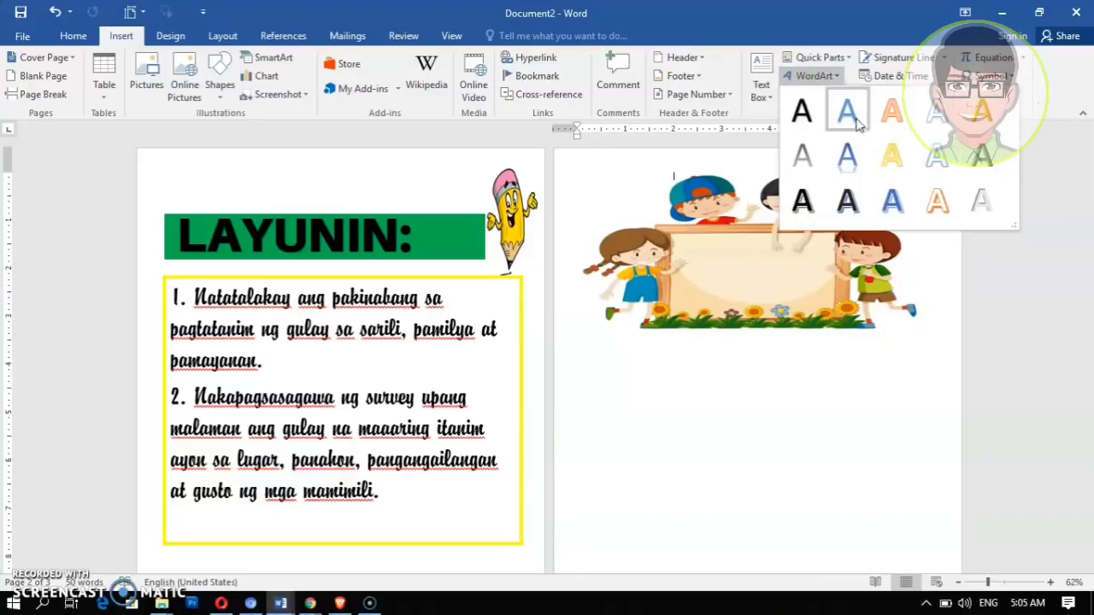
click(803, 111)
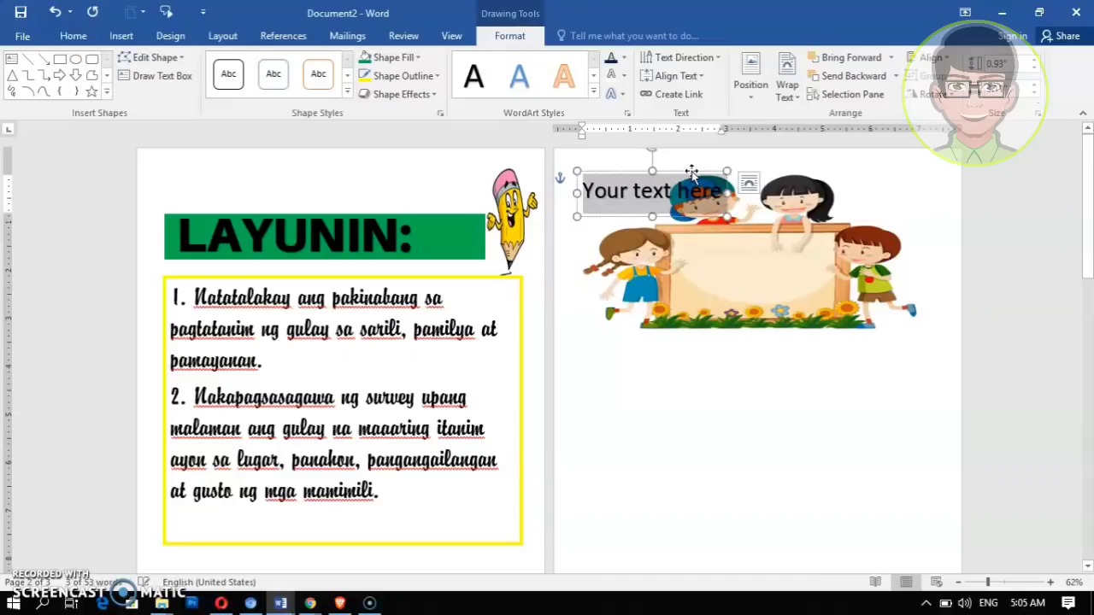
click(711, 200)
drag(711, 201, 797, 258)
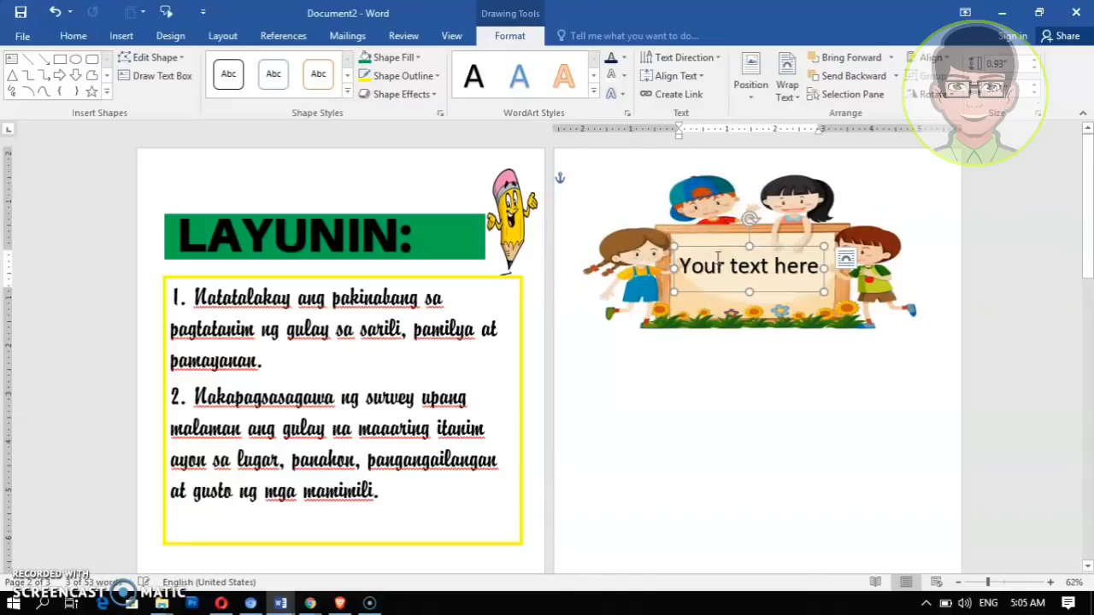
triple_click(717, 267)
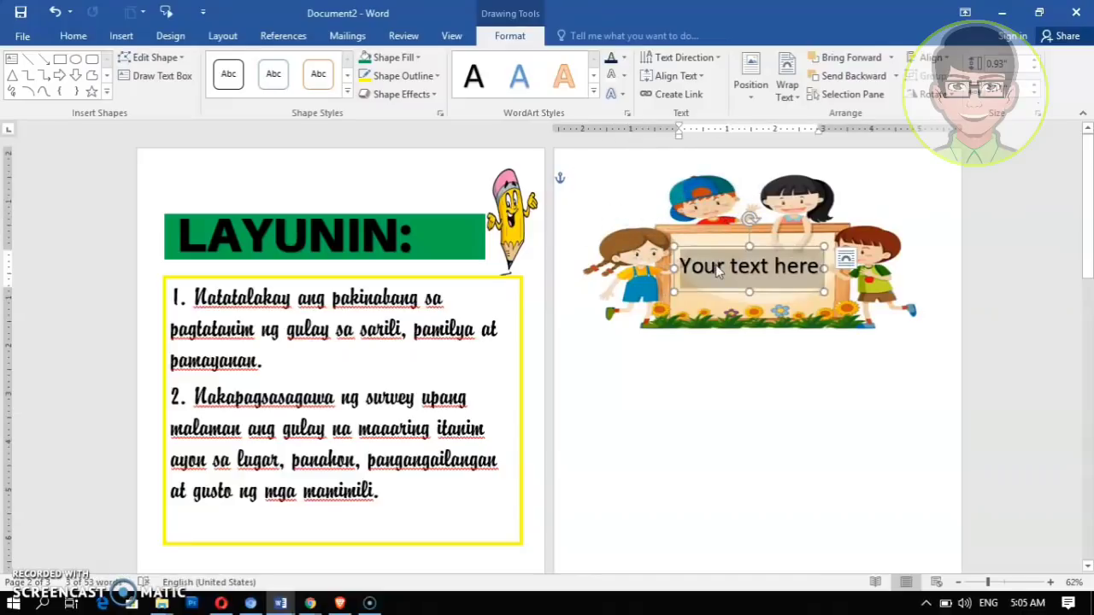
text(PA)
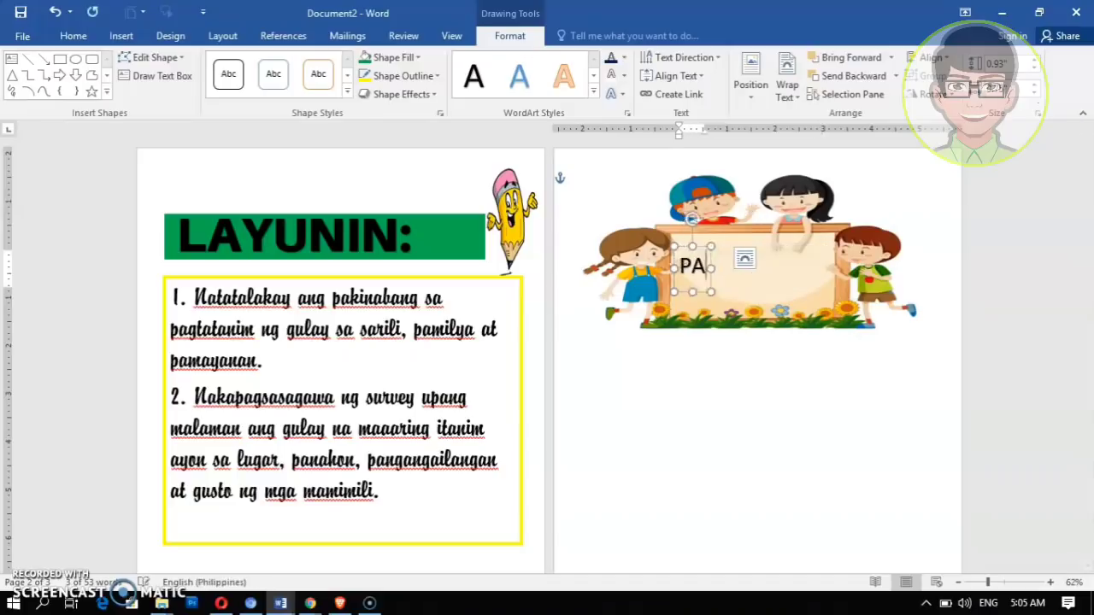
text(KINABANG SA)
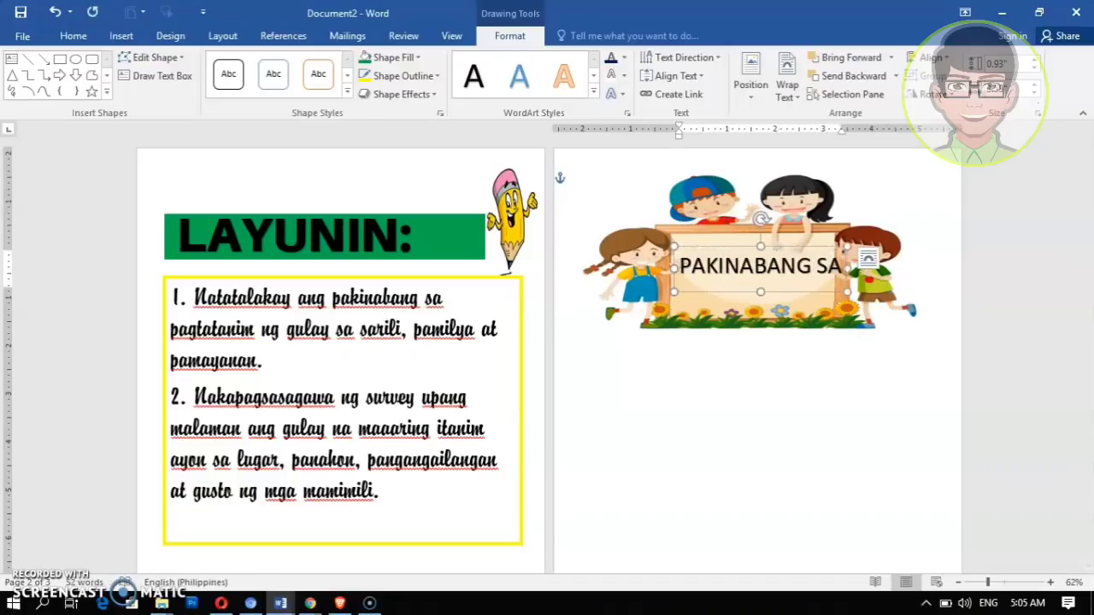
key(Return)
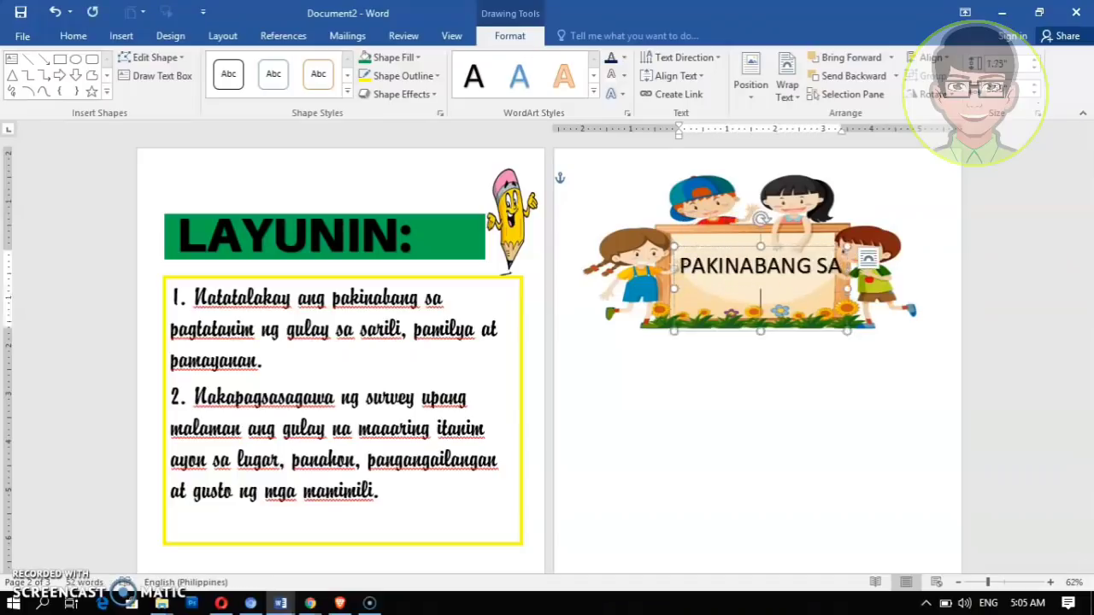
text(PAGTAT)
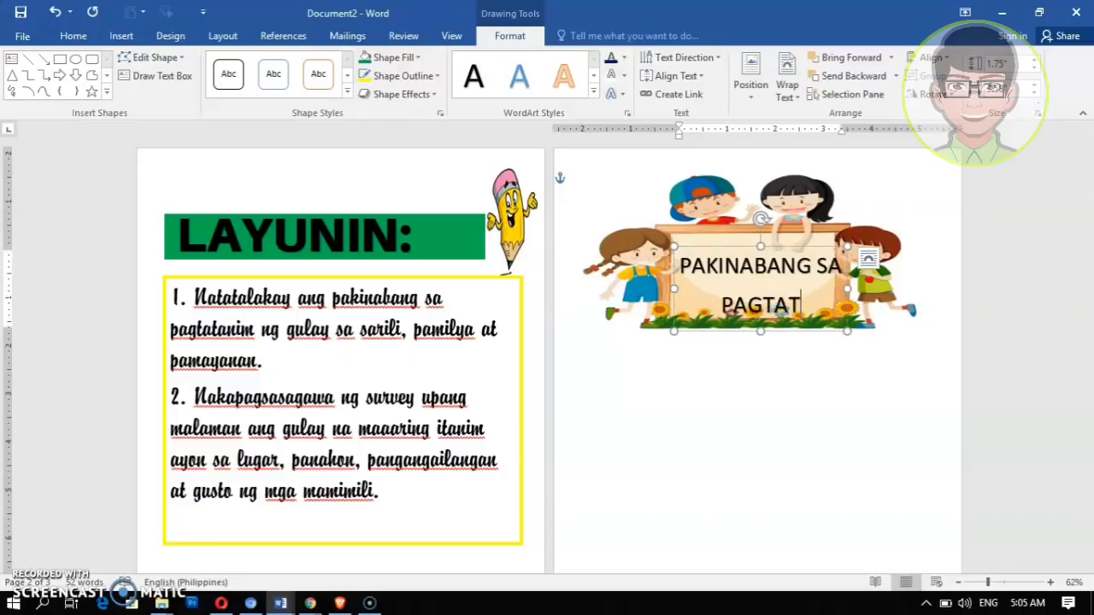
text(ANIM NG)
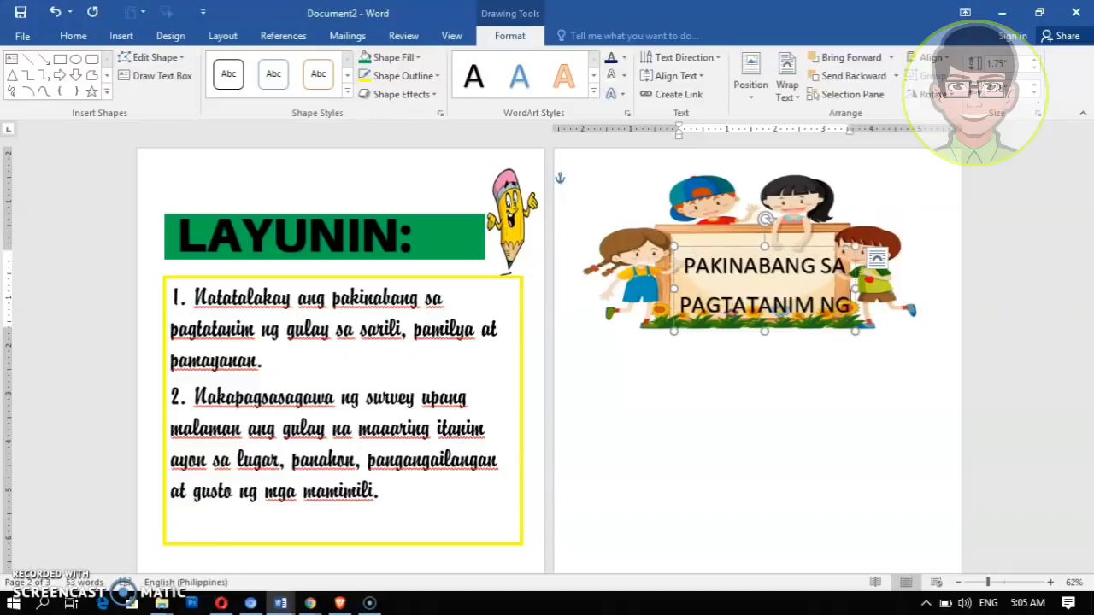
text( GULA)
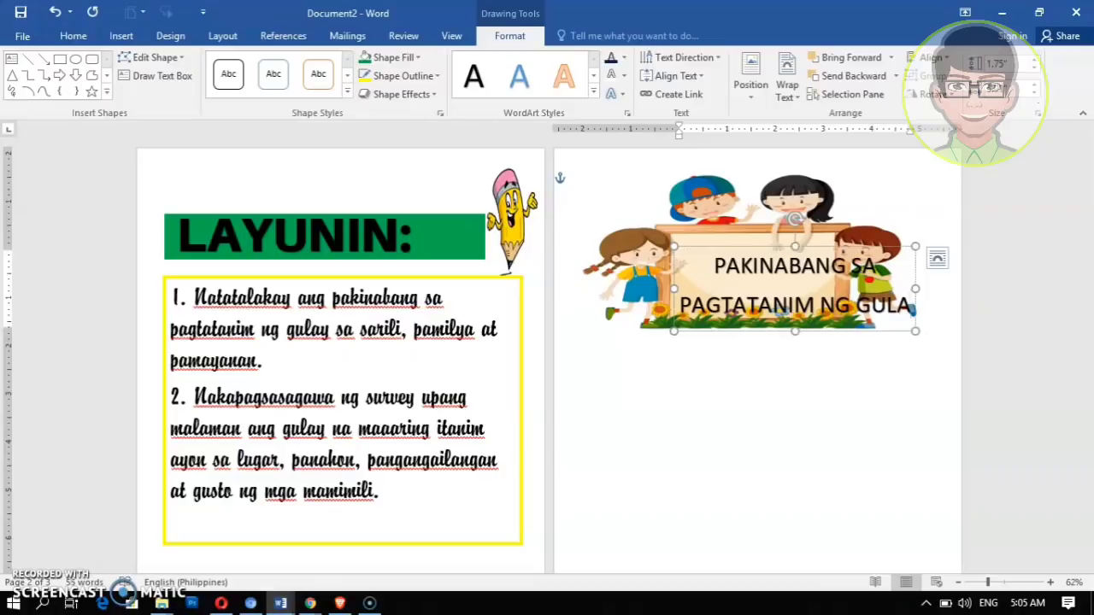
text(Y)
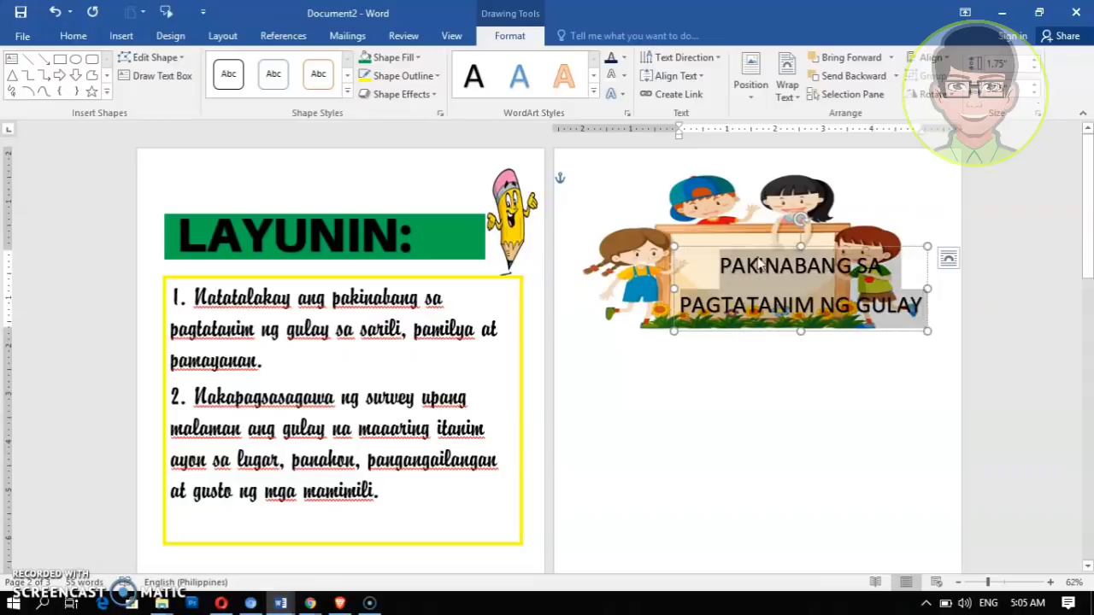
drag(764, 247, 719, 232)
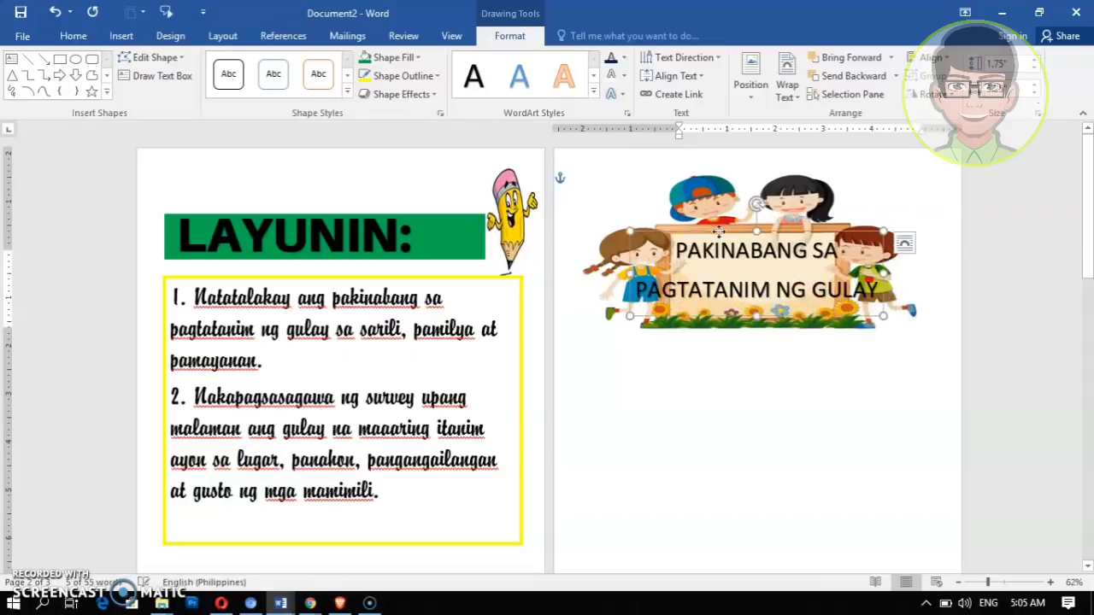
click(715, 289)
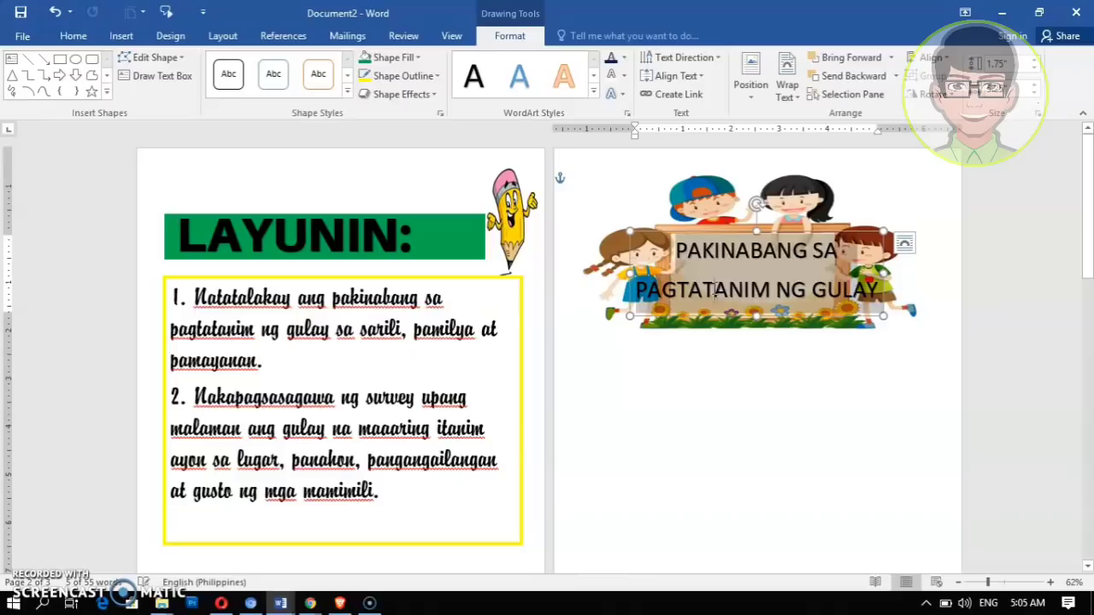
click(73, 35)
click(264, 67)
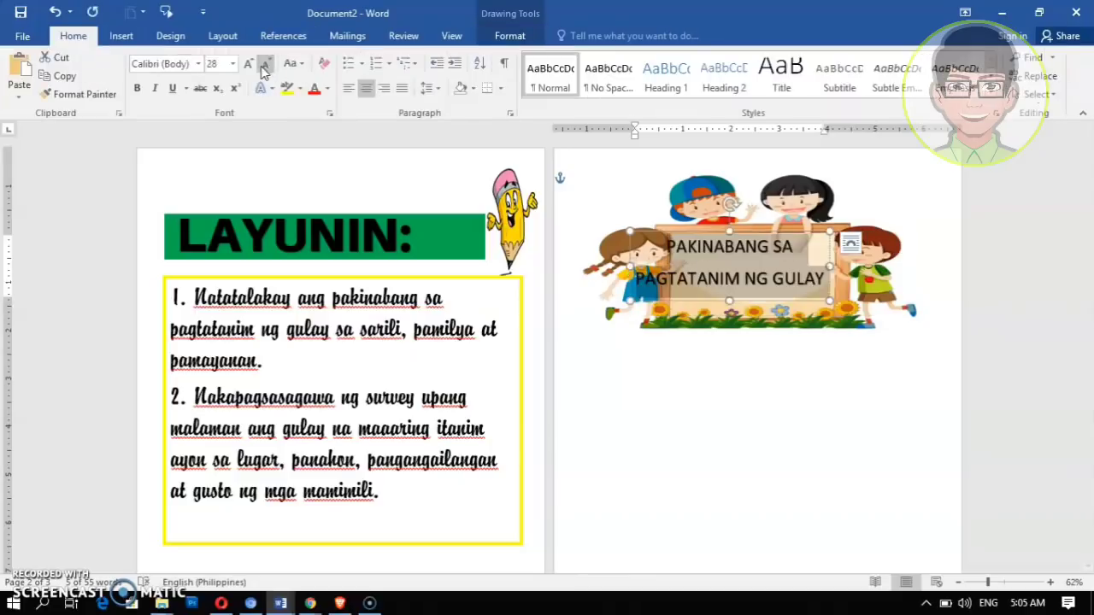
drag(703, 236, 731, 237)
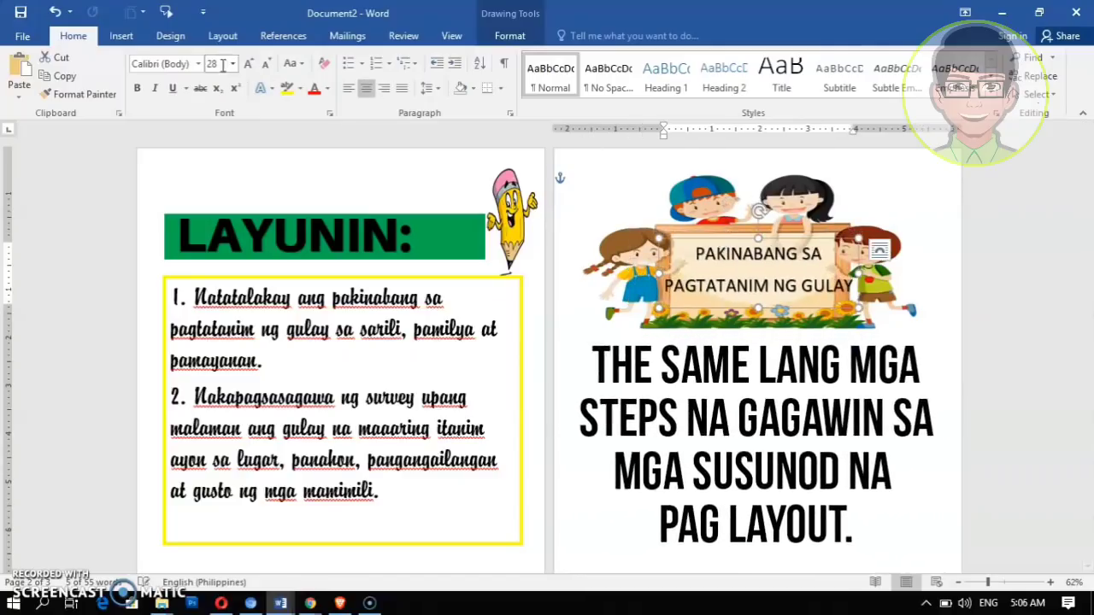
click(266, 67)
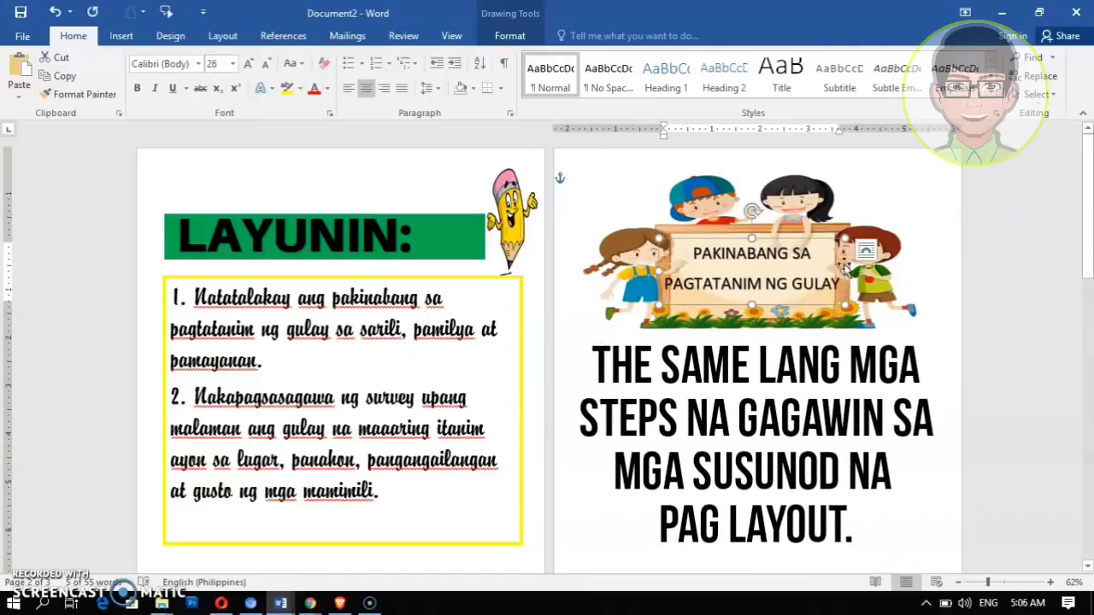
drag(799, 241, 804, 238)
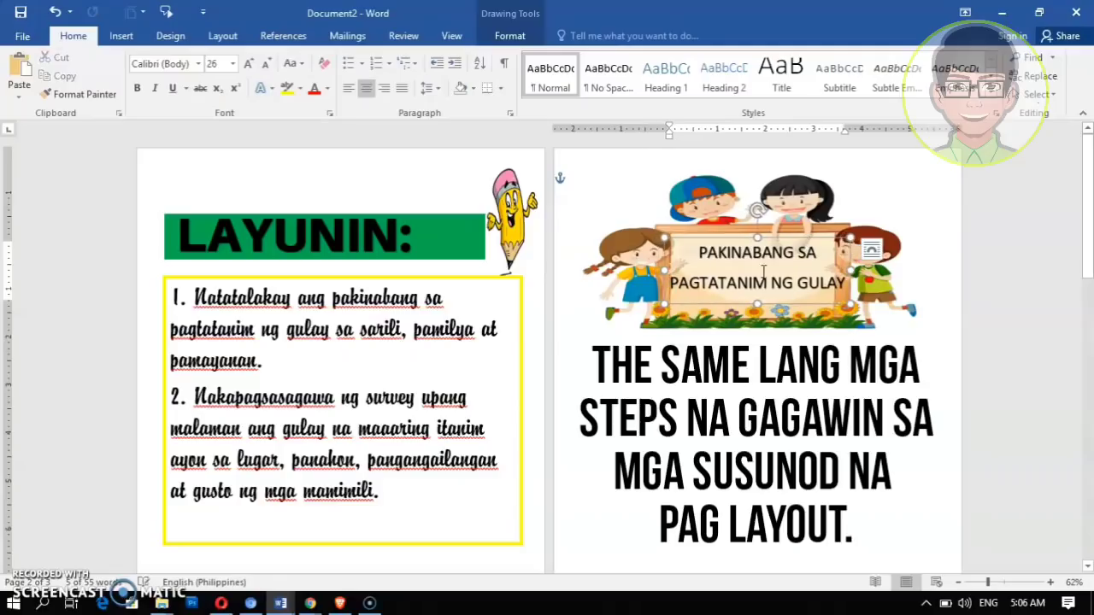
click(198, 63)
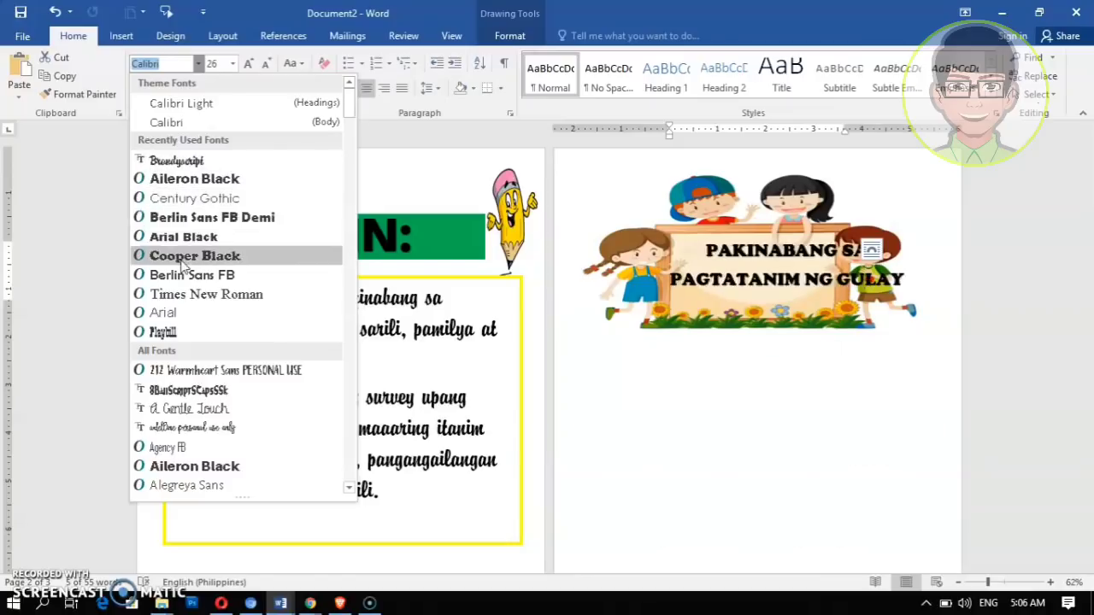
click(177, 160)
drag(699, 242, 707, 247)
click(673, 365)
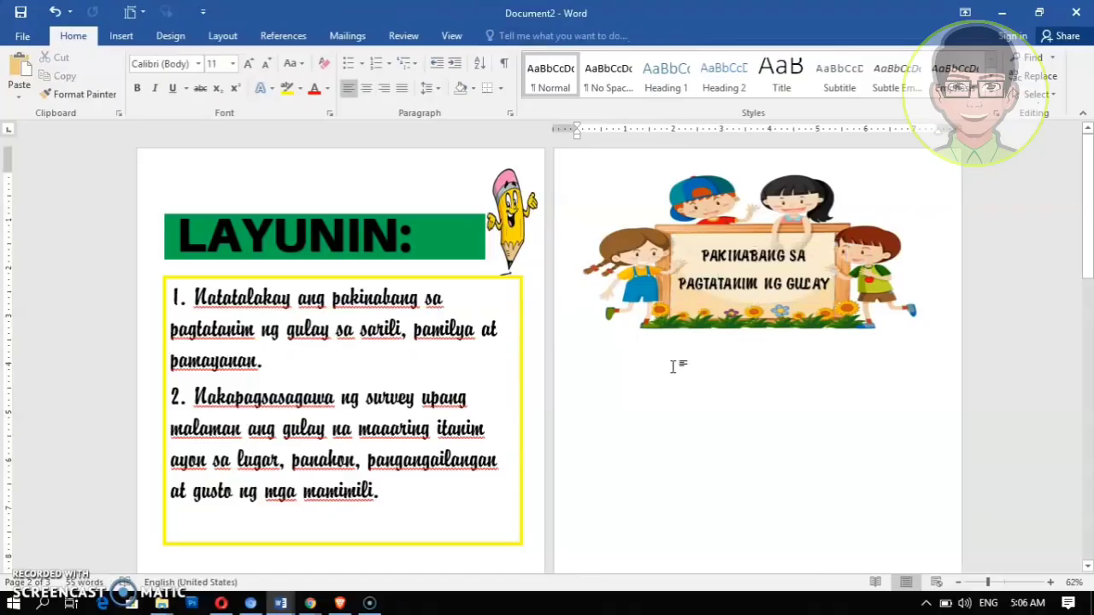
scroll(674, 366, down, 5)
scroll(675, 342, up, 2)
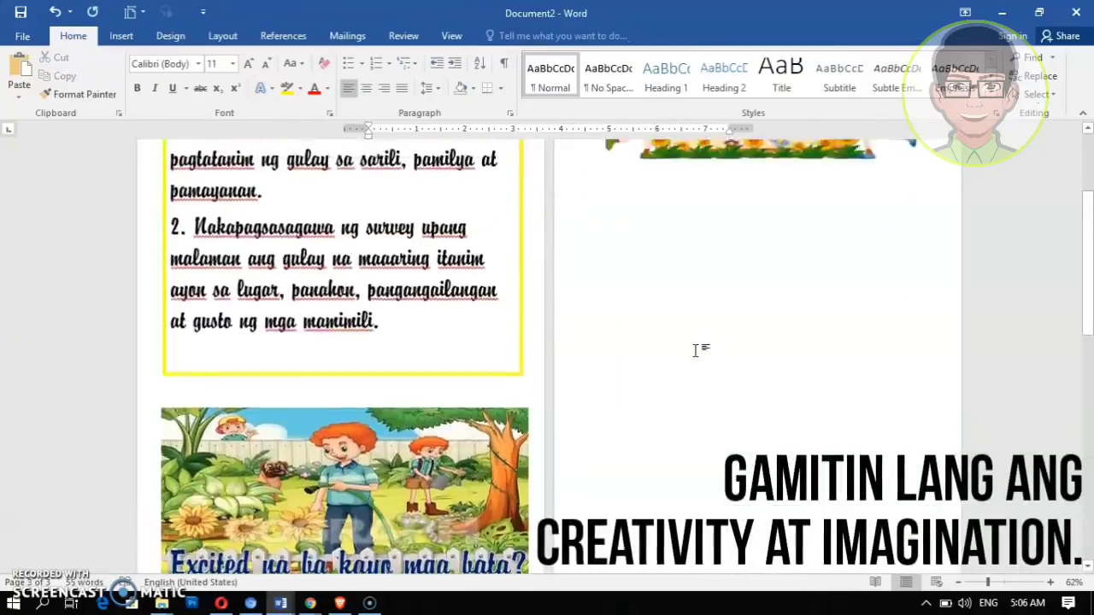
scroll(695, 350, up, 3)
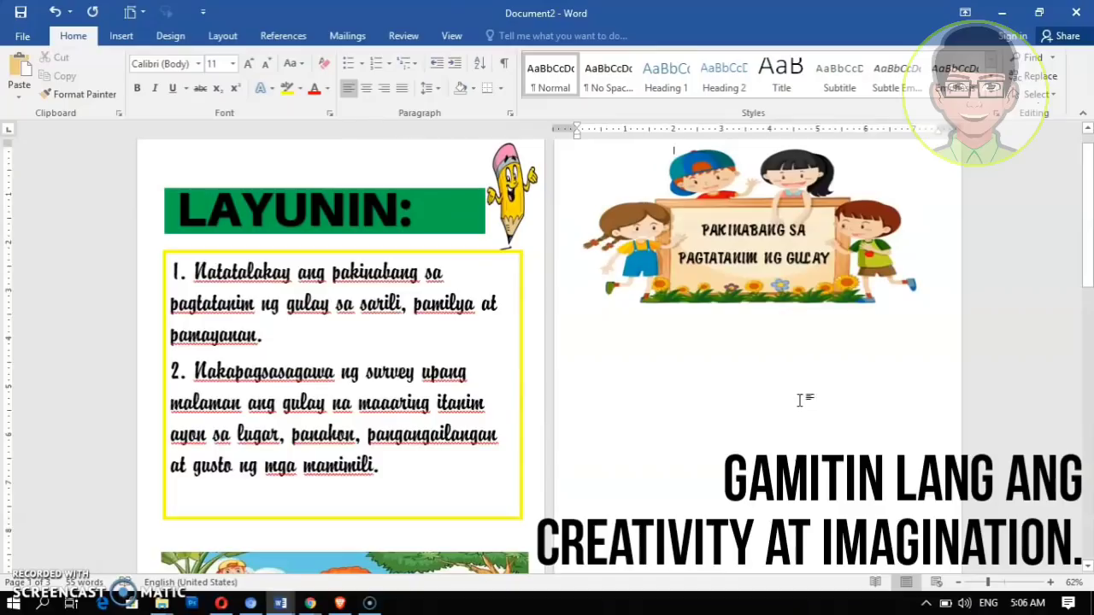
scroll(800, 389, down, 3)
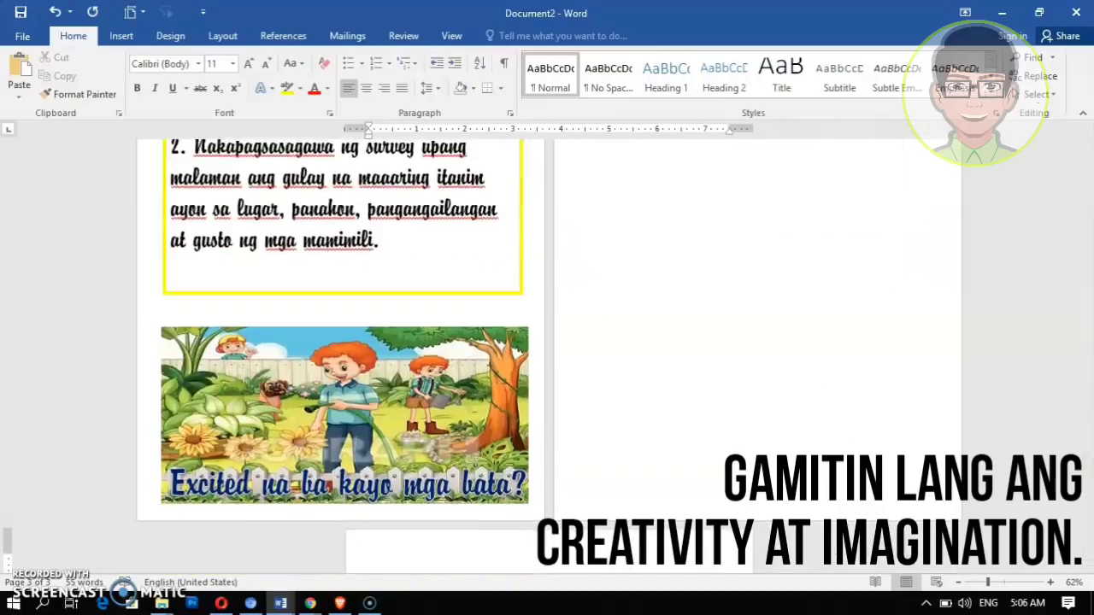
scroll(790, 441, up, 3)
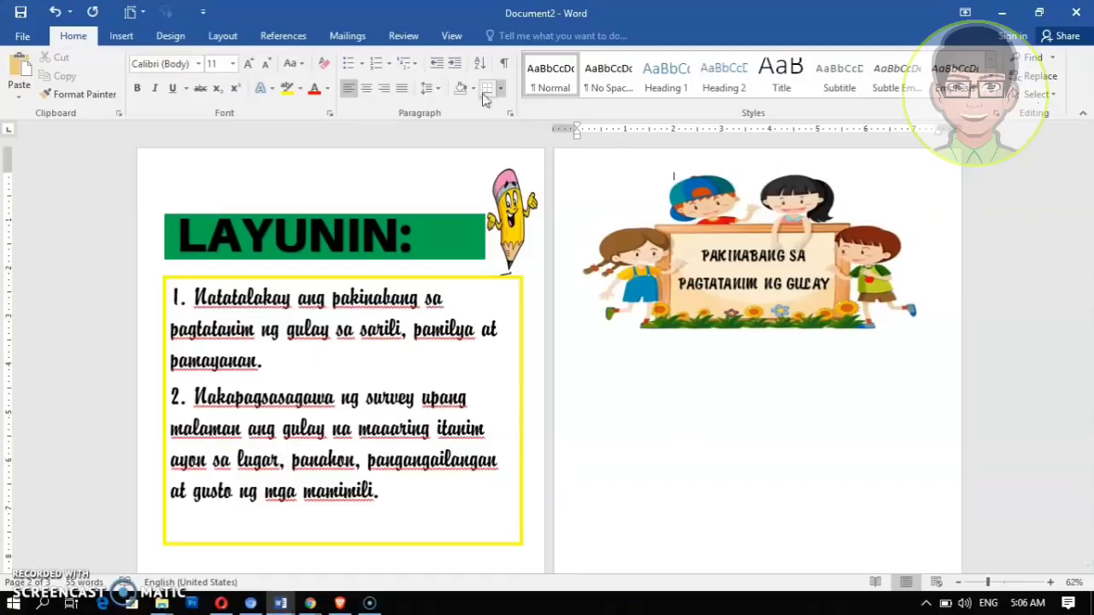
Insert a Simple Text Box below the kids' picture, widened and stretched to about 4.18" tall
click(120, 35)
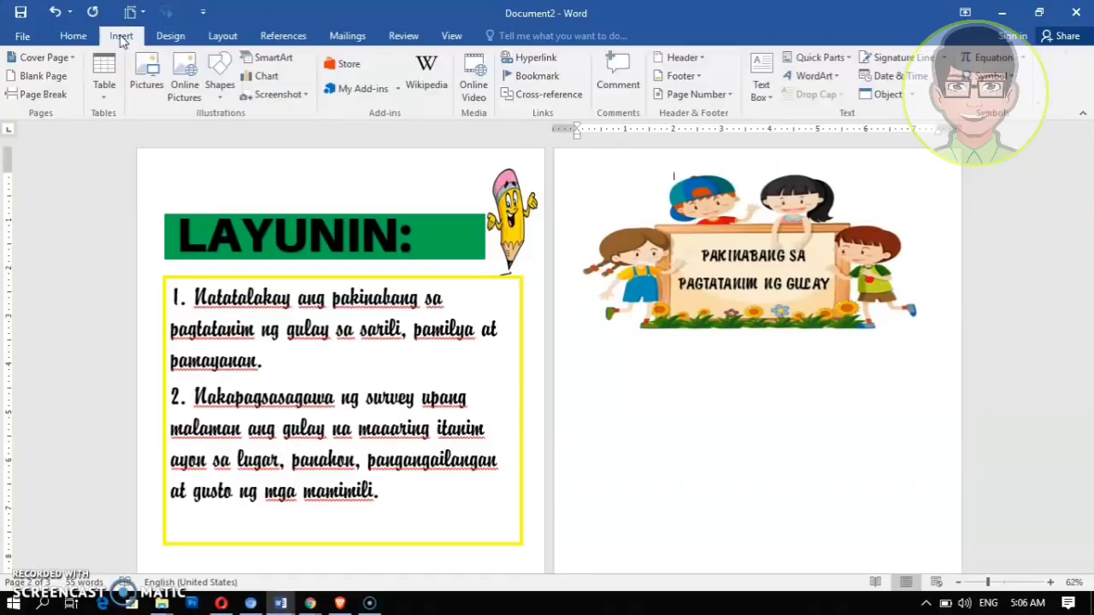
click(763, 90)
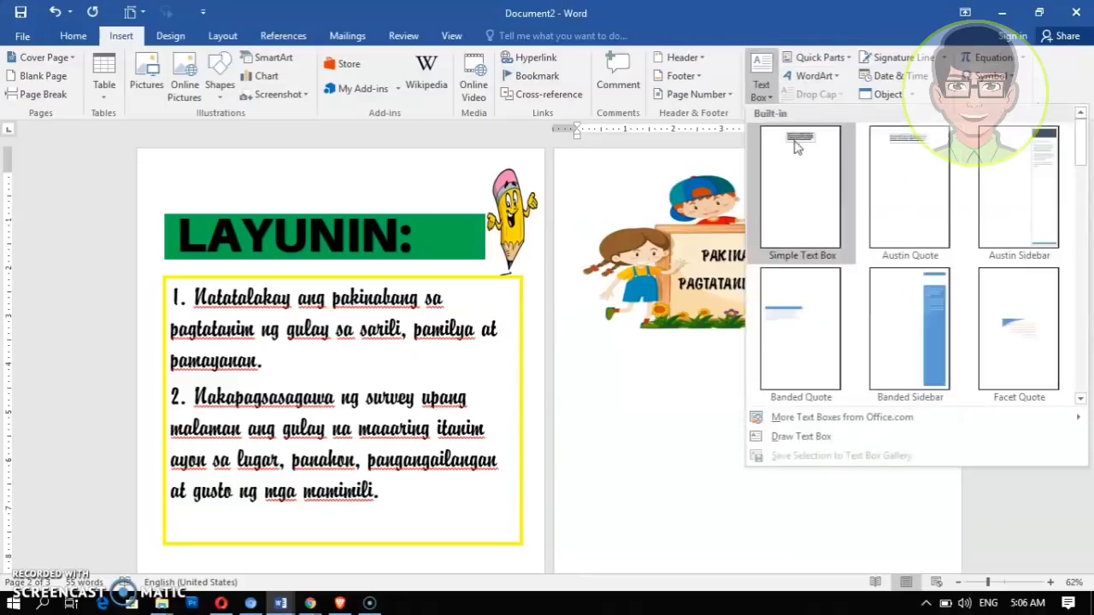
click(796, 145)
mouse_move(732, 180)
mouse_down()
mouse_move(686, 359)
mouse_move(660, 331)
mouse_up()
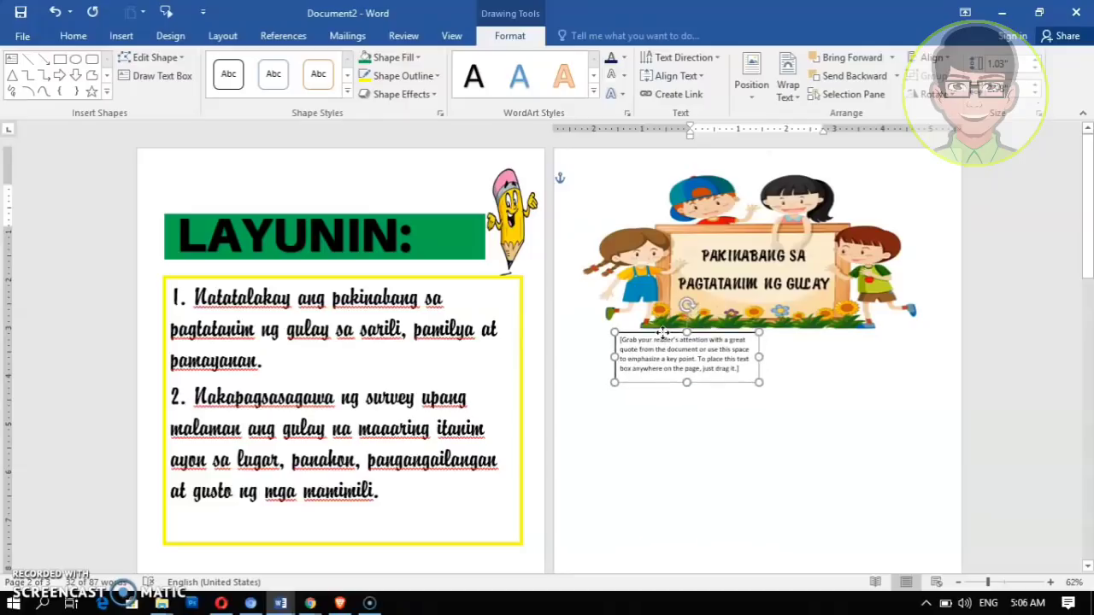
drag(757, 359, 923, 376)
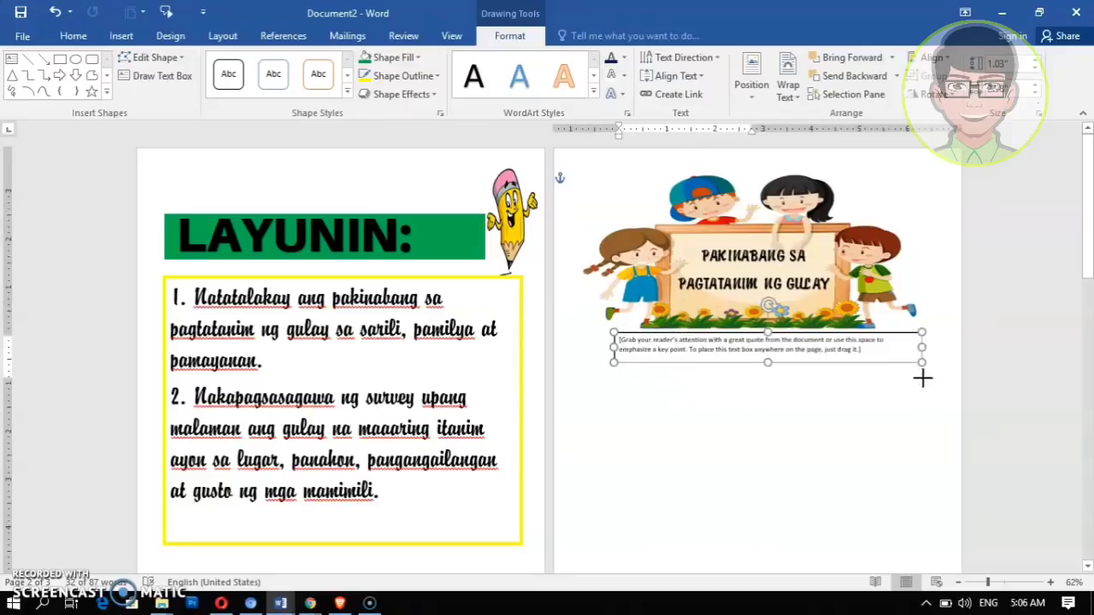
drag(770, 391, 760, 530)
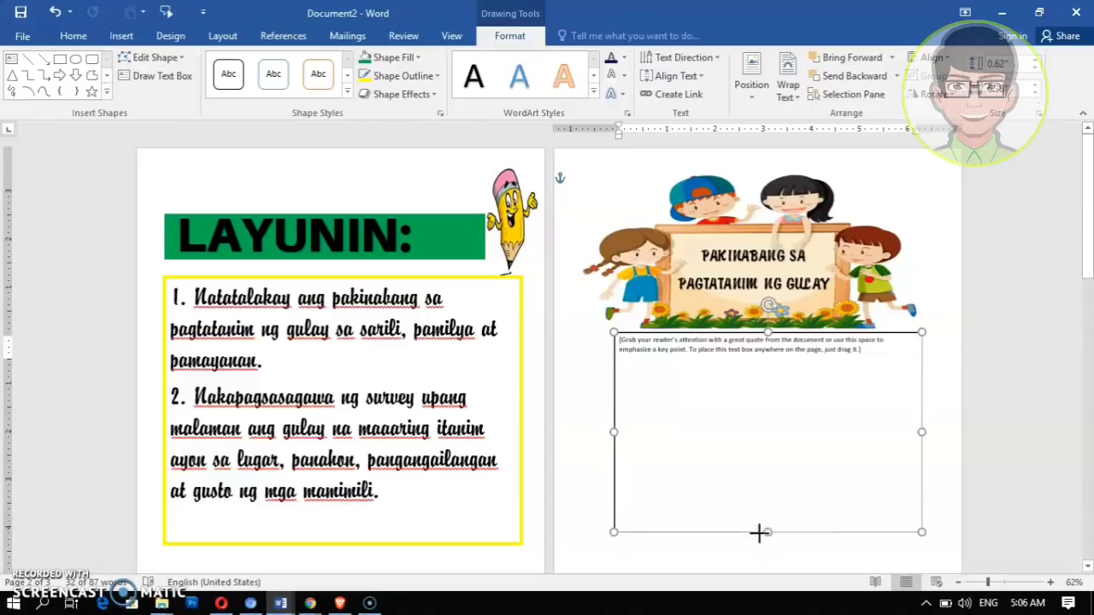
click(659, 357)
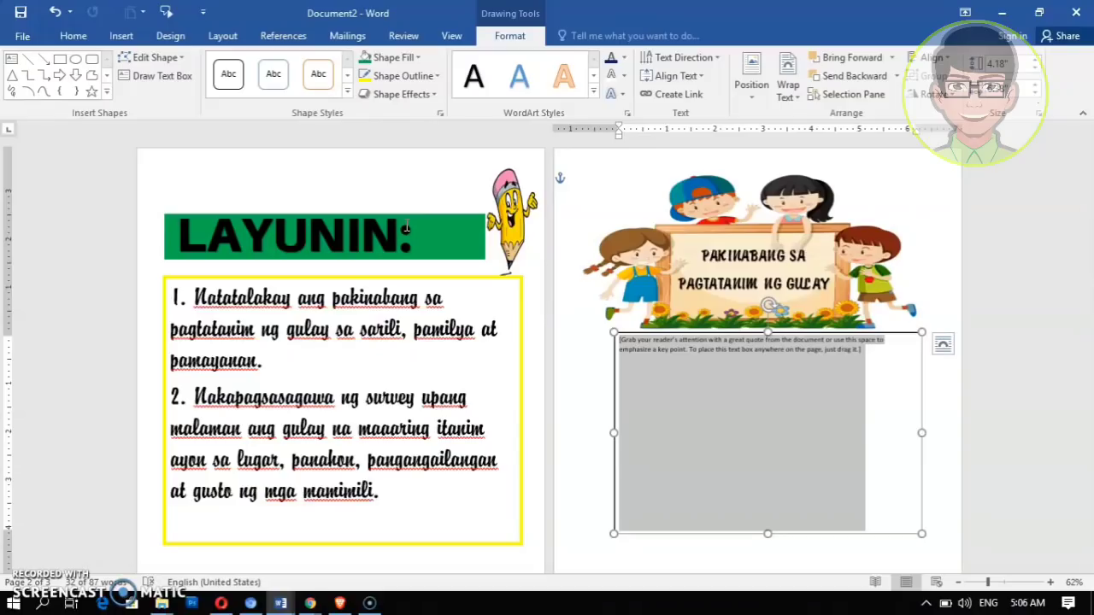
Type the heading 'Mga Pakinabang ng Paghahalaman' in 24-pt Aileron Black
text(Mga)
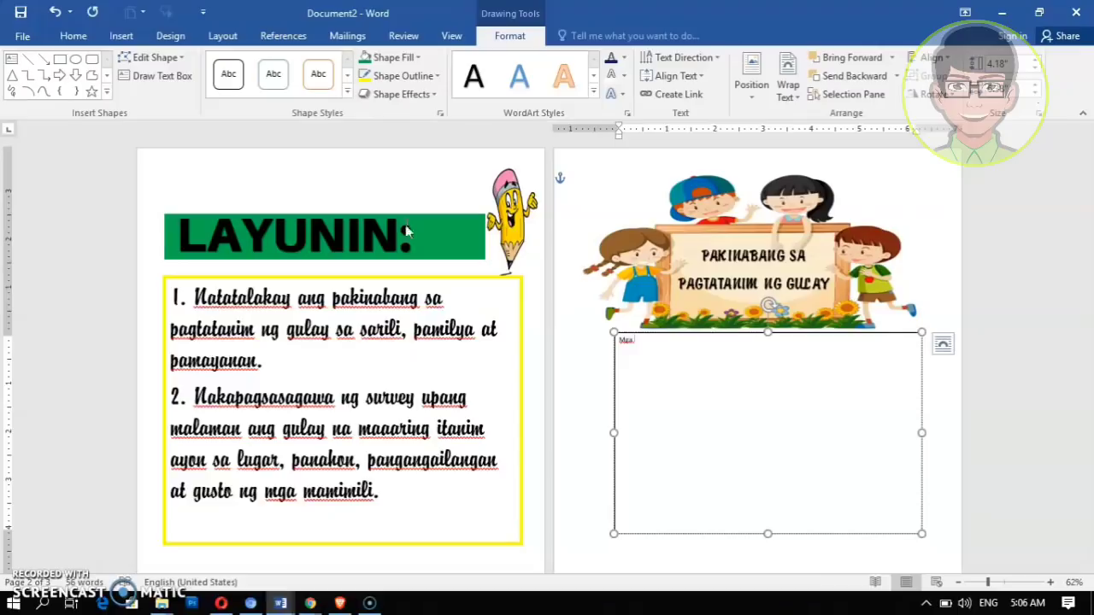
click(74, 36)
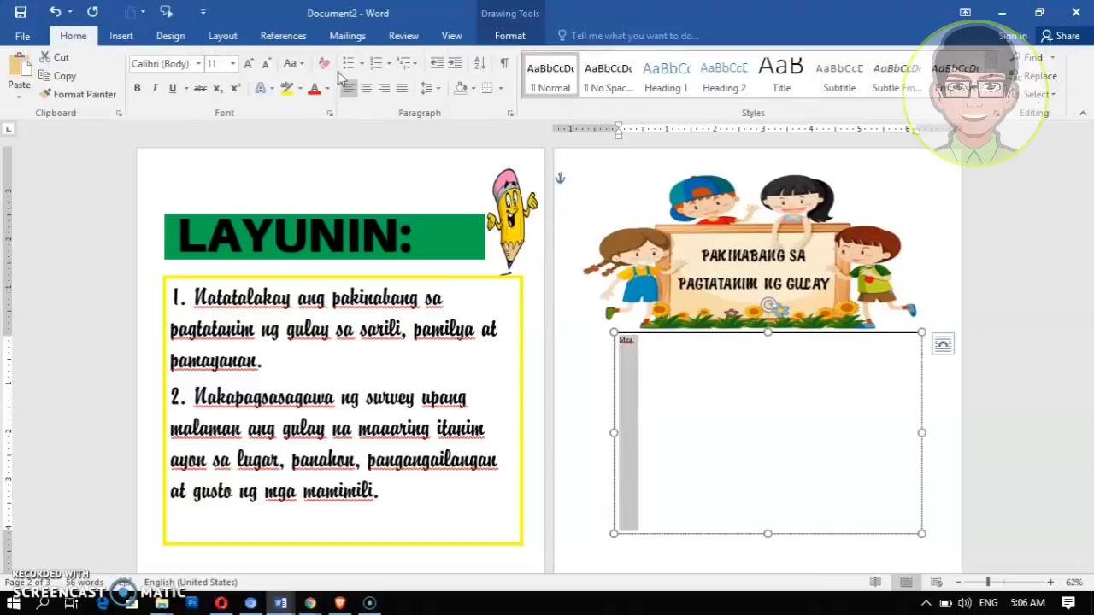
click(247, 67)
click(248, 67)
click(248, 66)
click(248, 66)
click(248, 67)
click(248, 66)
click(248, 67)
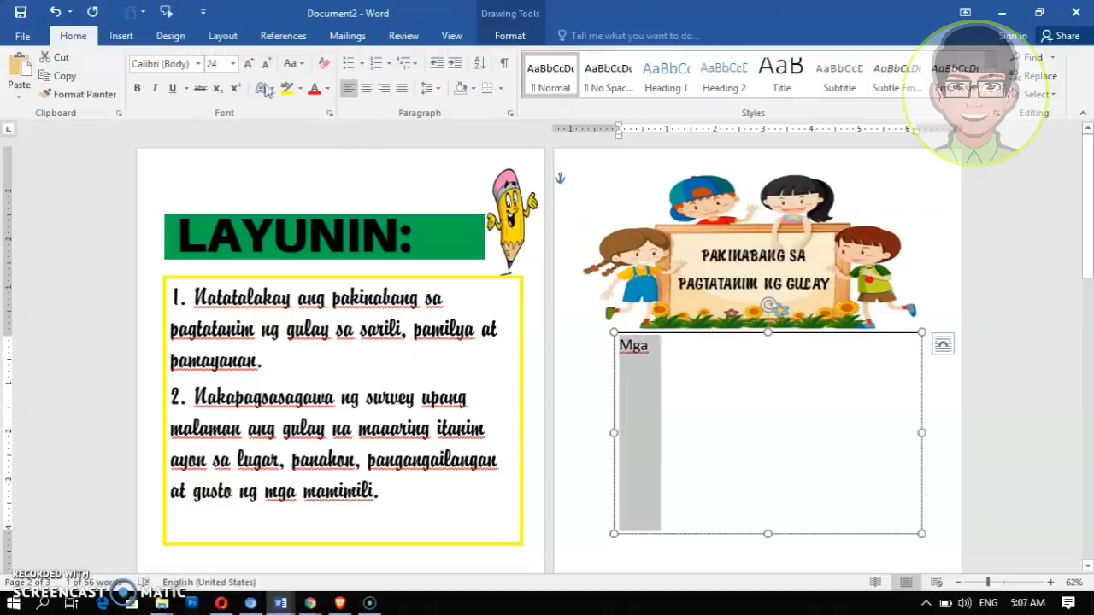
click(198, 64)
click(188, 169)
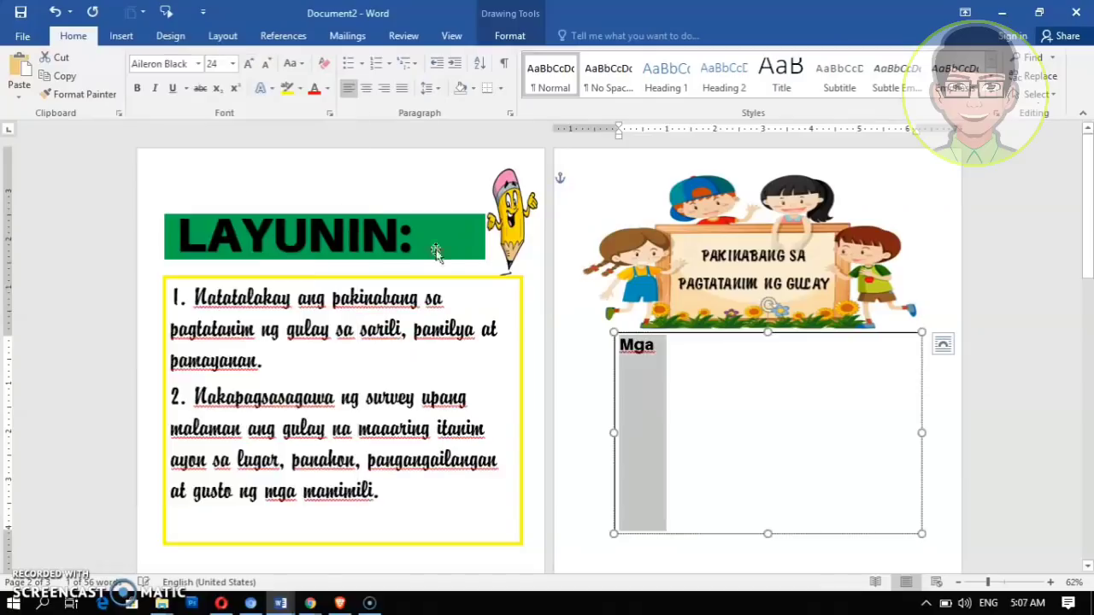
click(676, 347)
text(Pakinabang)
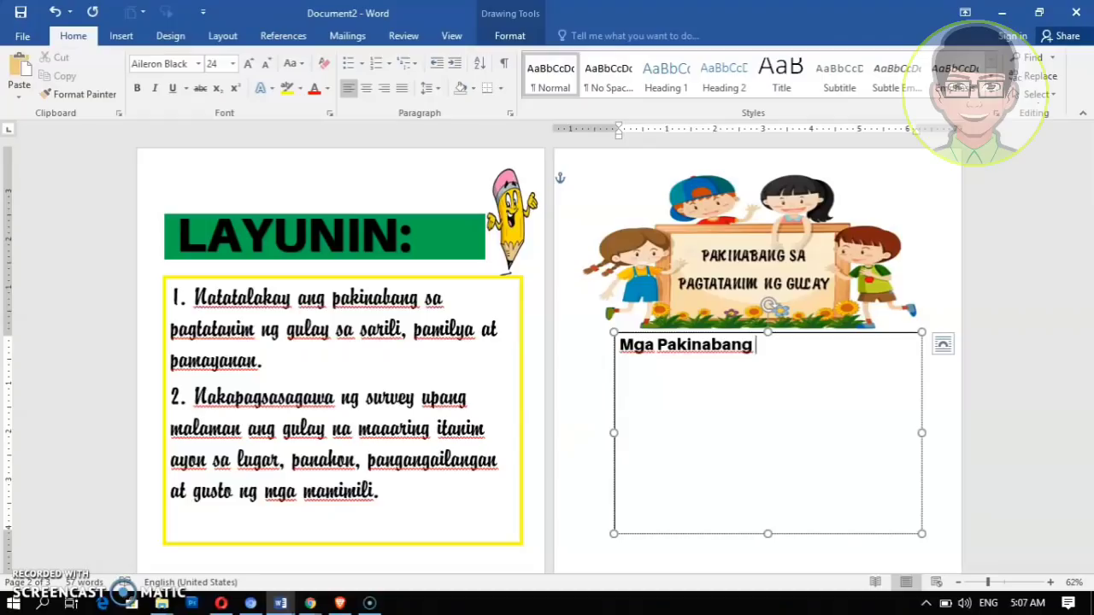
text(ng Paghahalaman)
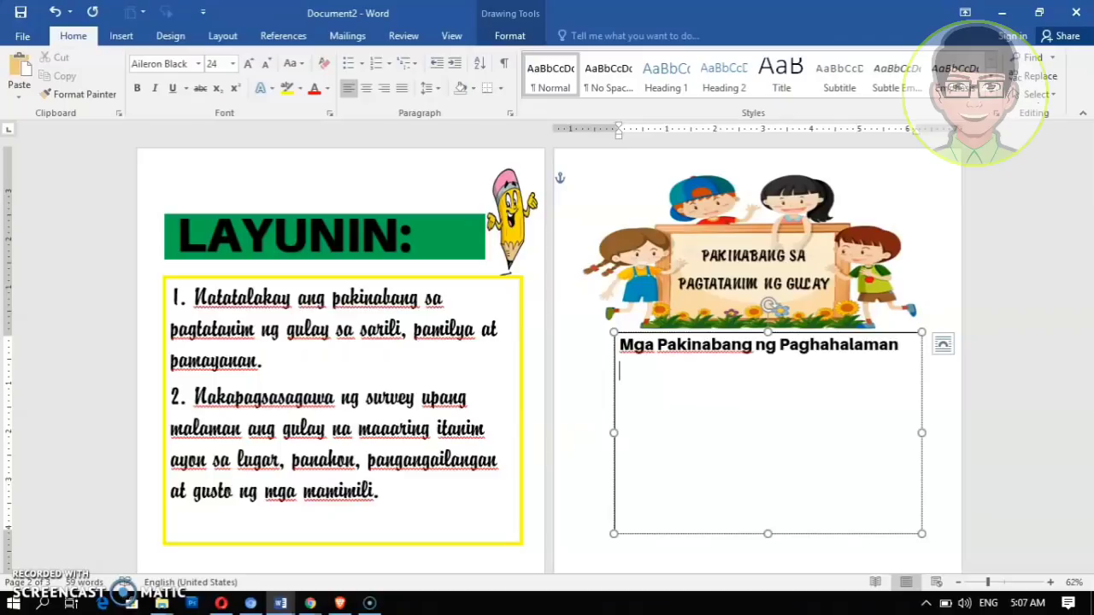
key(Return)
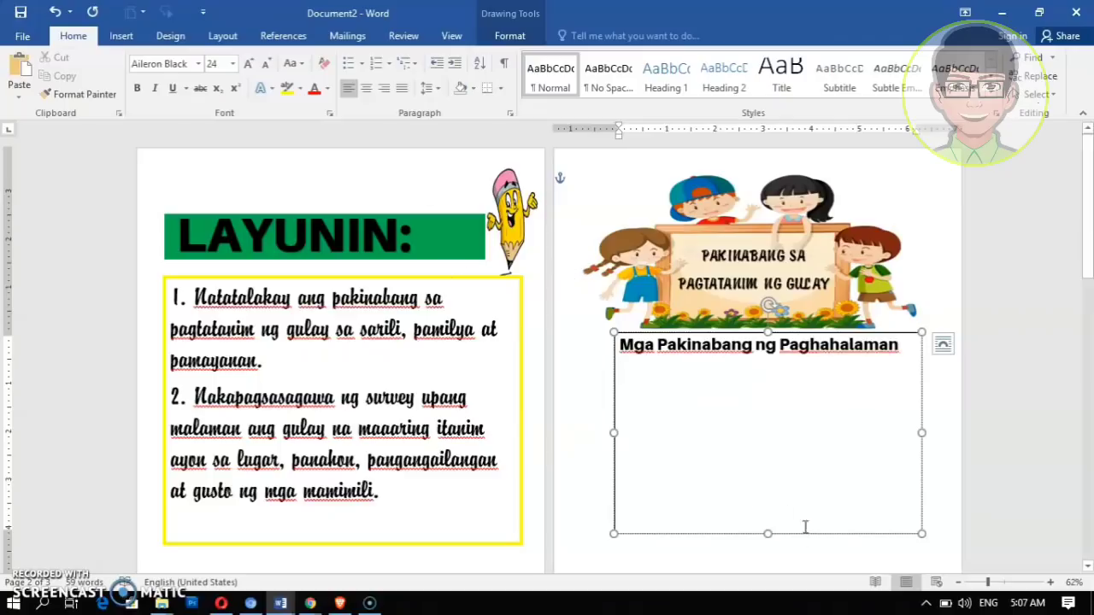
Enlarge the text box, centre its text, and add a line of filler letters below the heading
scroll(806, 527, down, 3)
drag(770, 416, 767, 546)
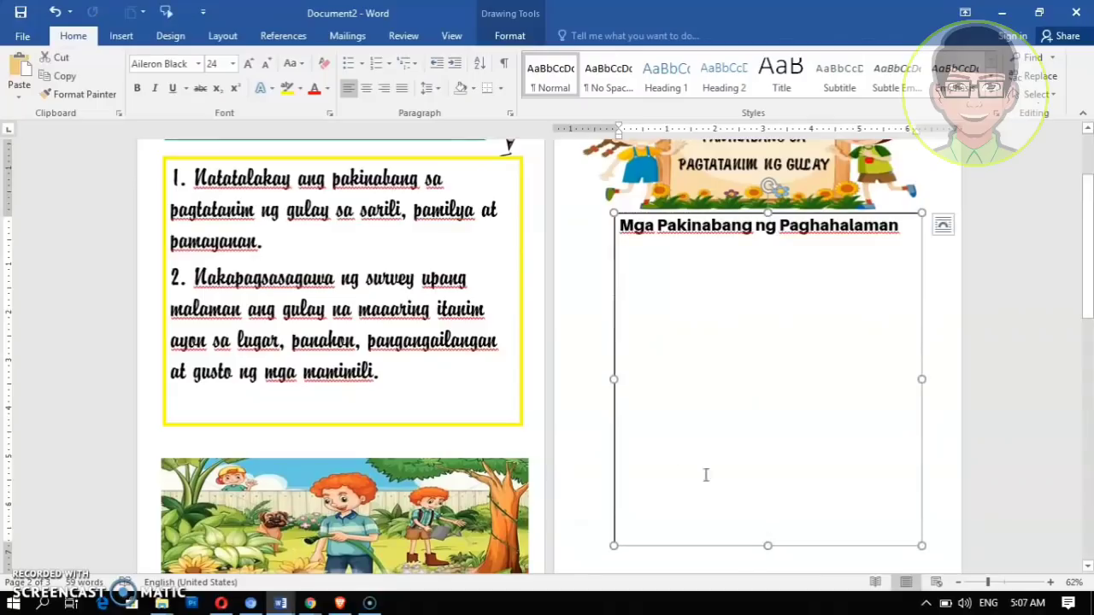
drag(613, 378, 596, 379)
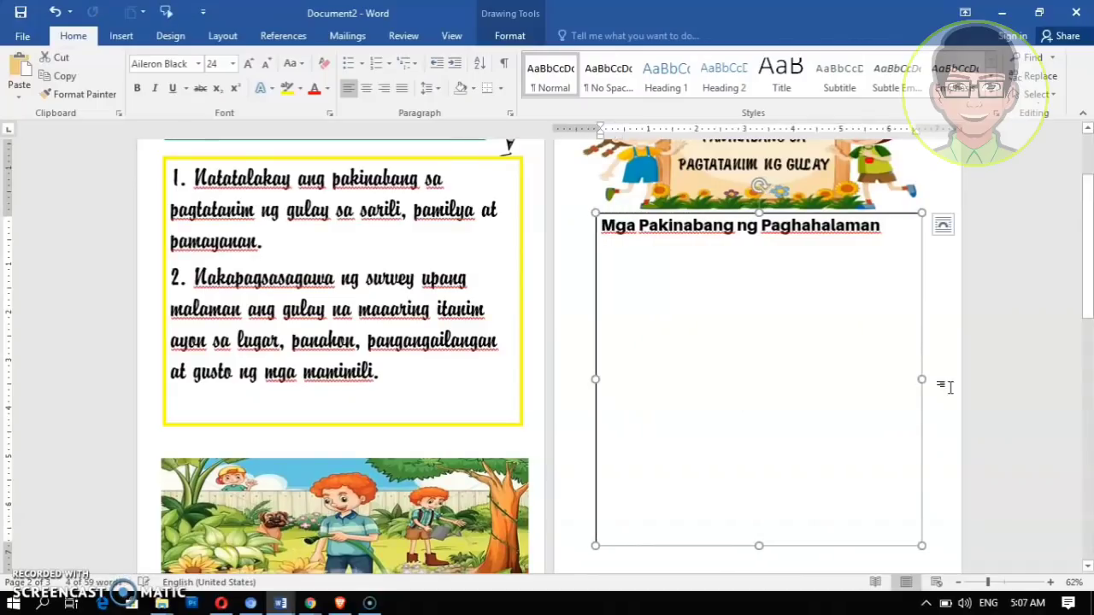
drag(921, 379, 935, 380)
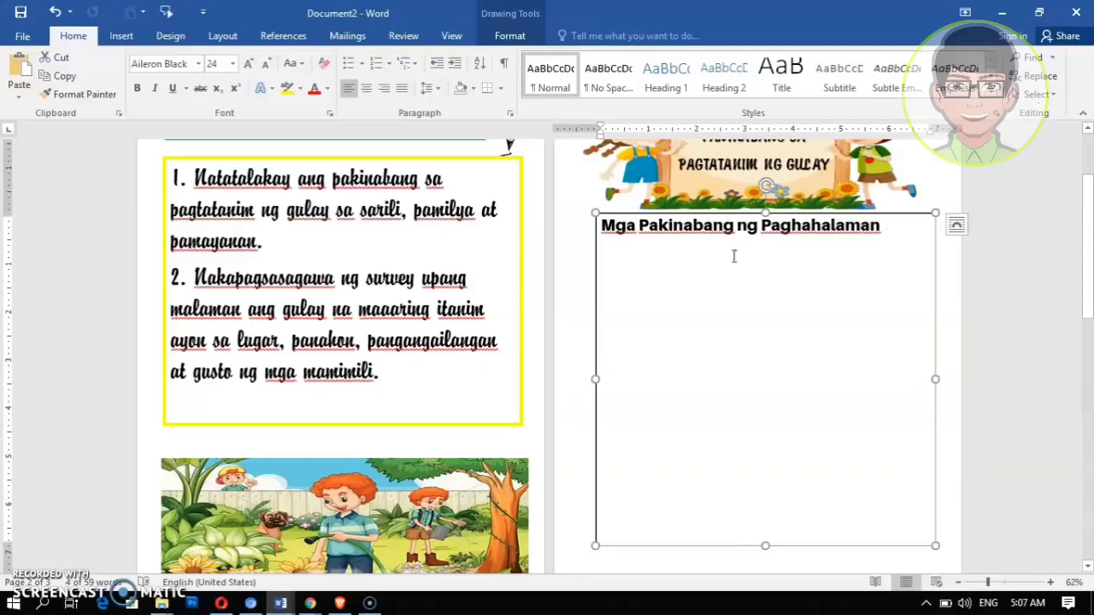
key(ctrl+a)
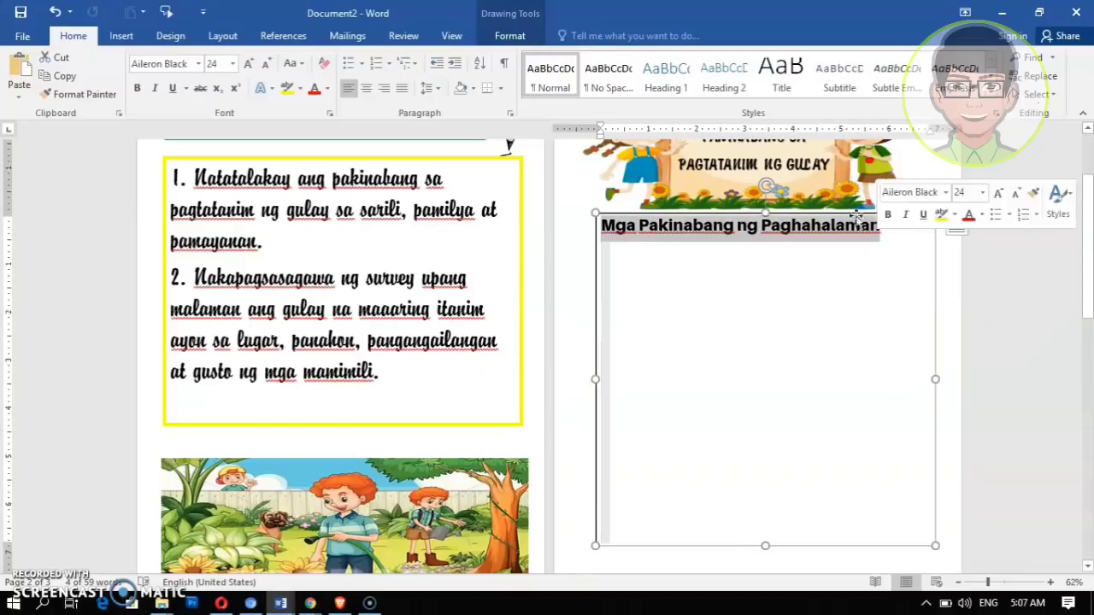
key(ctrl+e)
click(750, 287)
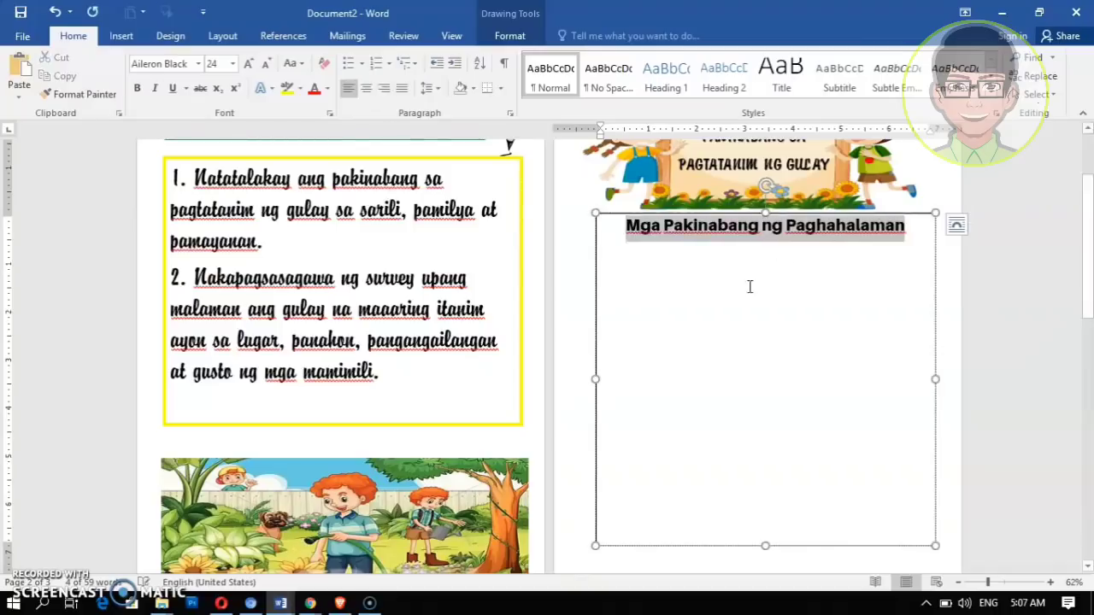
text(akjhfskjhfkjahskhdgkslJDGKdhgjlkhlgkjhzdk)
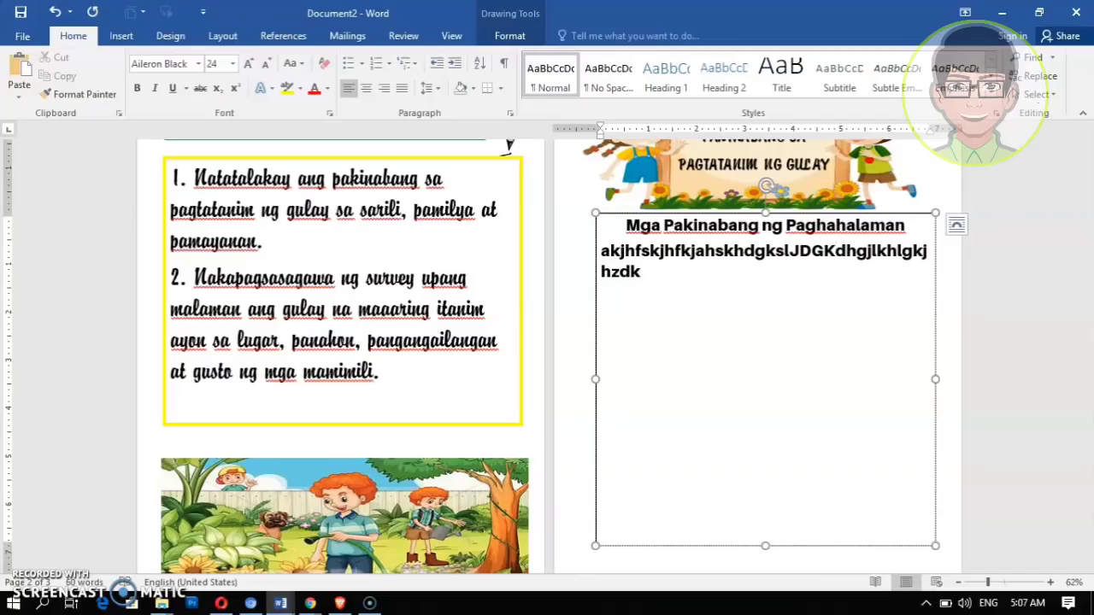
click(907, 228)
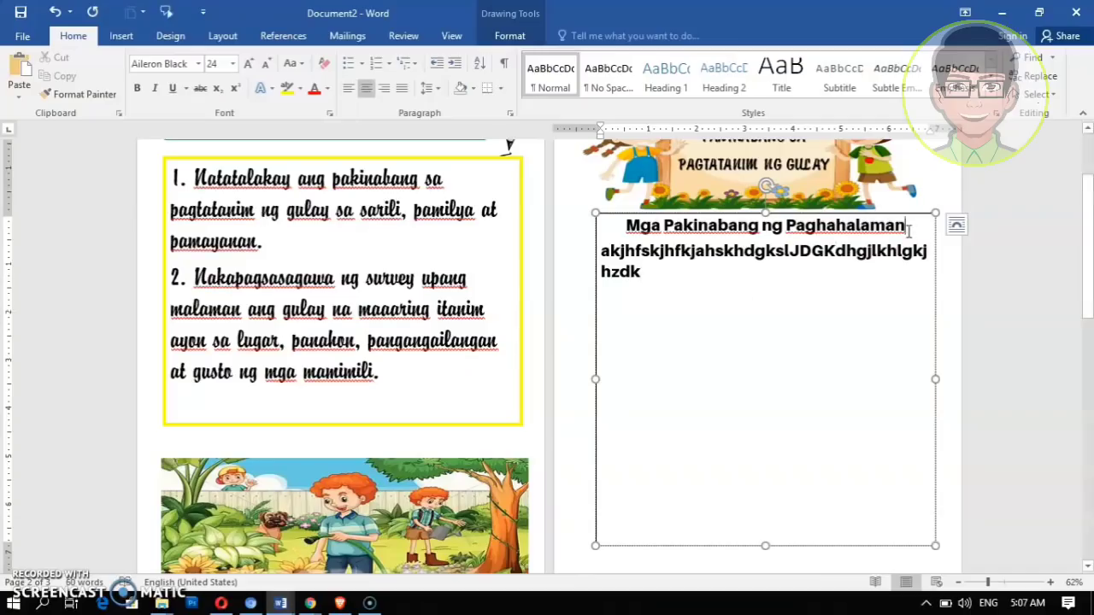
key(Return)
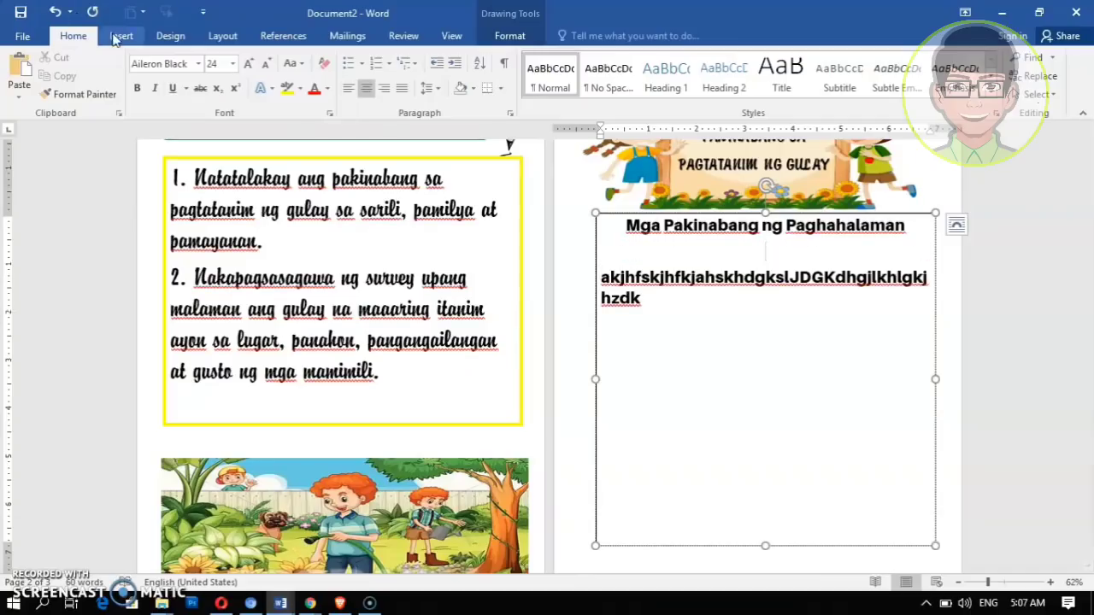
Copy the trash-can clip art from the clip-art document and paste it into Document2
mouse_move(280, 604)
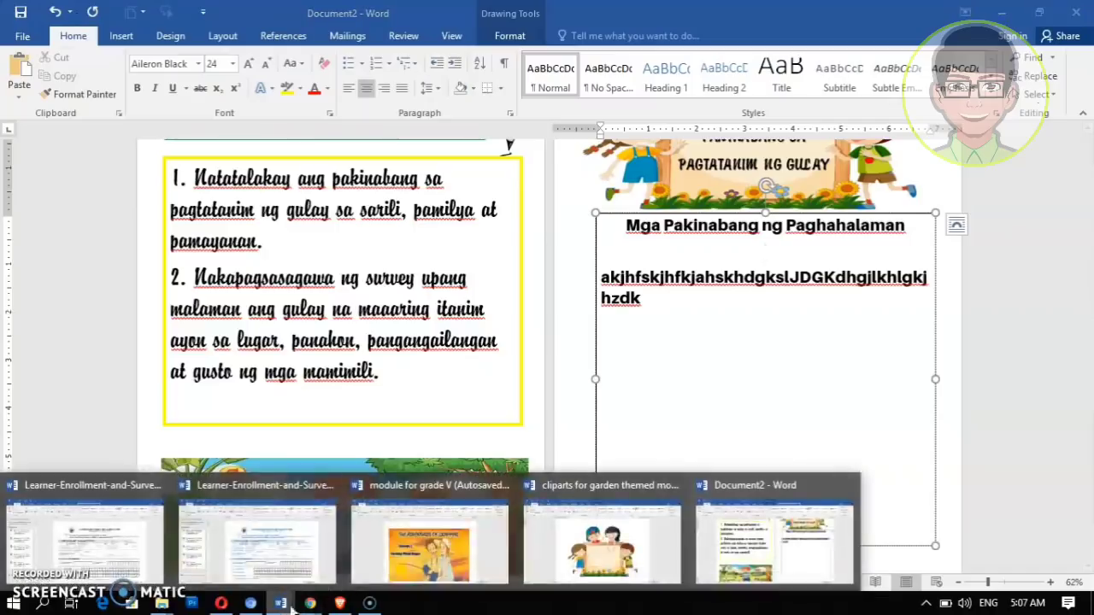
click(606, 539)
right_click(363, 545)
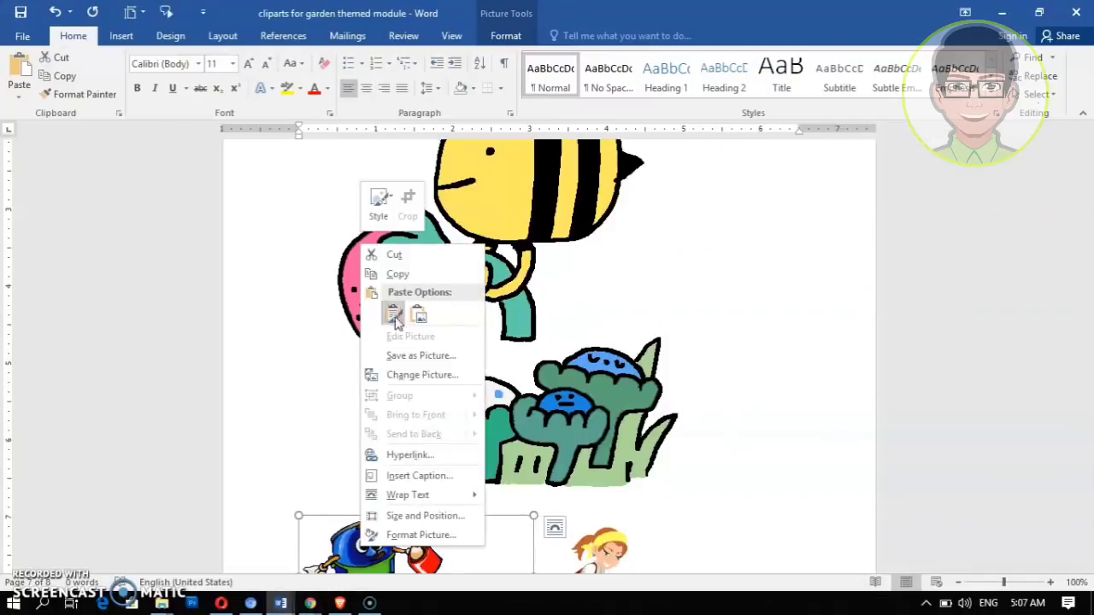
click(397, 274)
mouse_move(288, 605)
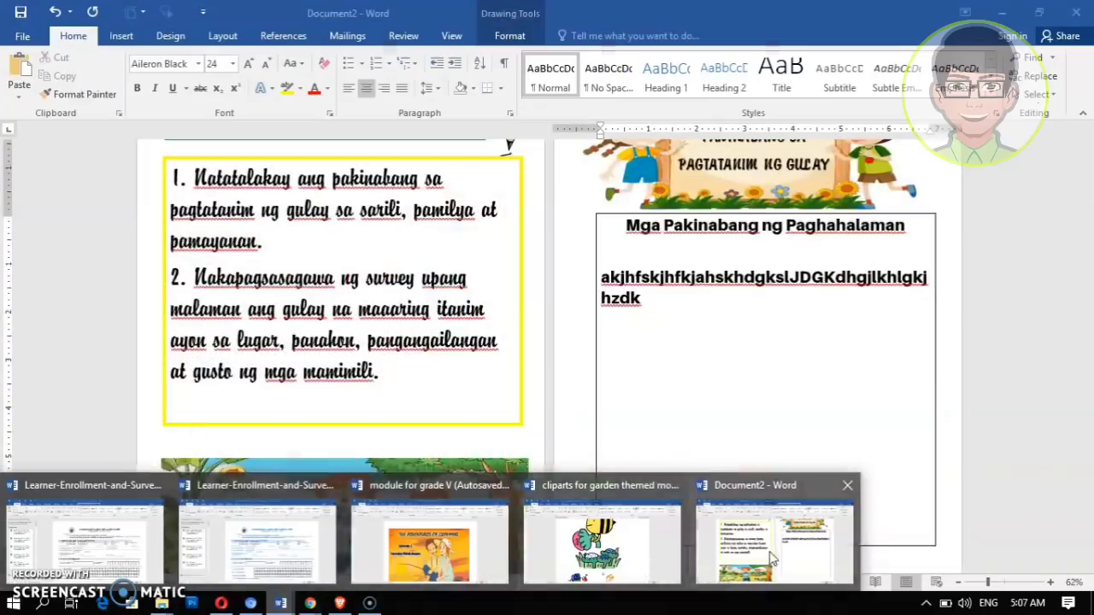
click(771, 557)
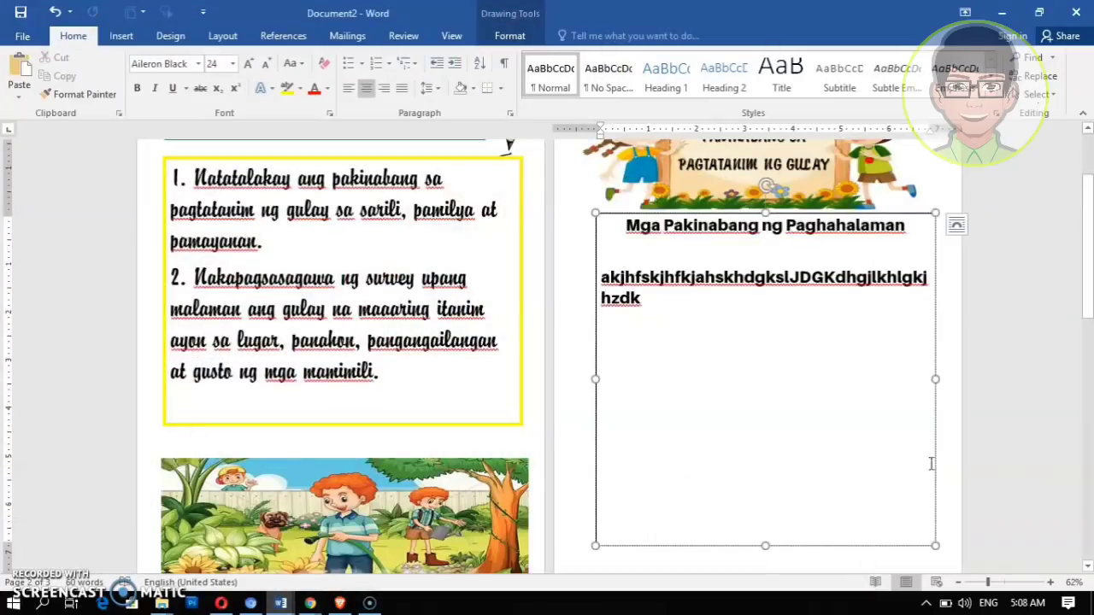
drag(763, 541, 772, 490)
drag(1087, 206, 1087, 273)
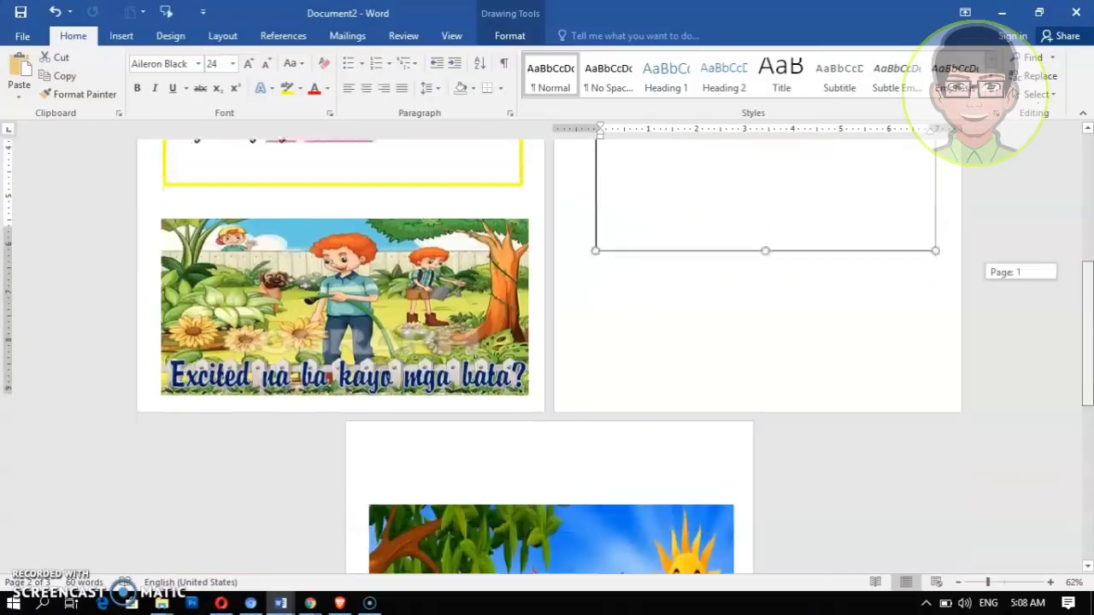
scroll(883, 291, up, 5)
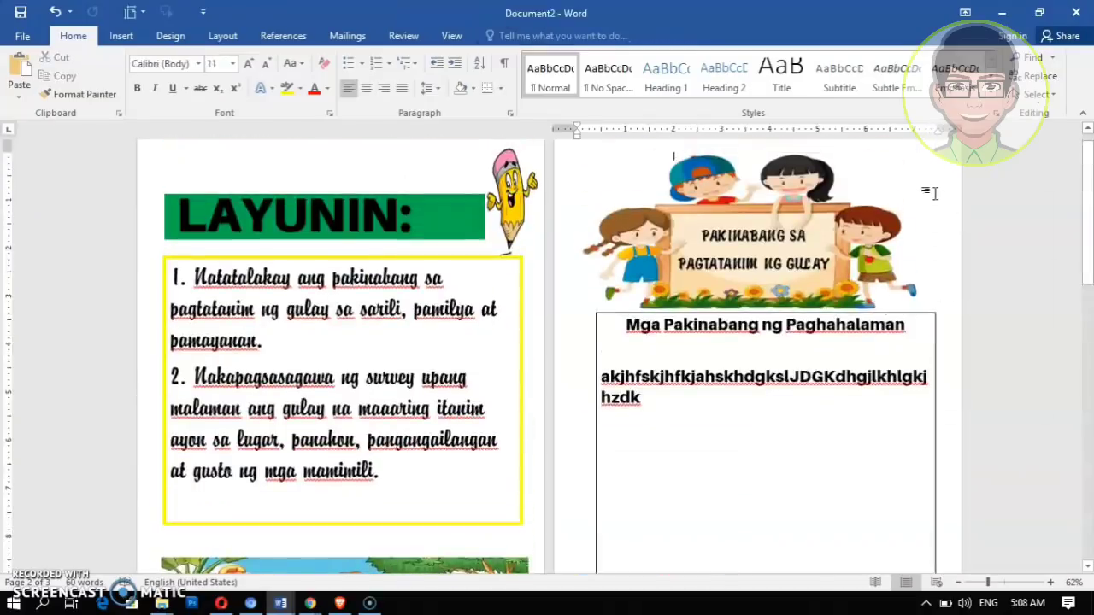
right_click(935, 194)
click(971, 265)
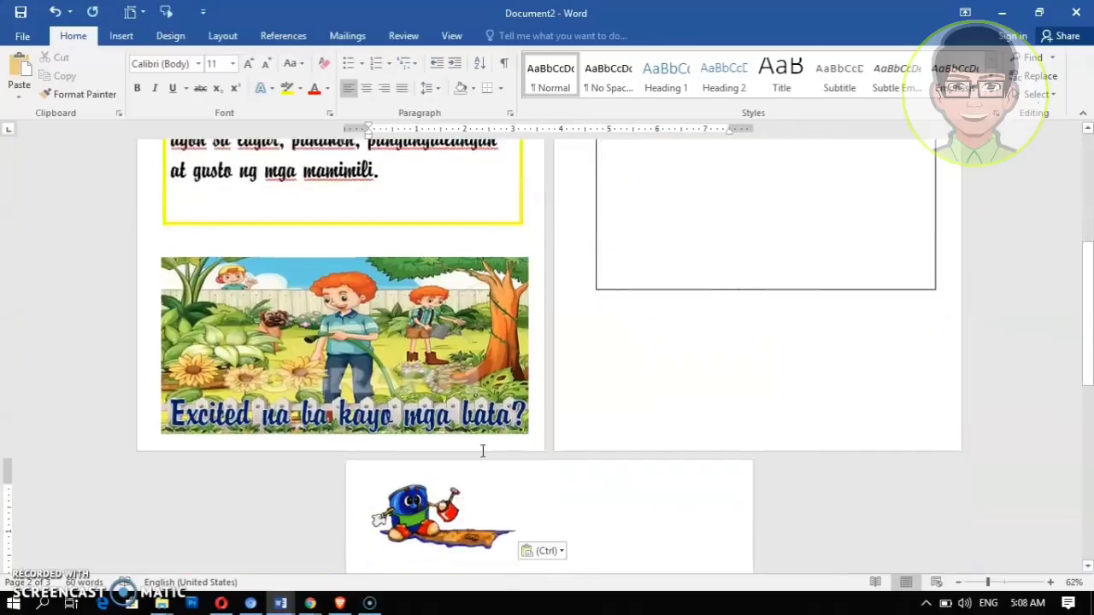
Set the clip art to In Front of Text, move it below the text box, and stretch it taller
click(431, 488)
click(725, 425)
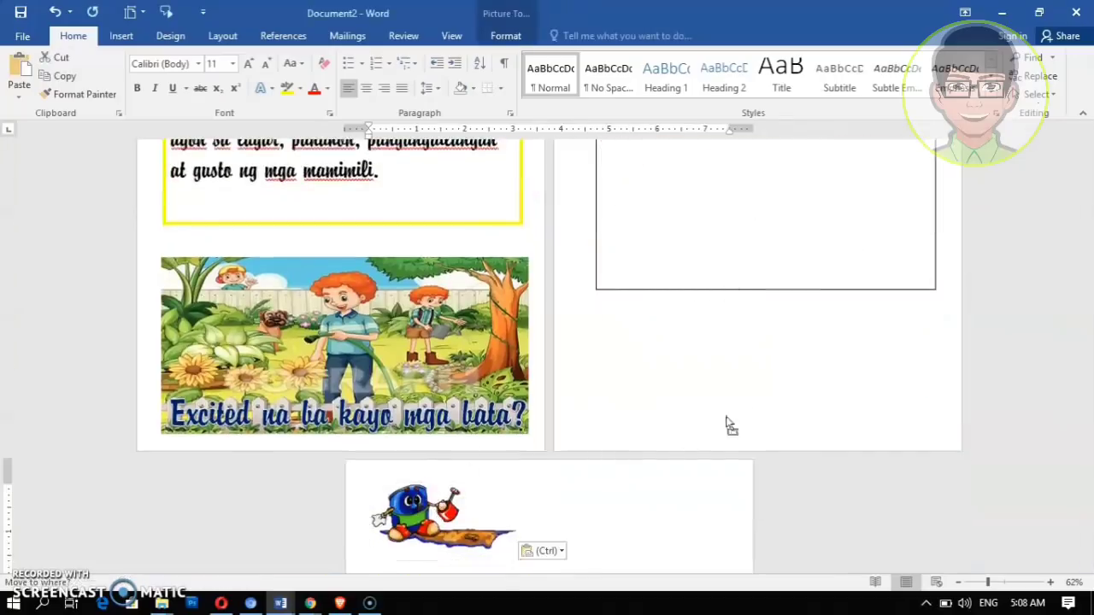
key(ctrl+z)
mouse_move(630, 179)
mouse_down()
mouse_move(660, 334)
mouse_move(620, 195)
mouse_up()
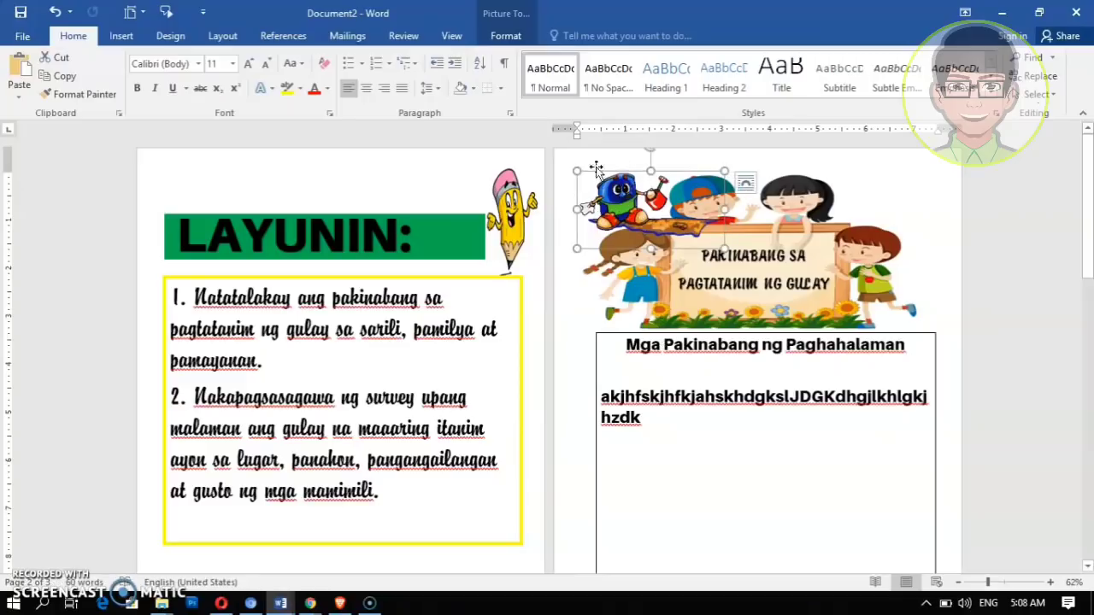
click(505, 35)
click(749, 89)
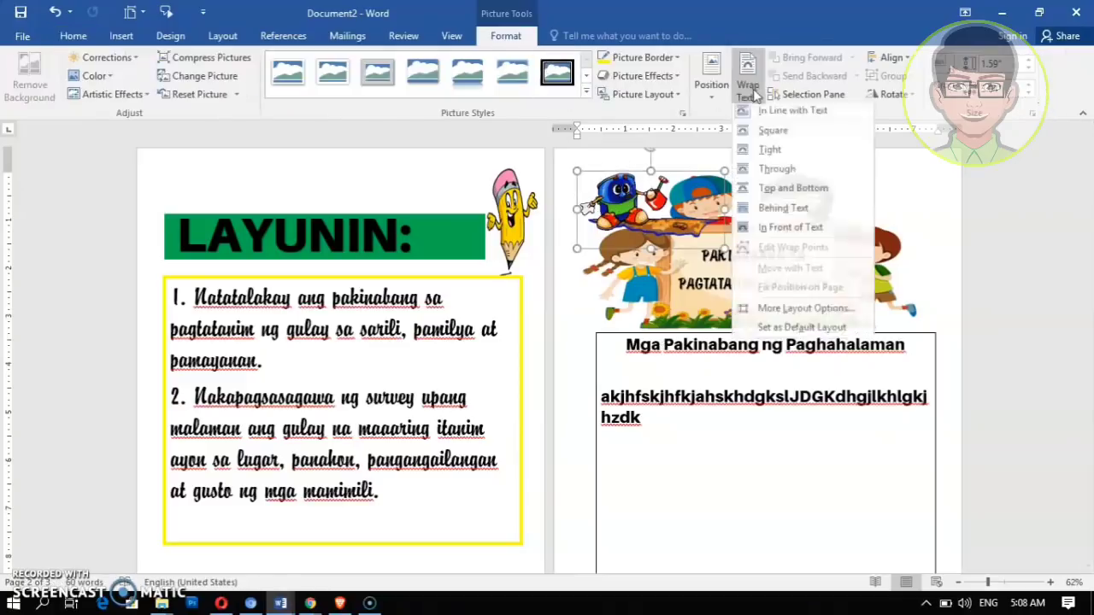
click(791, 227)
drag(635, 168, 658, 511)
scroll(754, 527, down, 5)
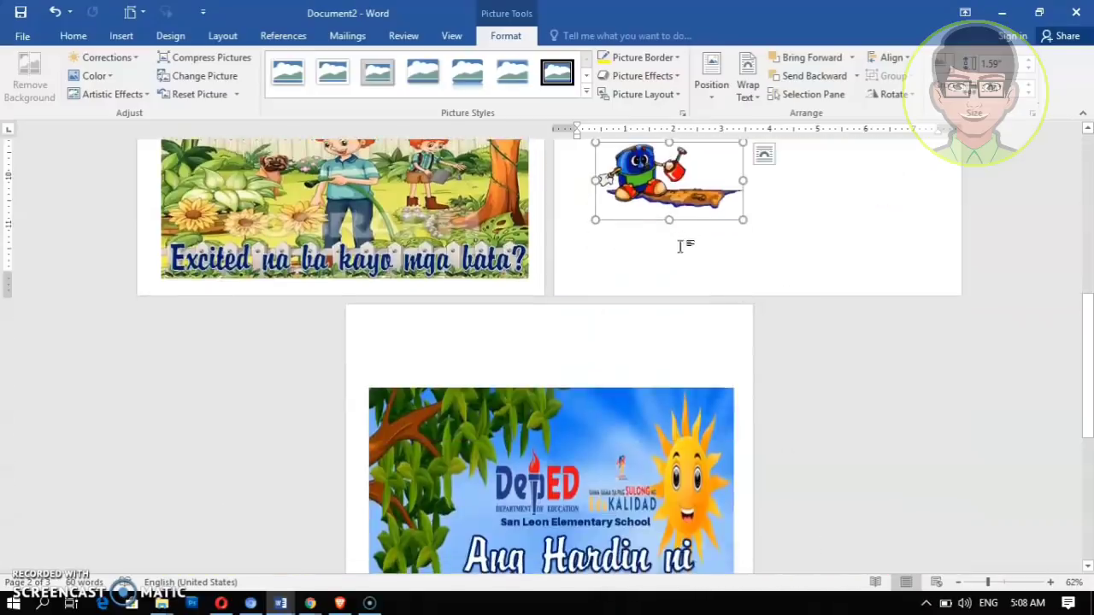
drag(669, 220, 671, 259)
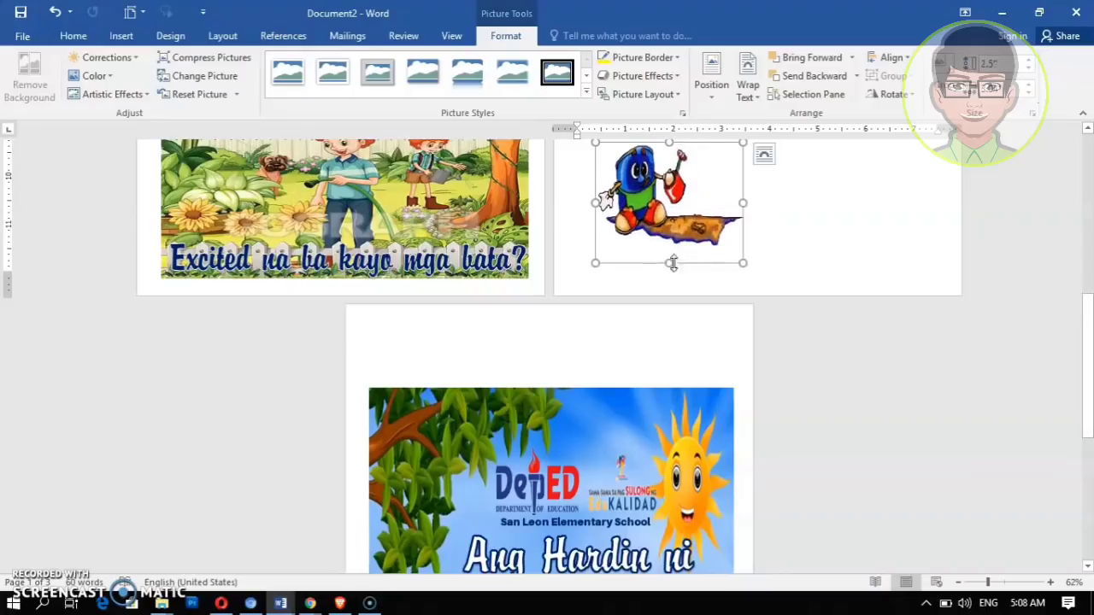
scroll(849, 215, up, 7)
click(723, 350)
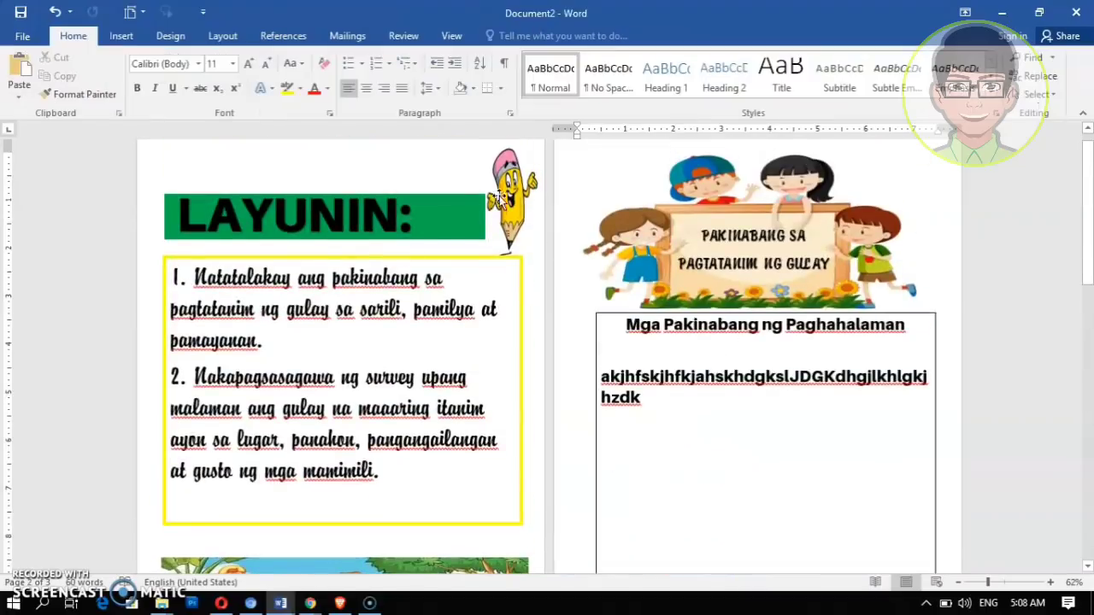
Copy the green LAYUNIN bar and paste a duplicate, keeping its formatting, near the text box
right_click(459, 198)
right_click(427, 197)
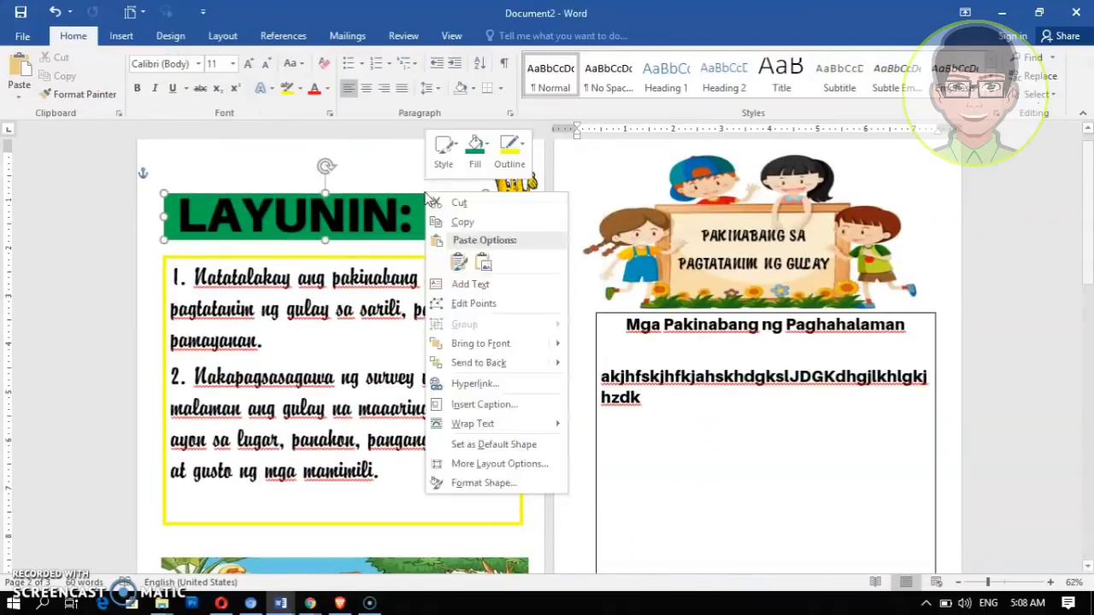
click(467, 223)
scroll(855, 342, down, 3)
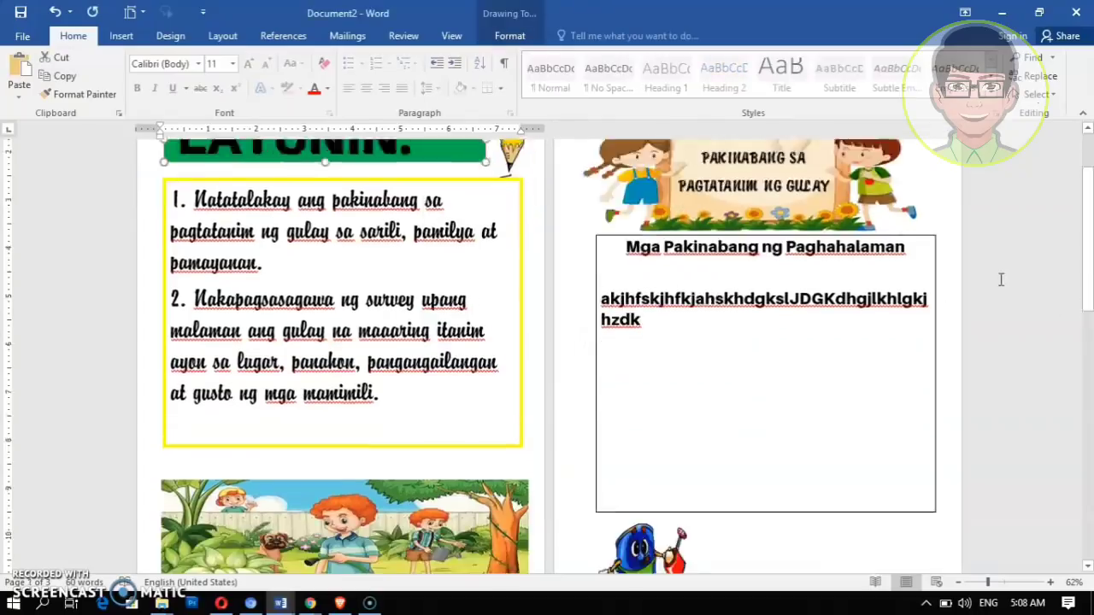
right_click(1011, 336)
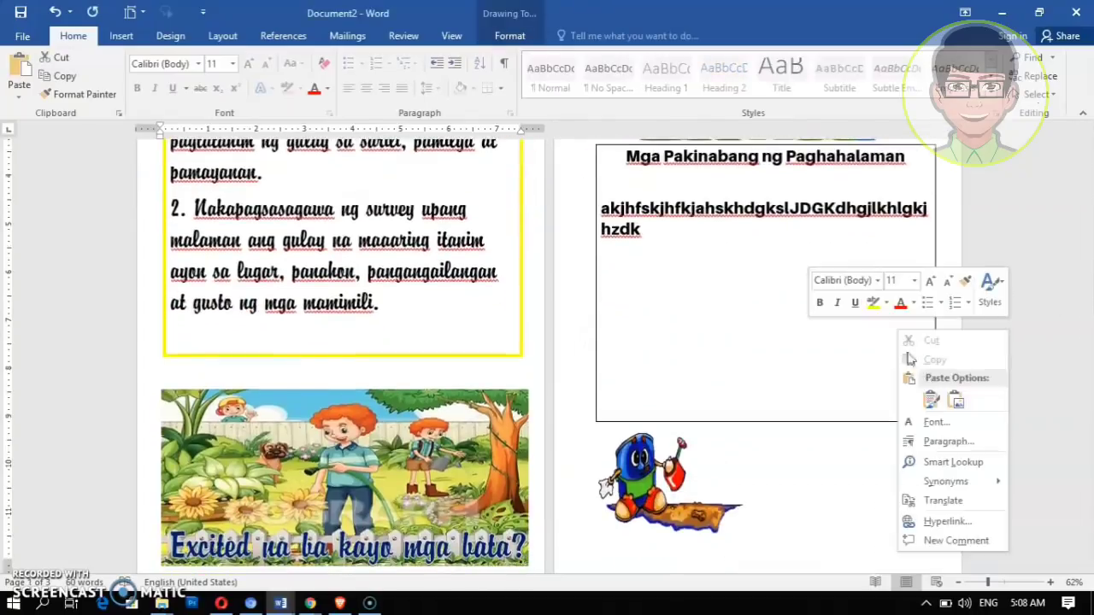
click(931, 400)
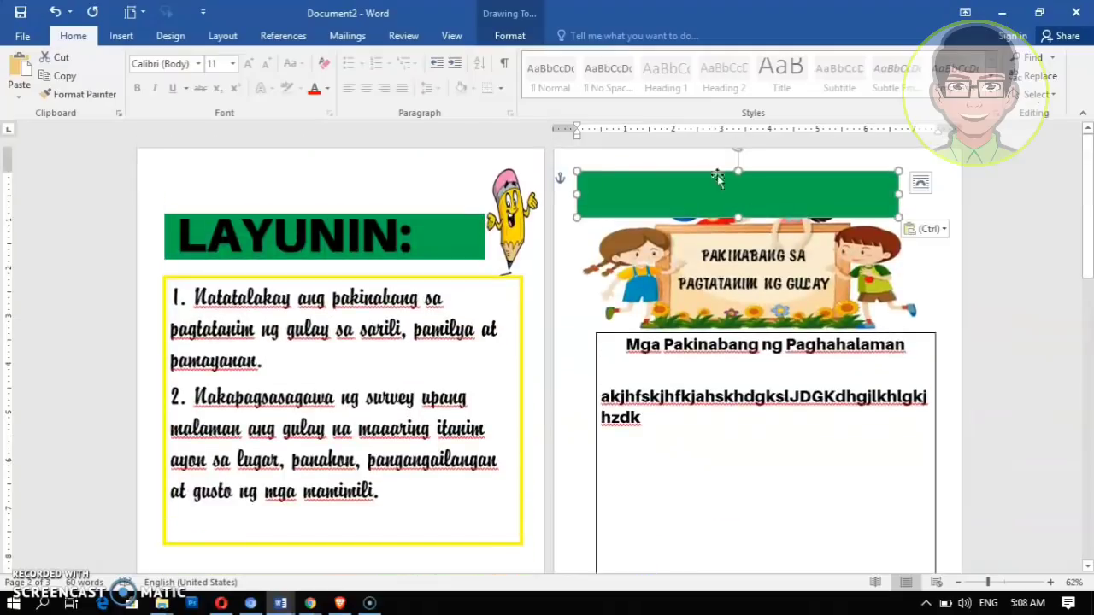
mouse_move(700, 175)
mouse_down()
mouse_move(735, 260)
mouse_move(735, 560)
mouse_move(700, 163)
mouse_move(708, 464)
mouse_move(789, 518)
mouse_move(701, 163)
mouse_up()
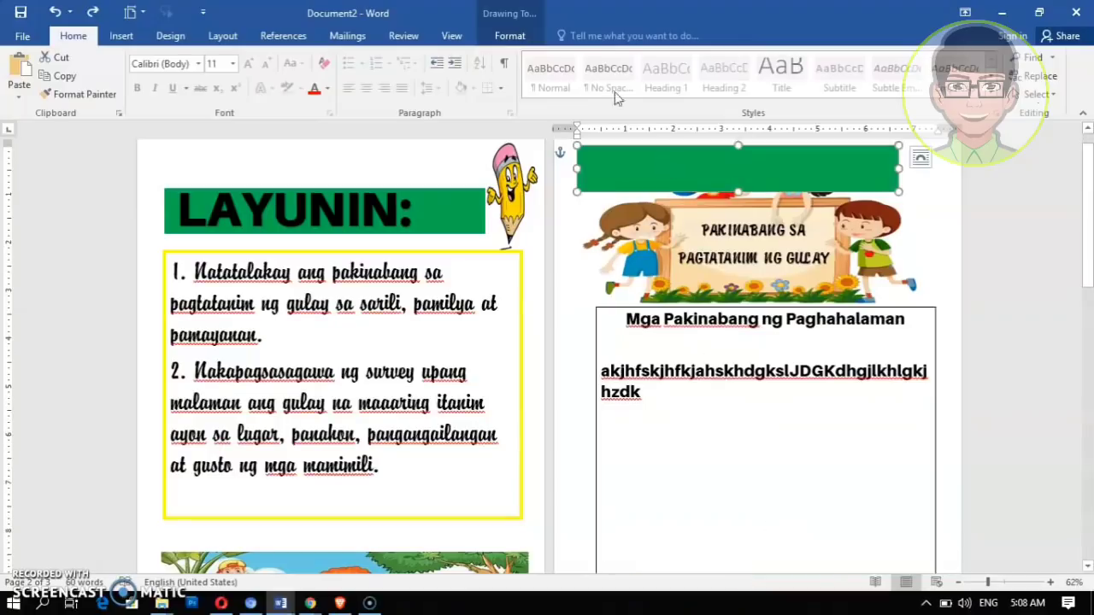
Set the green copy to Behind Text and resize it into a box beside the trash-can clip art
click(512, 36)
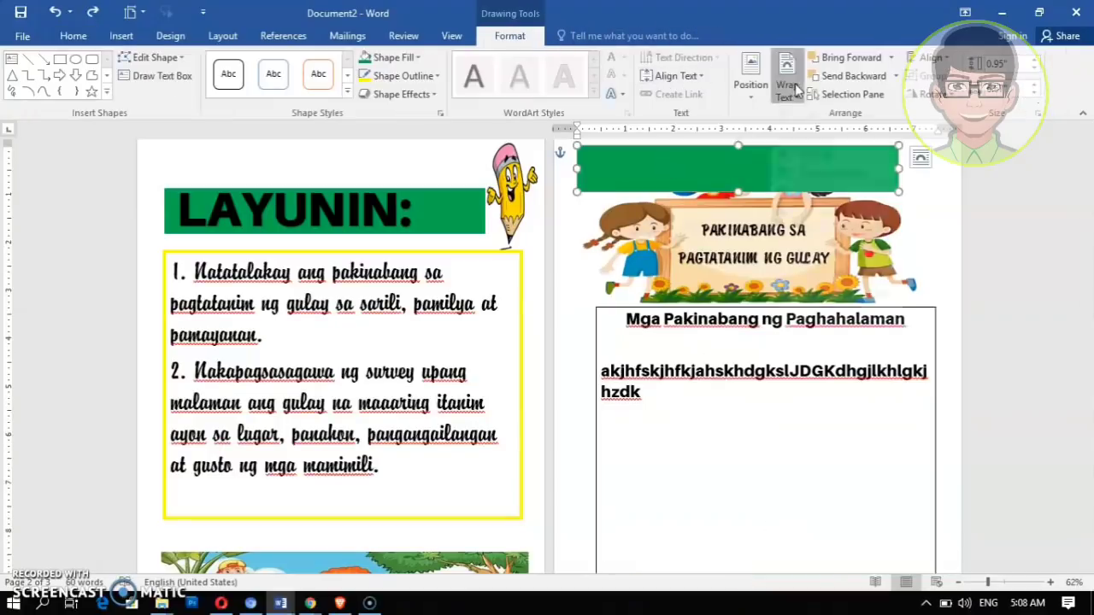
click(794, 88)
click(820, 210)
drag(767, 257, 799, 517)
drag(947, 525, 855, 525)
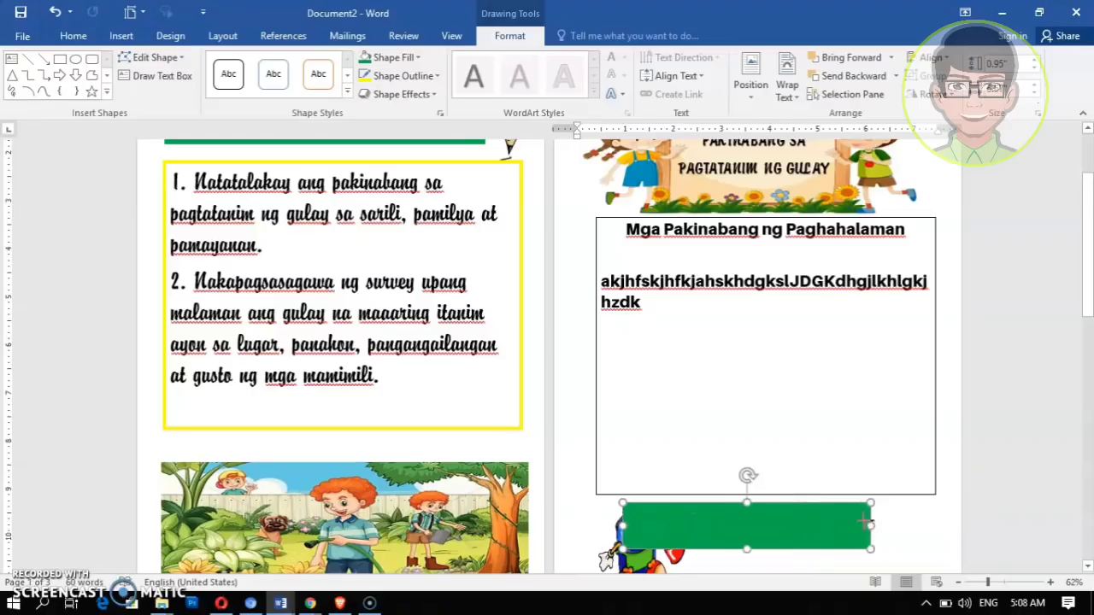
drag(757, 516, 834, 508)
drag(1090, 261, 1089, 334)
drag(822, 368, 822, 387)
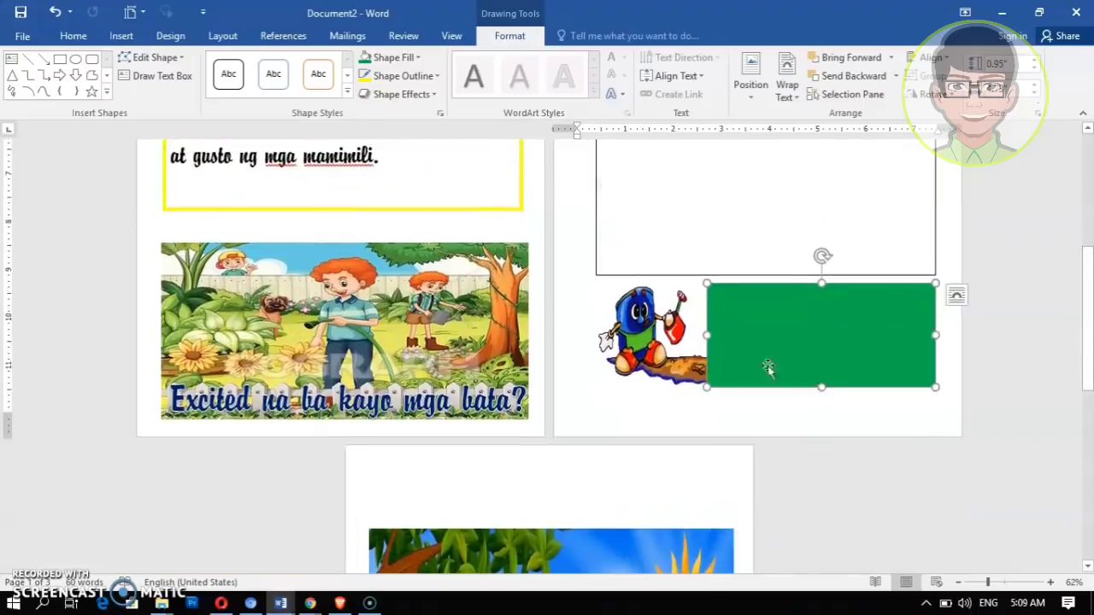
click(656, 336)
click(751, 331)
drag(704, 334, 740, 343)
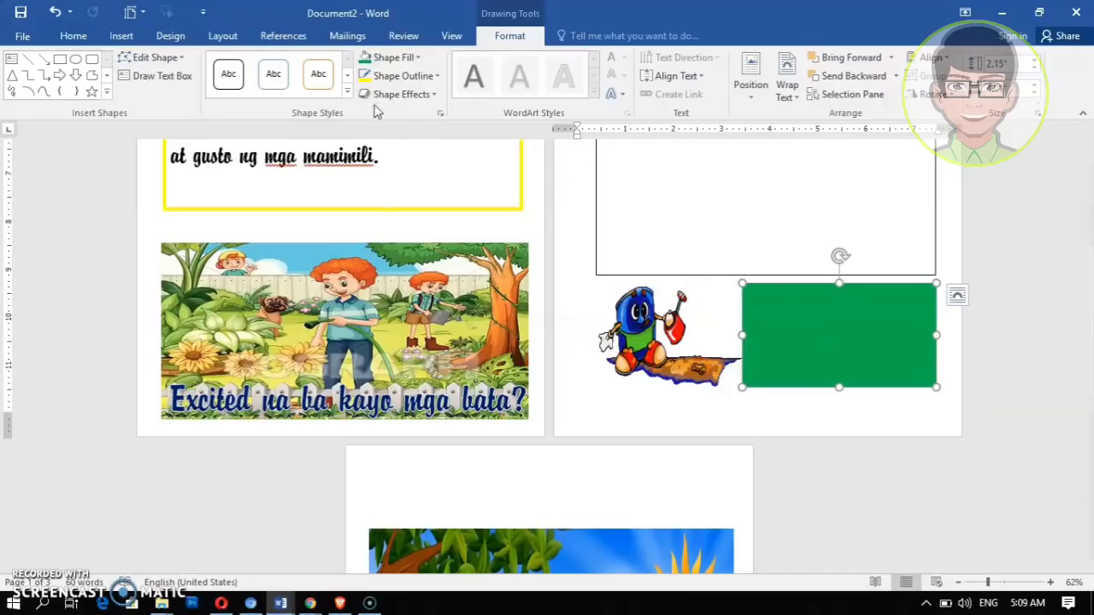
scroll(381, 278, up, 5)
Paste a copy of the LAYUNIN heading box, set to Behind Text, onto the green box
scroll(369, 192, up, 1)
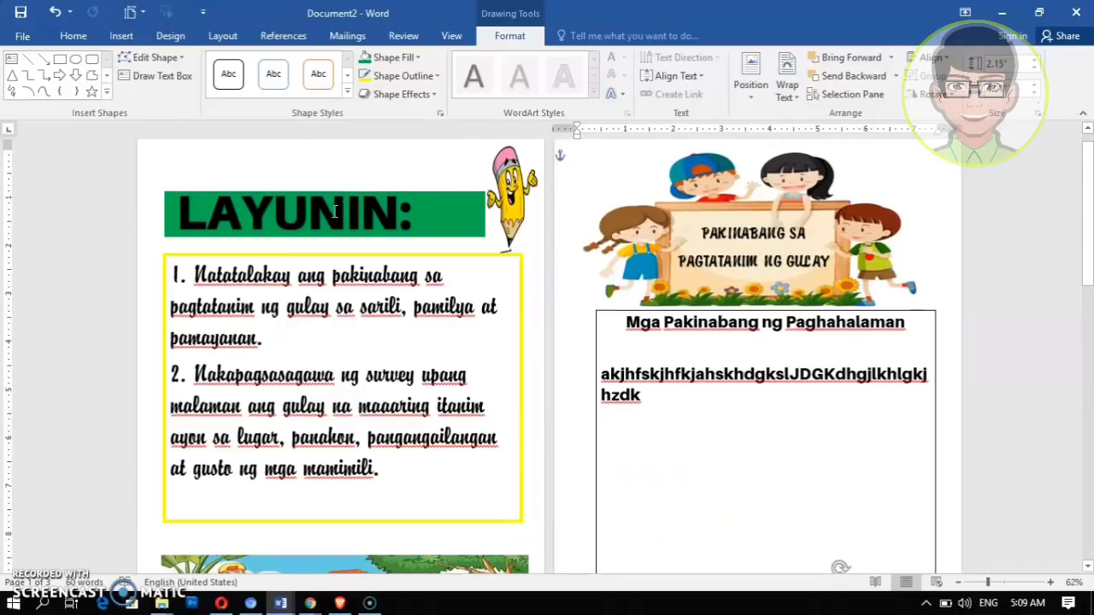
click(334, 212)
right_click(301, 179)
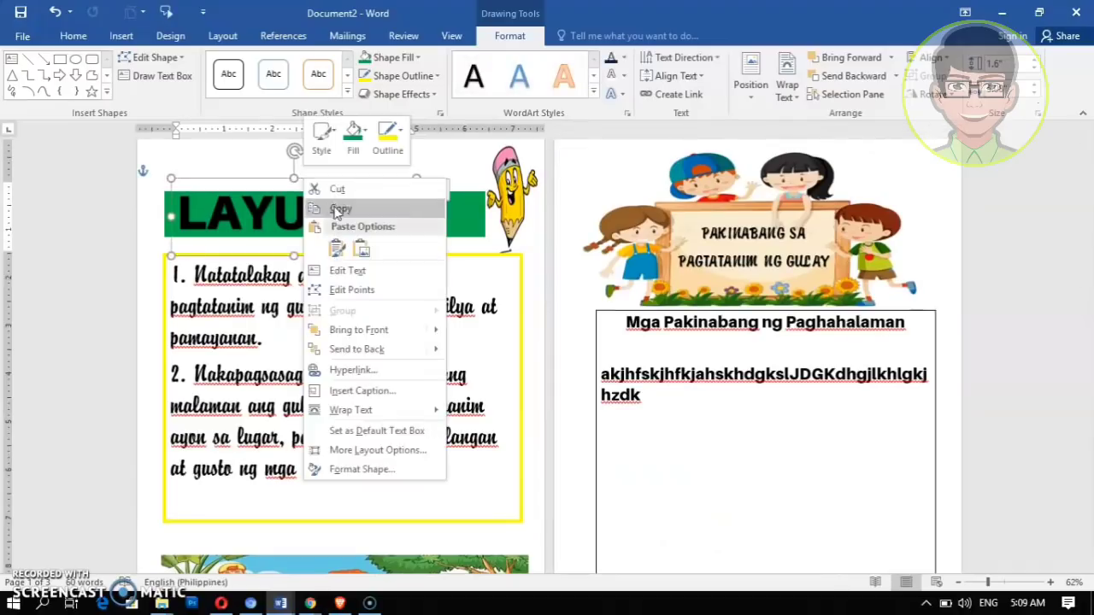
click(335, 212)
scroll(1081, 275, down, 3)
right_click(1009, 348)
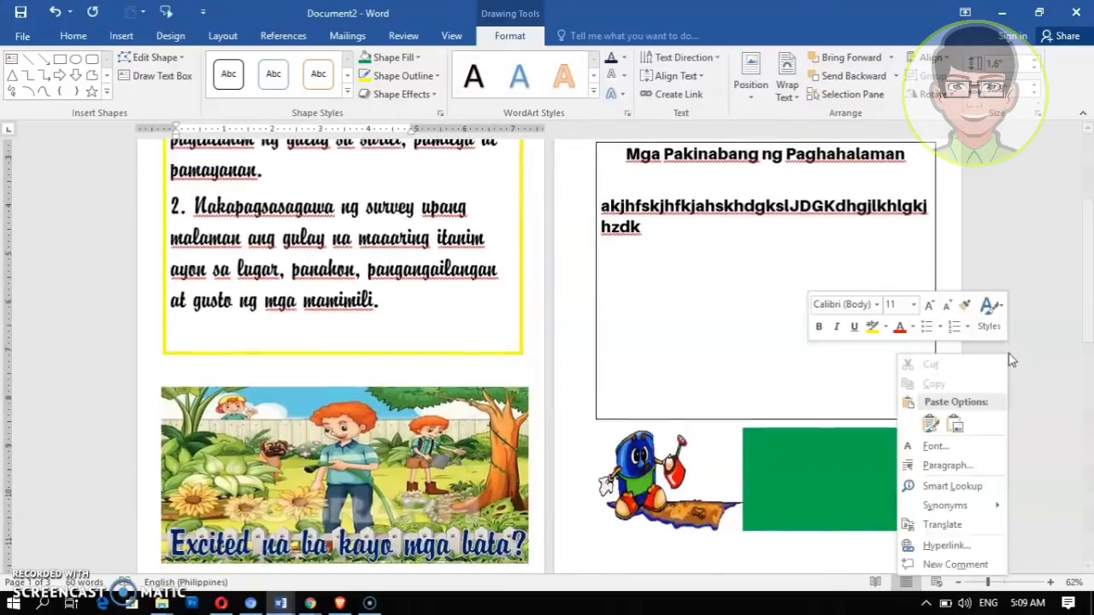
click(938, 431)
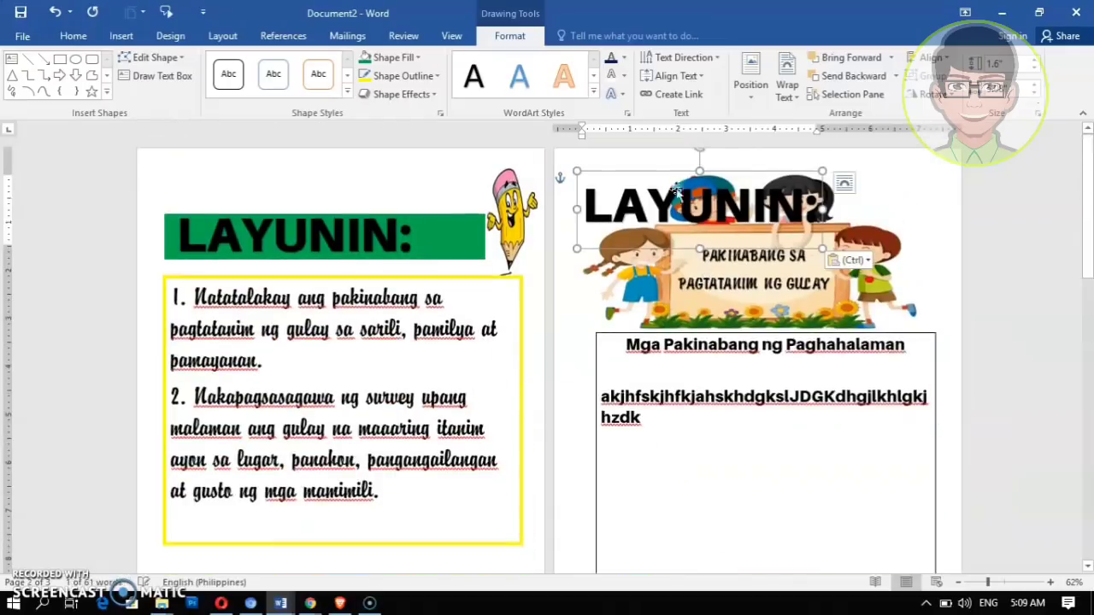
click(793, 94)
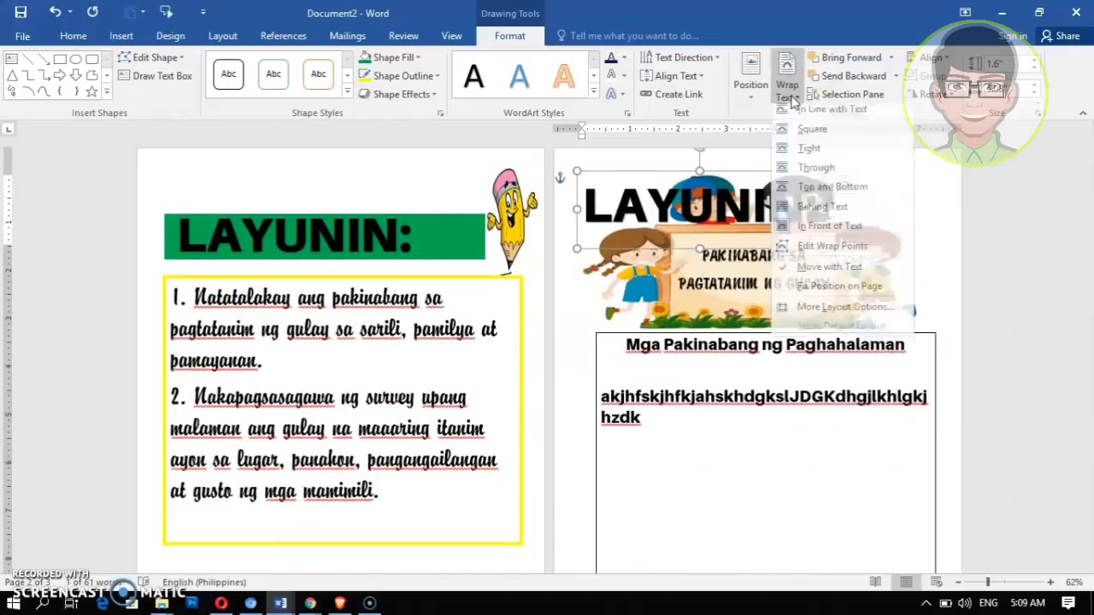
click(825, 211)
drag(682, 171, 850, 545)
scroll(886, 518, down, 5)
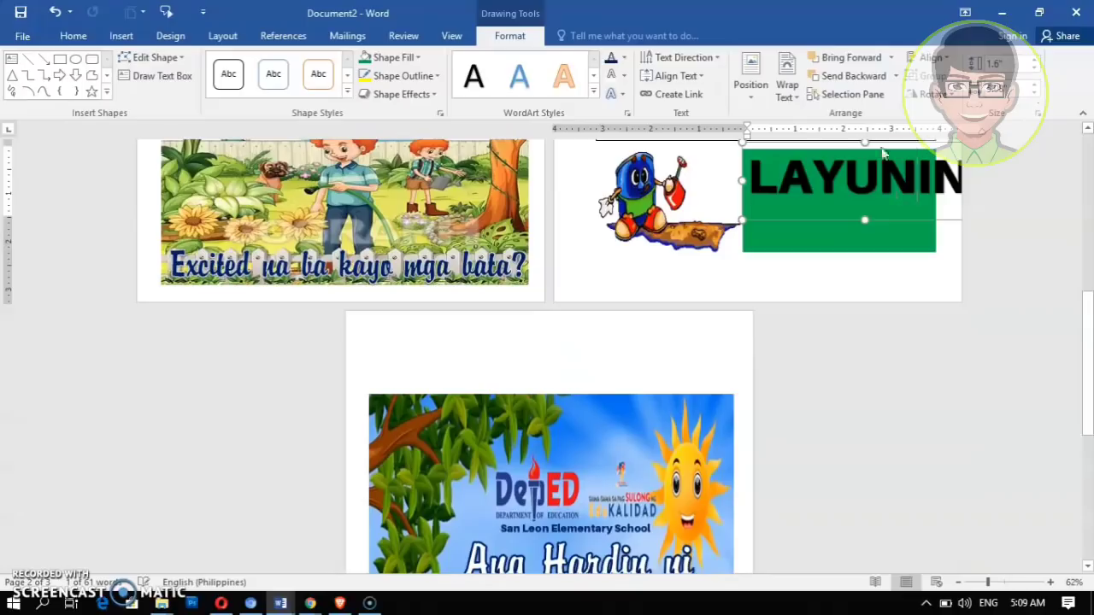
Shrink the copied heading from 72 to 36 pt and retype it as 'Tandaan:'
click(75, 37)
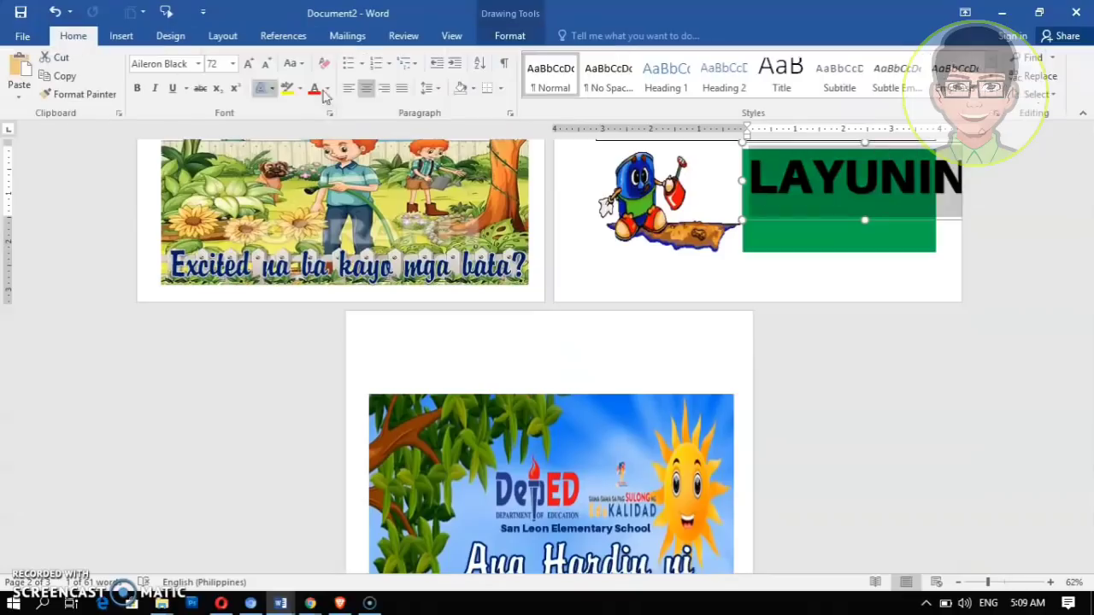
click(265, 64)
click(266, 63)
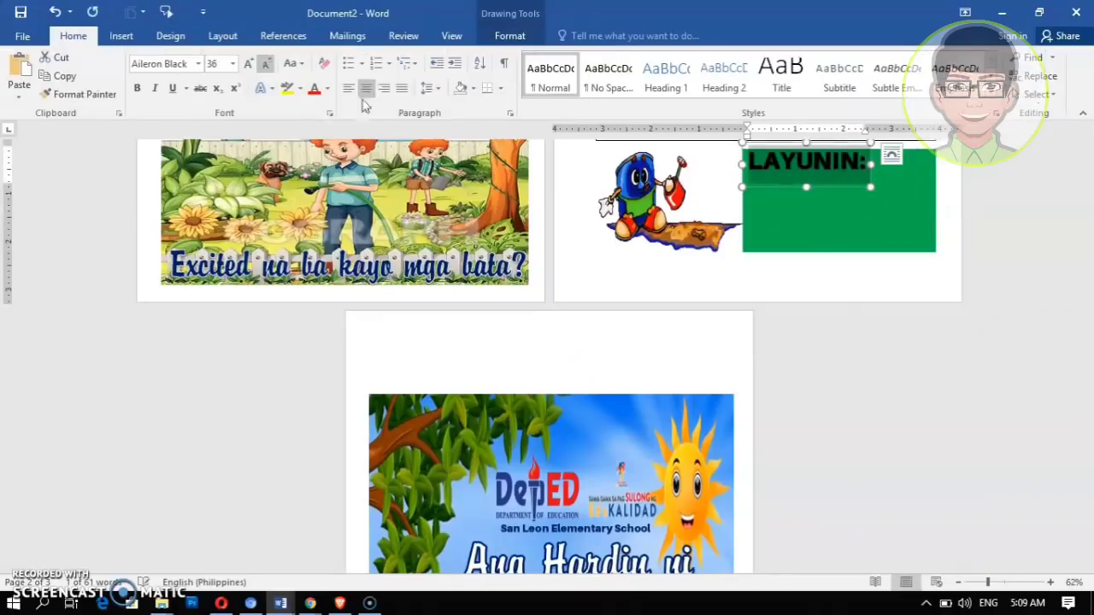
click(815, 168)
drag(870, 164, 907, 196)
triple_click(869, 166)
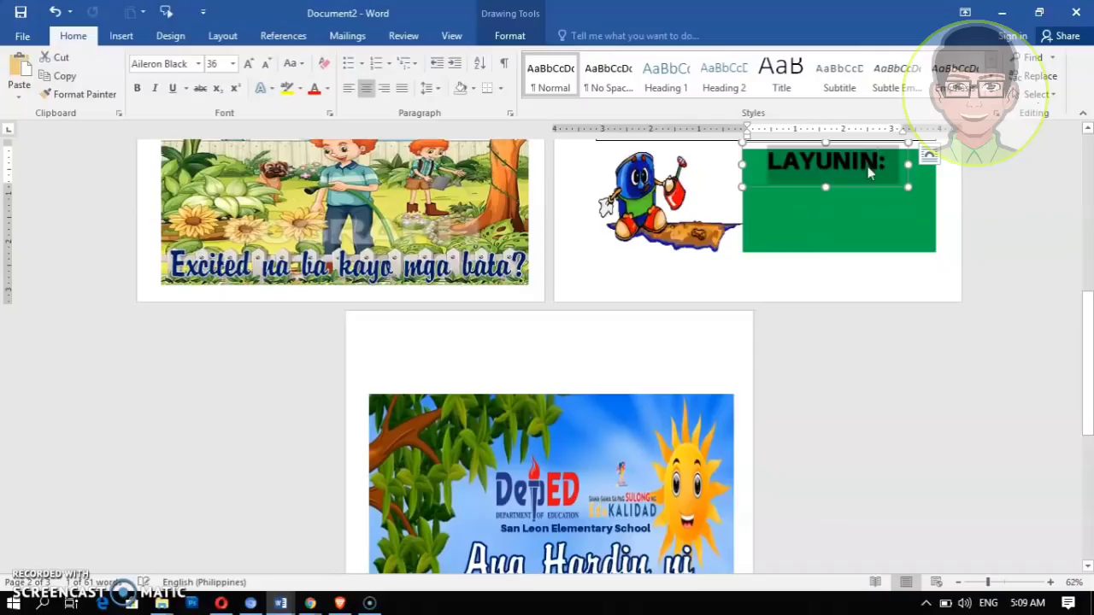
text(a)
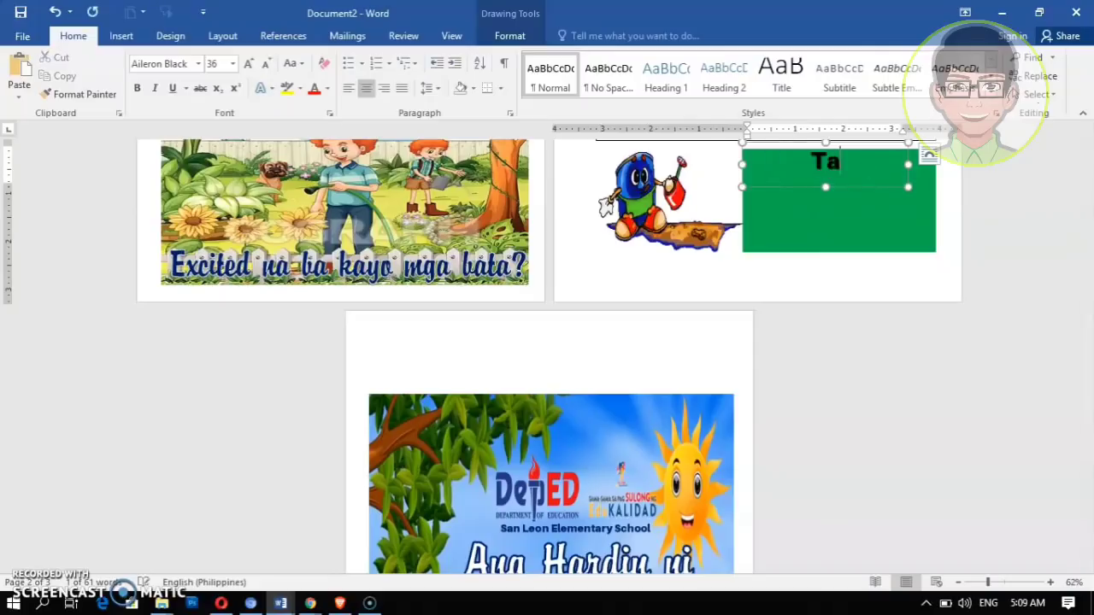
text(nndaan:)
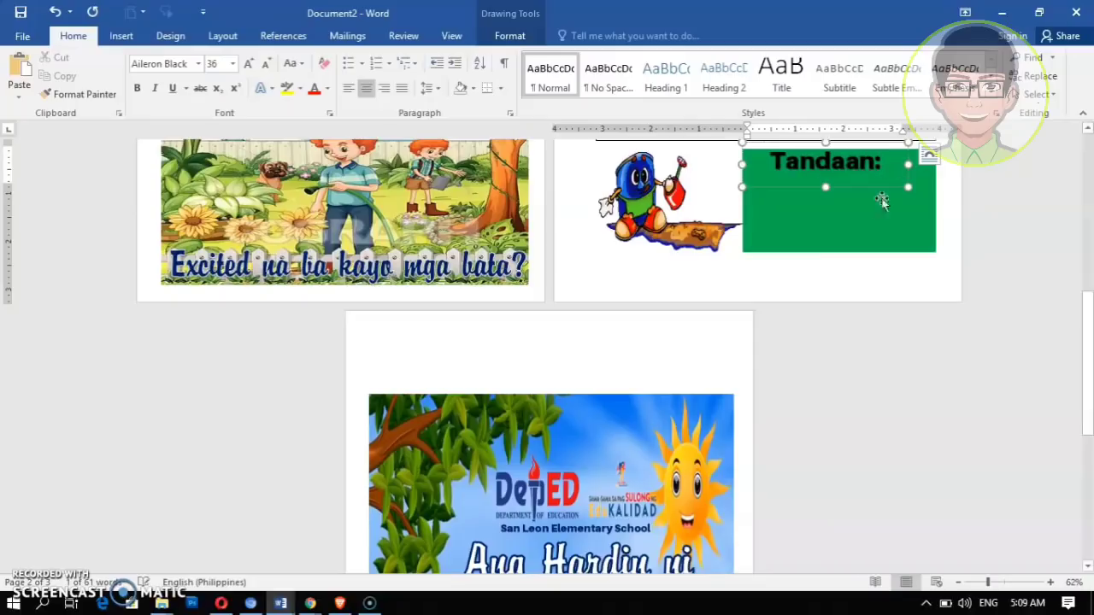
drag(770, 198, 759, 205)
click(903, 330)
click(678, 255)
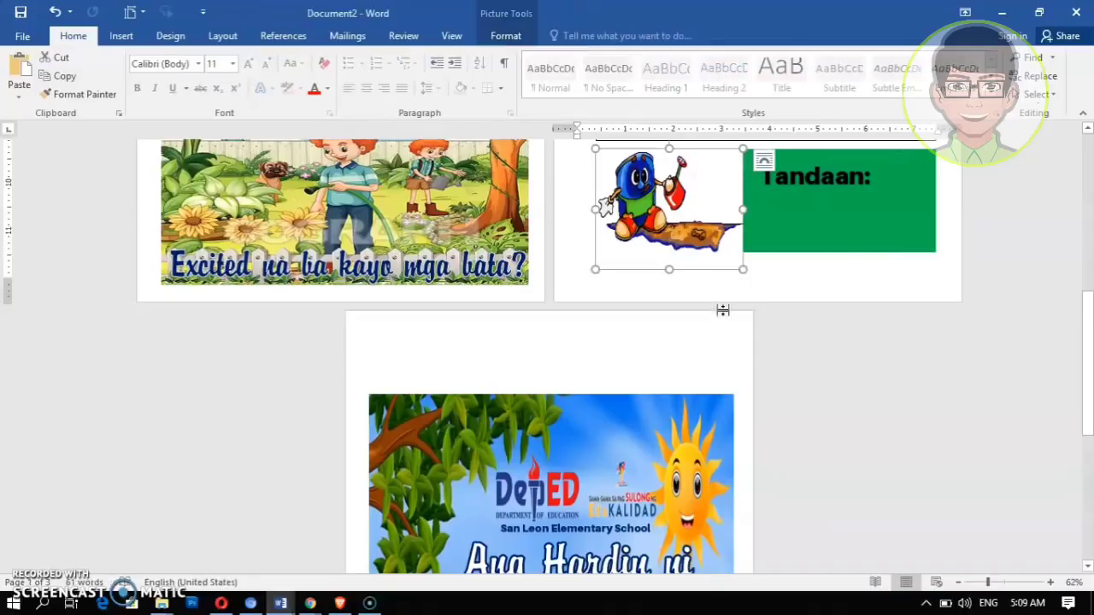
Zoom to 140% and shrink the trash-can clip art slightly, making it a bit shorter
drag(987, 582, 1007, 583)
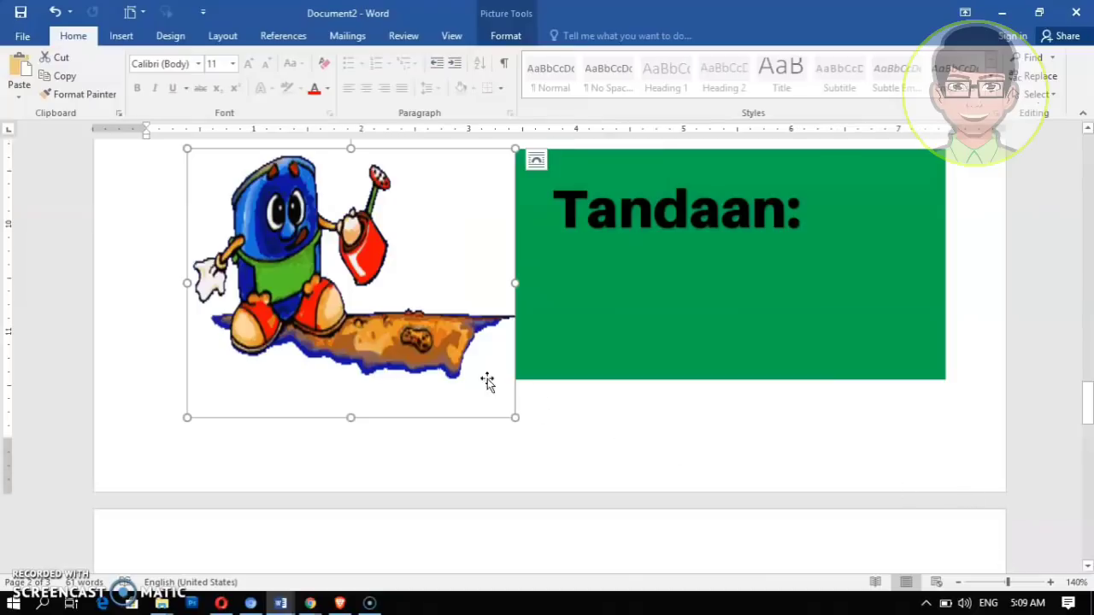
drag(500, 402, 495, 398)
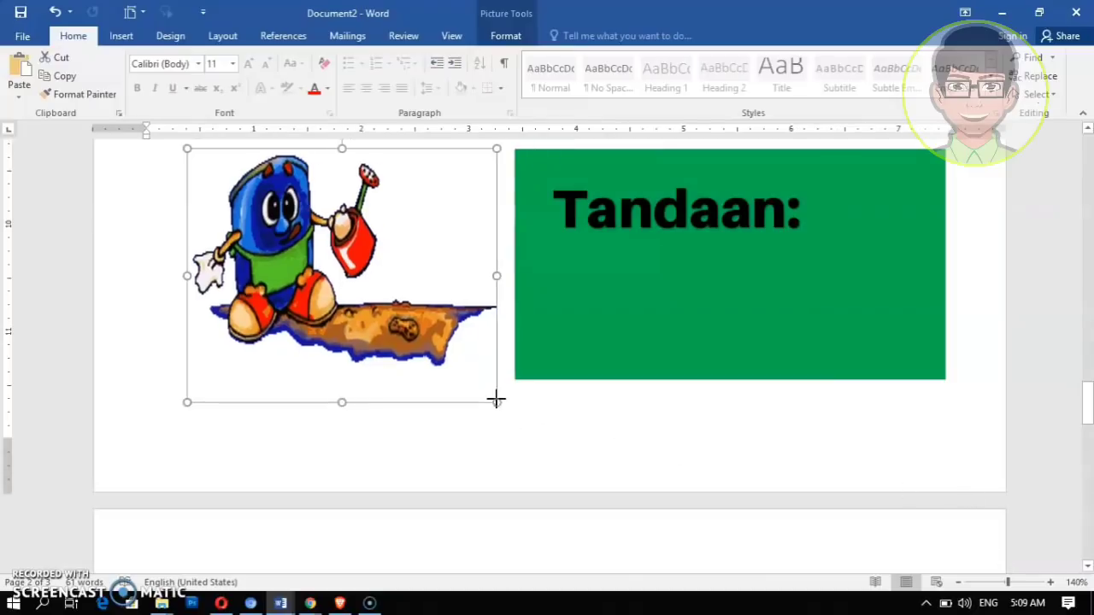
drag(337, 399, 338, 393)
Bring up the open Word windows and scroll through the clip-art document
click(275, 606)
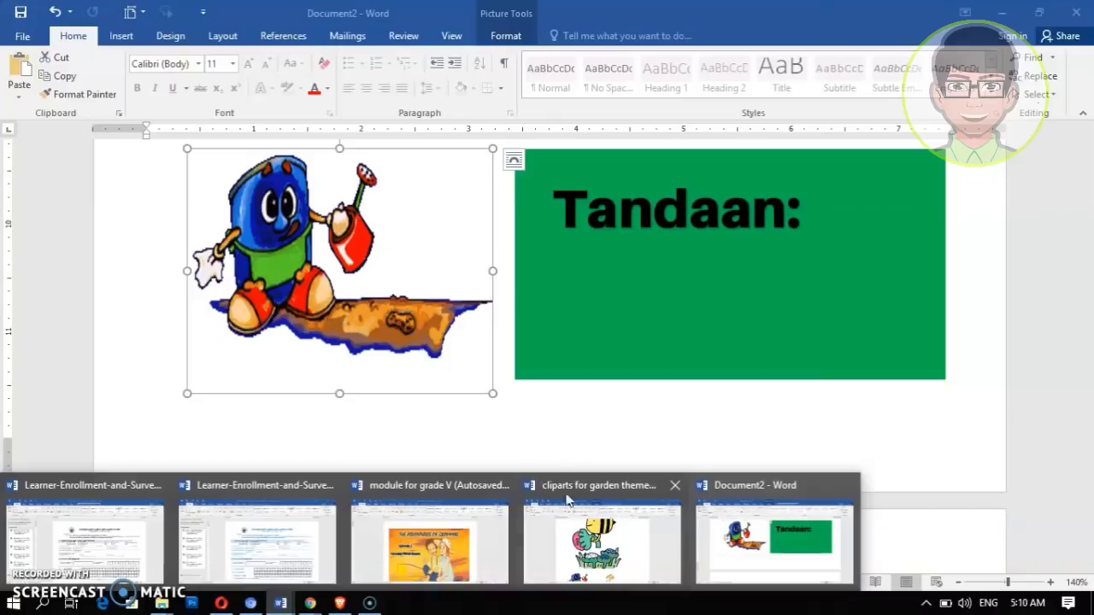
mouse_move(584, 531)
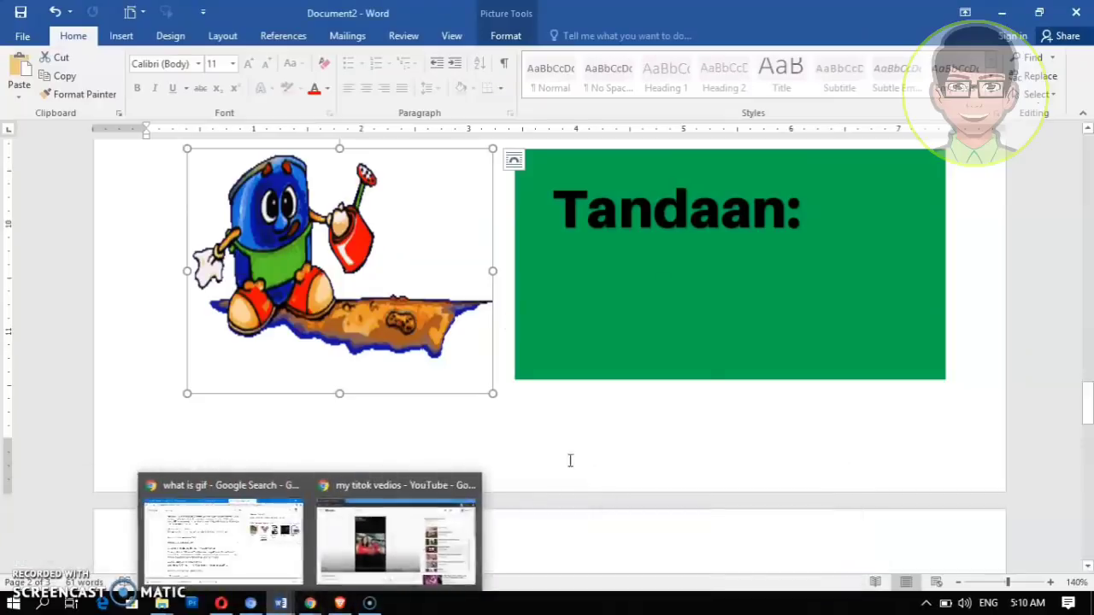
scroll(613, 465, up, 5)
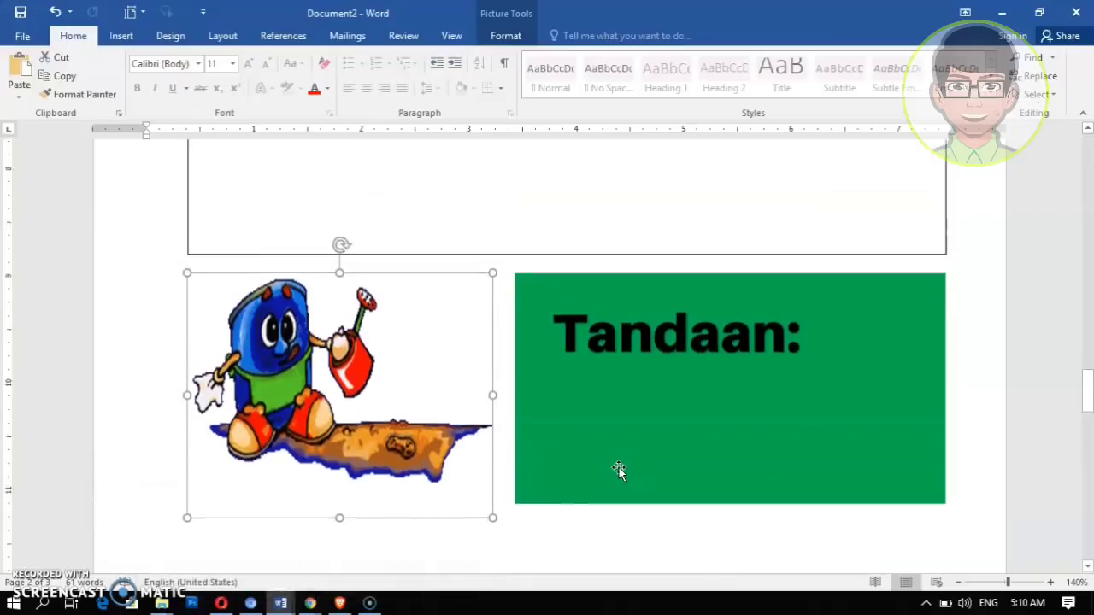
scroll(618, 469, up, 5)
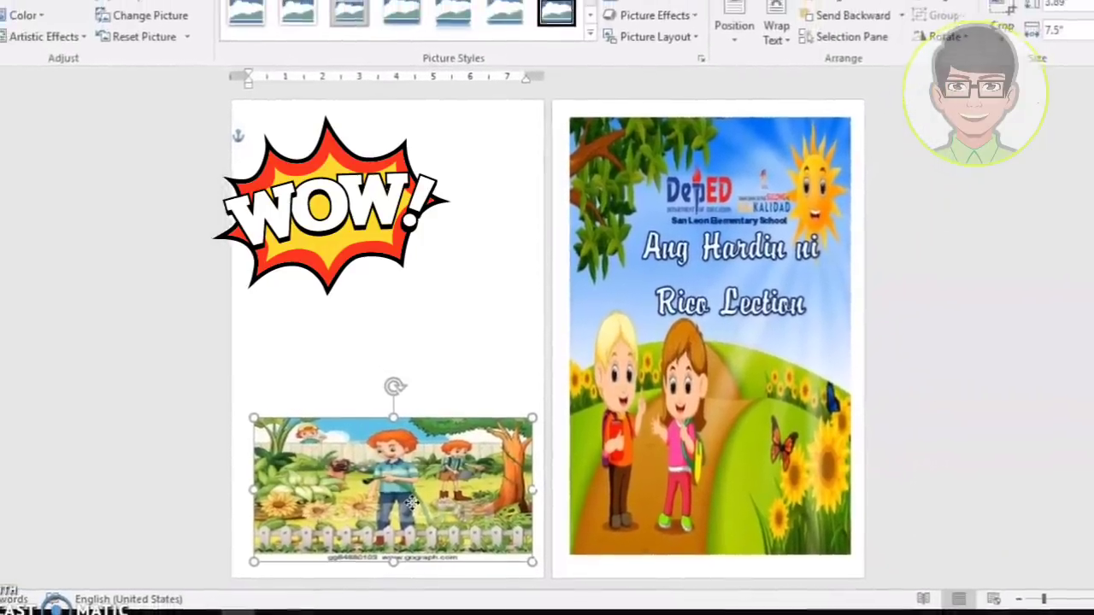
key(ctrl+z)
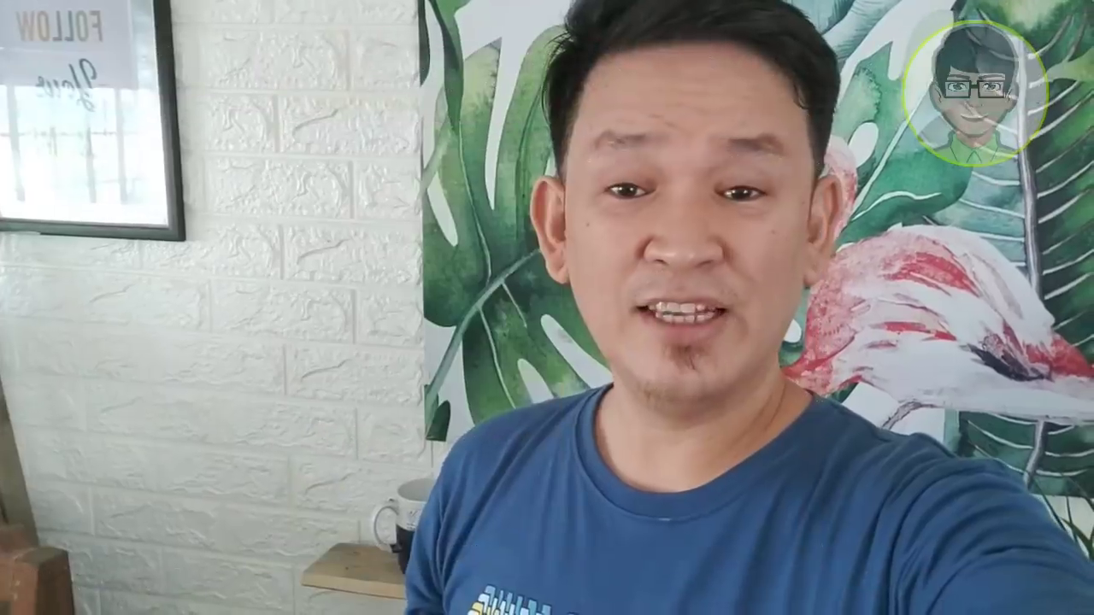